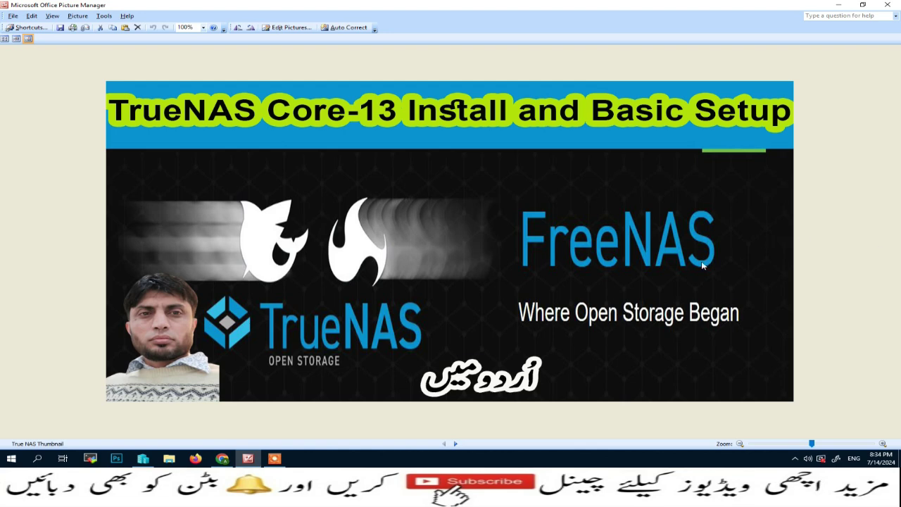
Switch from Picture Manager to Chrome, which shows the Download TrueNAS CORE page
{"action": "left_click", "coordinate": [227, 458]}
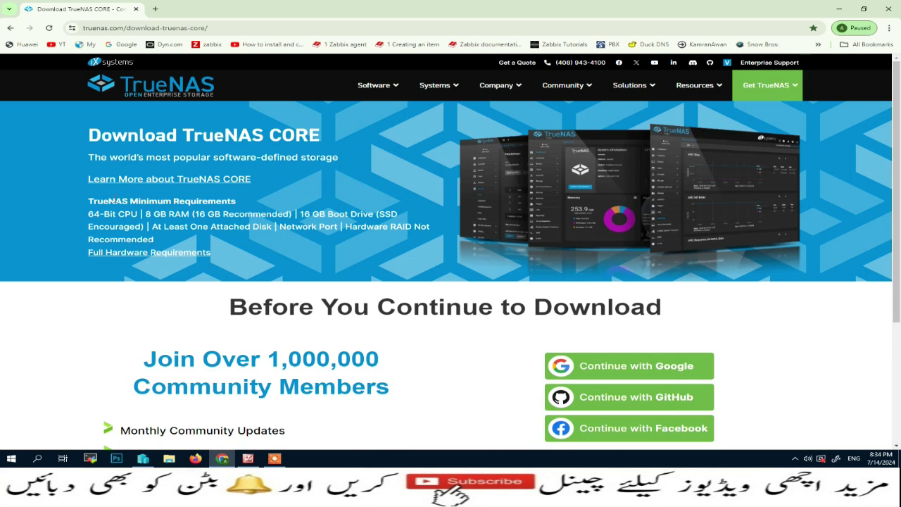
Highlight the minimum requirements, browse the FreeNAS history timeline, then minimize Chrome
{"action": "left_click_drag", "start_coordinate": [88, 201], "coordinate": [273, 214]}
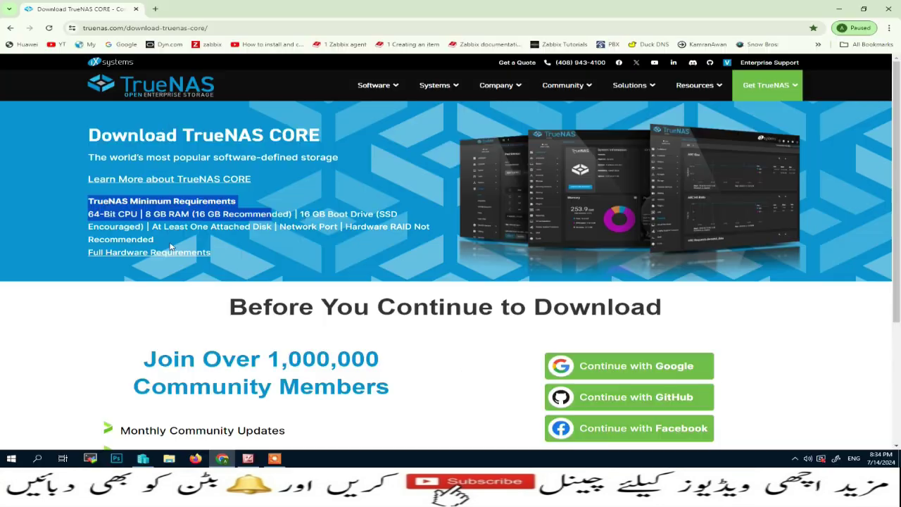
{"action": "mouse_move", "coordinate": [398, 90]}
{"action": "left_click", "coordinate": [405, 220]}
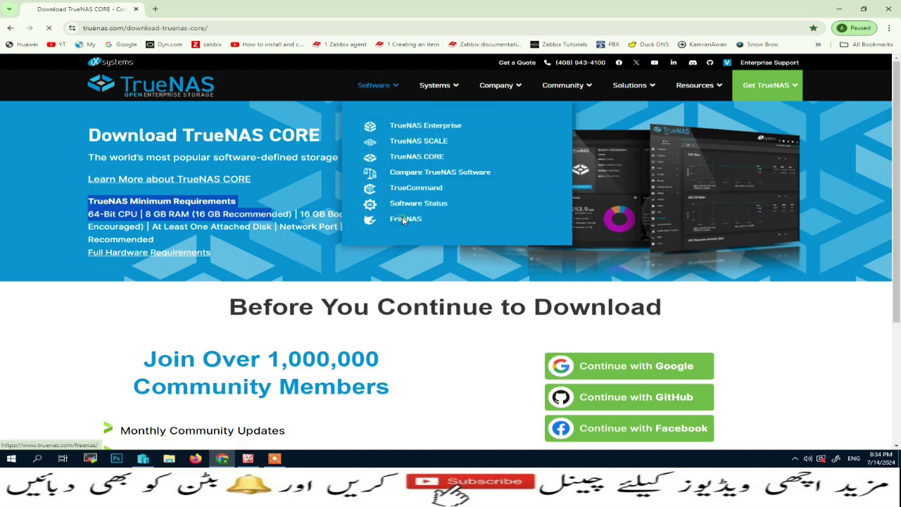
{"action": "scroll", "coordinate": [406, 220], "scroll_direction": "down", "scroll_amount": 5}
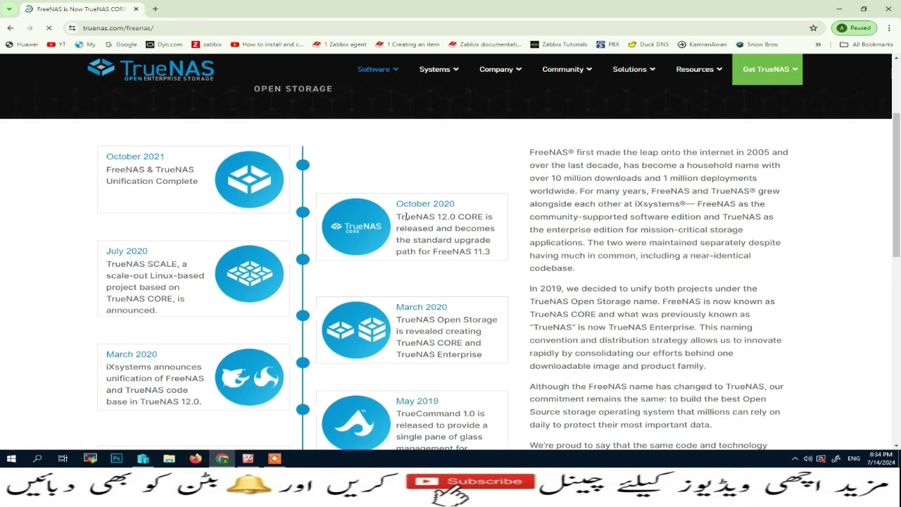
{"action": "scroll", "coordinate": [556, 246], "scroll_direction": "down", "scroll_amount": 3}
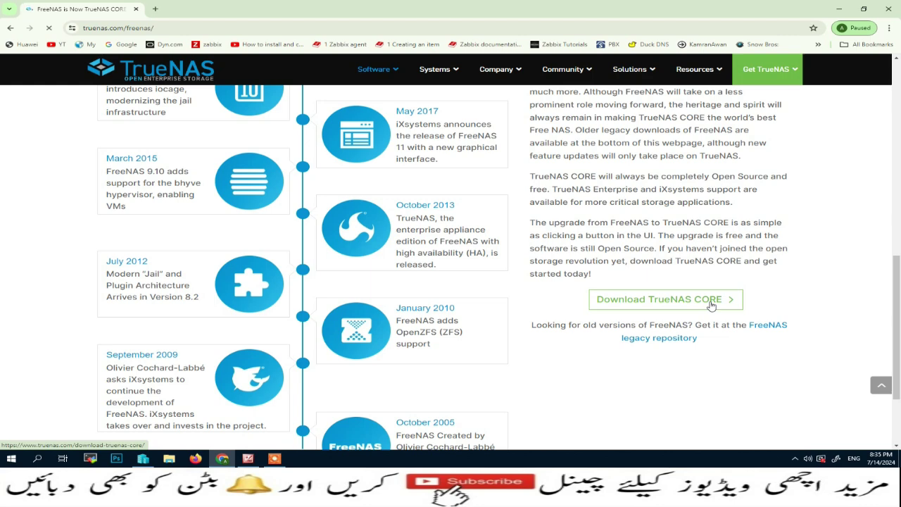
{"action": "left_click", "coordinate": [838, 9]}
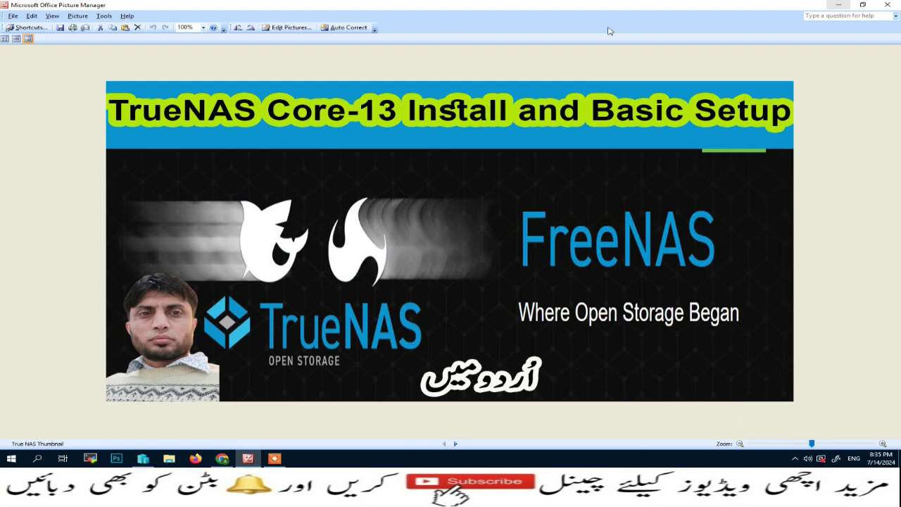
Open Hyper-V Manager and start a New Virtual Machine named TrueNAS
{"action": "left_click", "coordinate": [837, 6]}
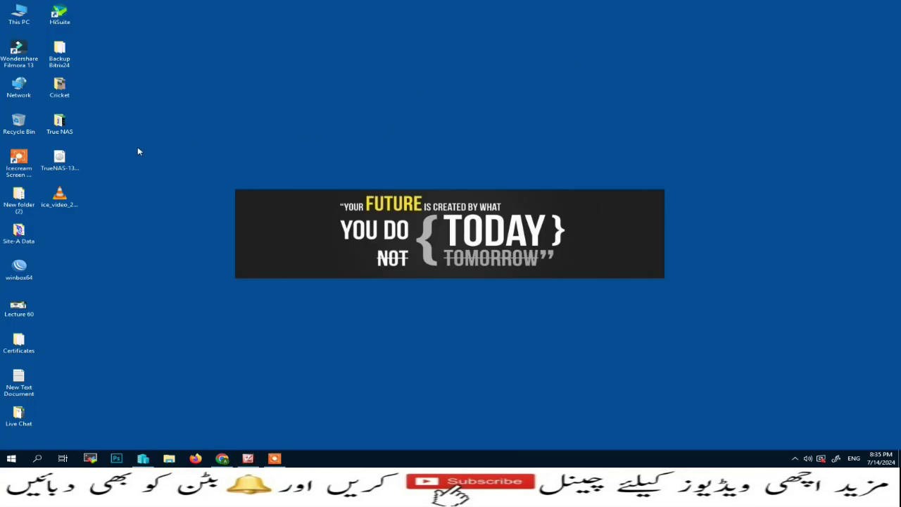
{"action": "left_click", "coordinate": [146, 459]}
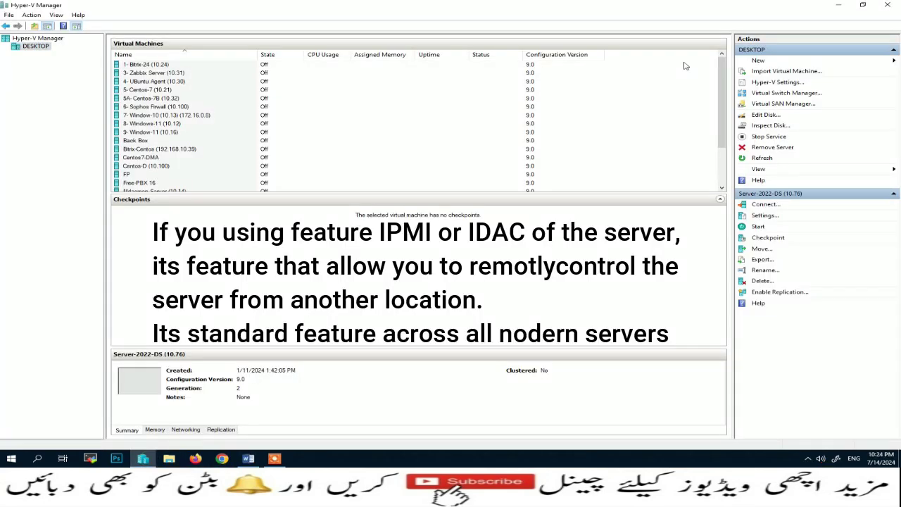
{"action": "left_click", "coordinate": [757, 61]}
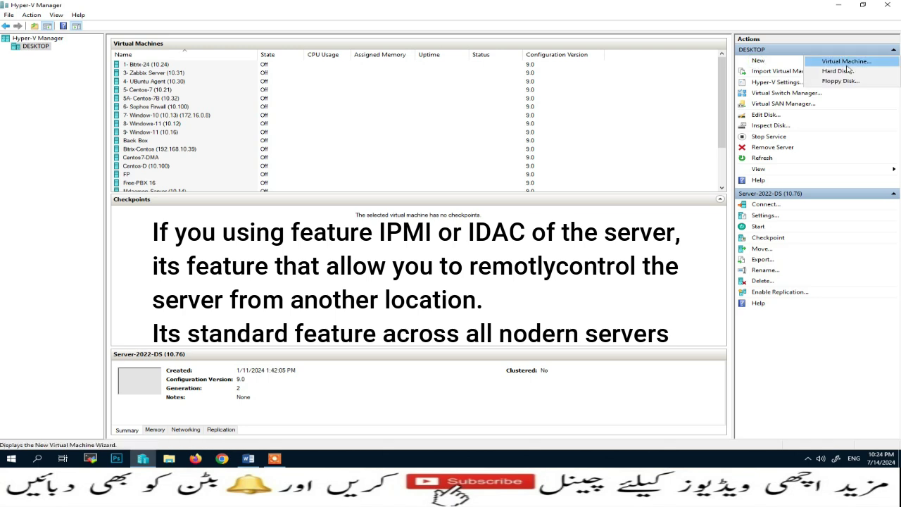
{"action": "left_click", "coordinate": [847, 63]}
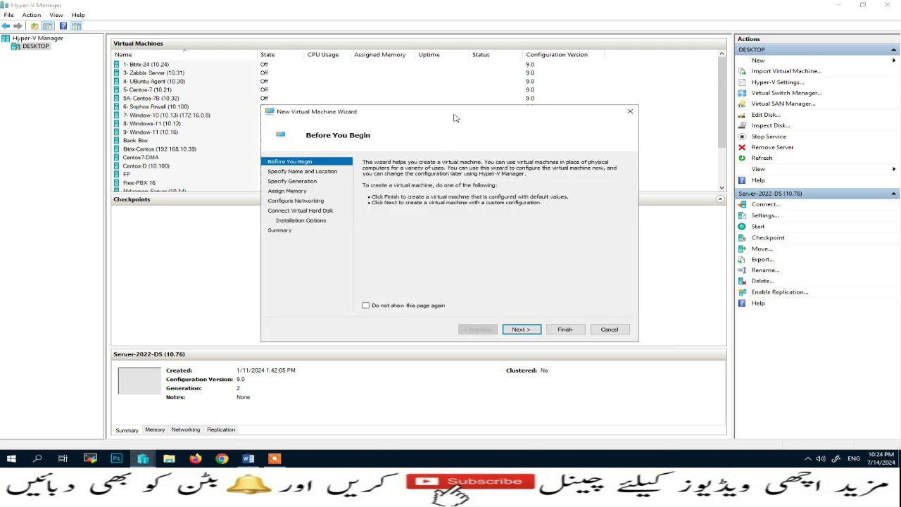
{"action": "left_click", "coordinate": [385, 286]}
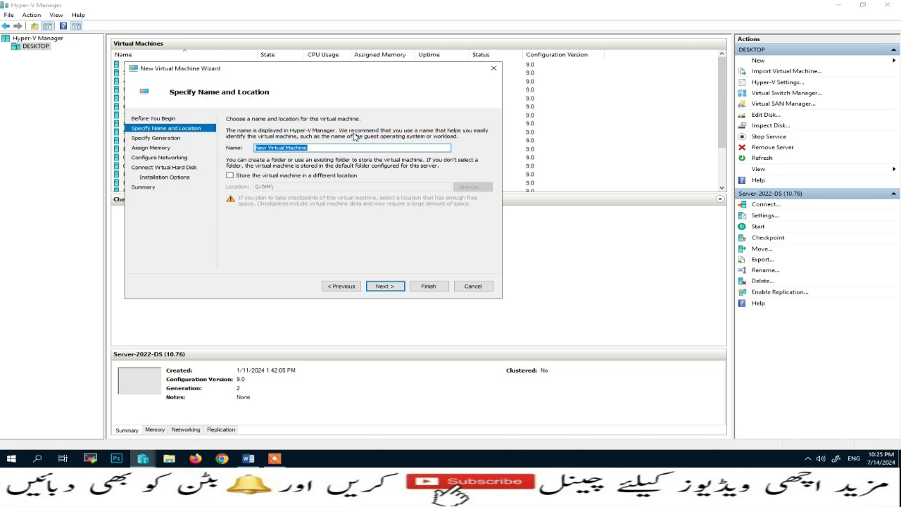
{"action": "type", "text": "TrueNAS"}
Store the virtual machine in I:\VM\TrueNAS\ and continue to the generation page
{"action": "left_click", "coordinate": [281, 176]}
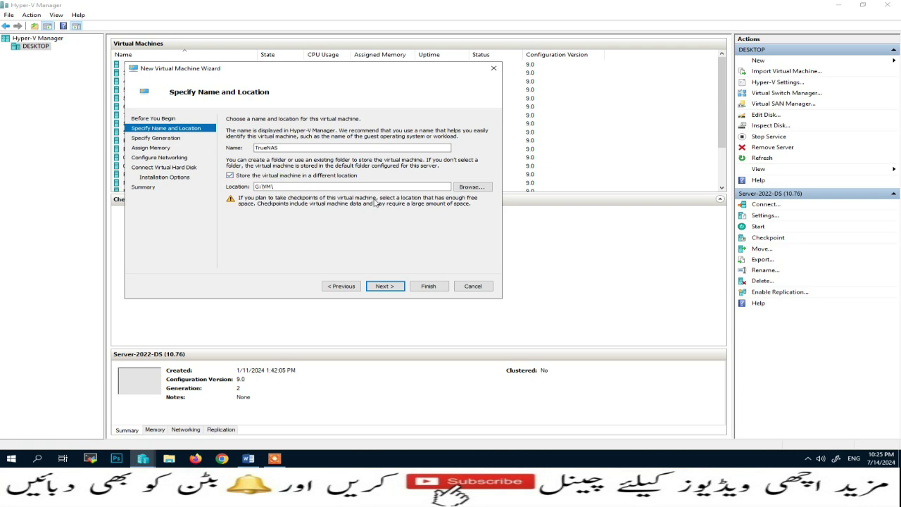
{"action": "left_click", "coordinate": [471, 187]}
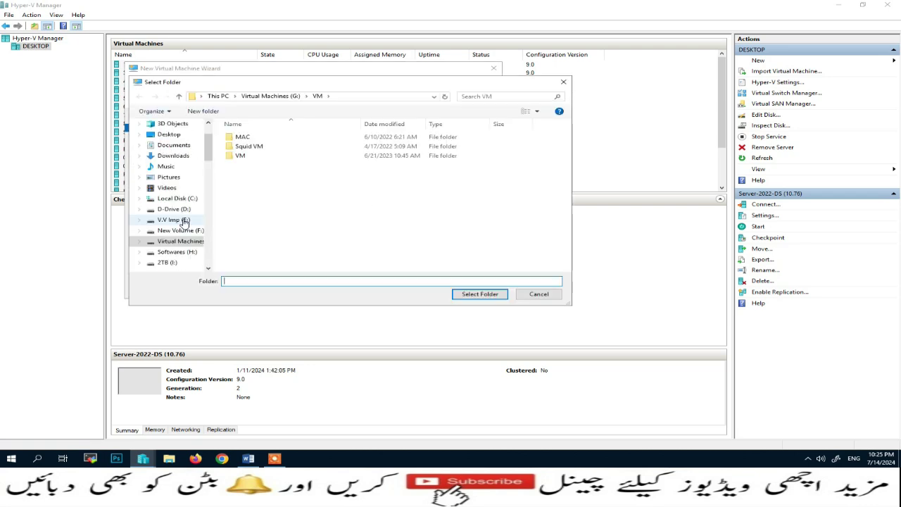
{"action": "scroll", "coordinate": [204, 176], "scroll_direction": "down", "scroll_amount": 5}
{"action": "scroll", "coordinate": [202, 176], "scroll_direction": "up", "scroll_amount": 3}
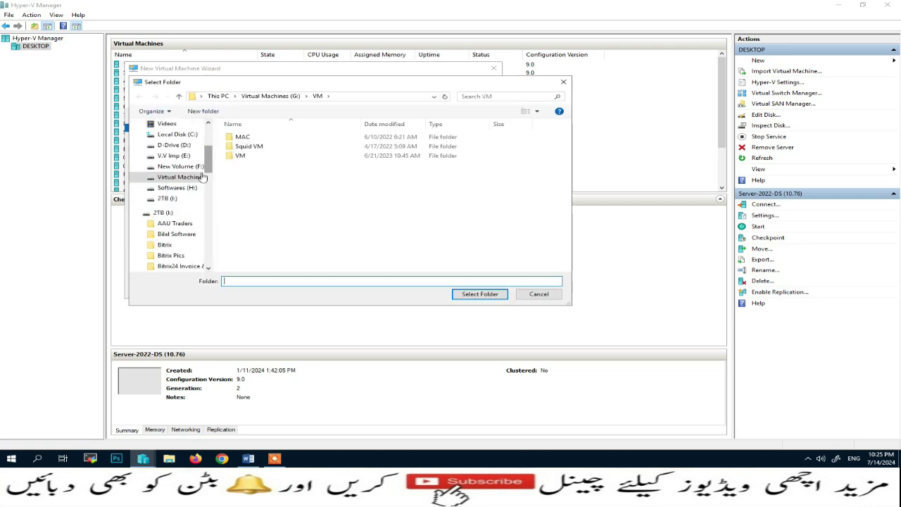
{"action": "left_click", "coordinate": [171, 199]}
{"action": "left_click", "coordinate": [250, 193]}
{"action": "key", "text": "v"}
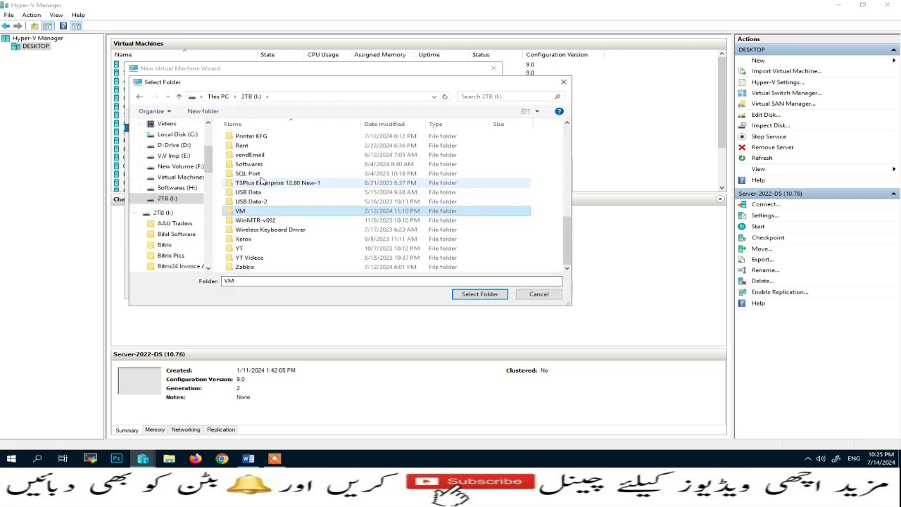
{"action": "double_click", "coordinate": [246, 211]}
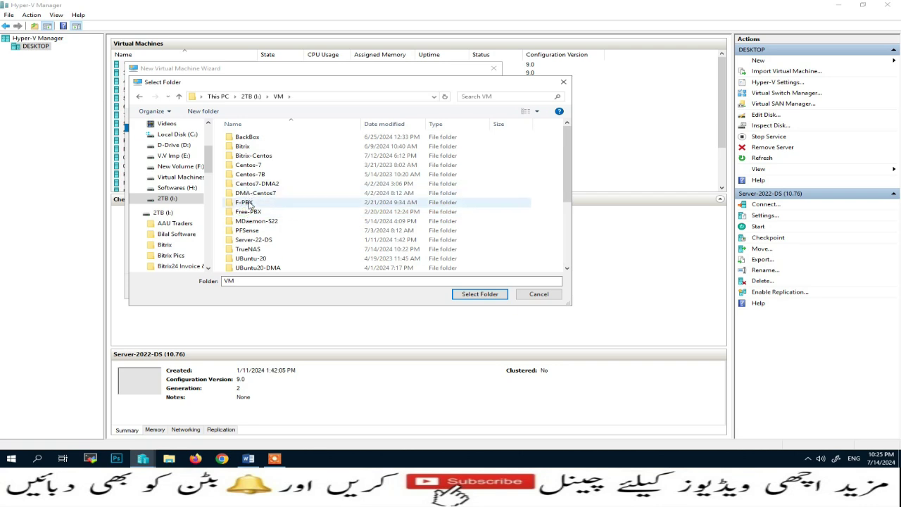
{"action": "left_click", "coordinate": [248, 249]}
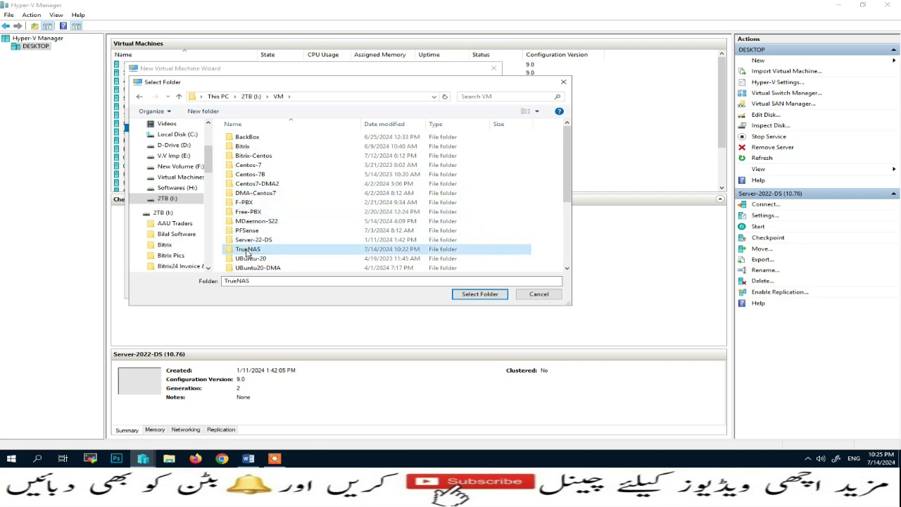
{"action": "double_click", "coordinate": [245, 249]}
{"action": "left_click", "coordinate": [481, 295]}
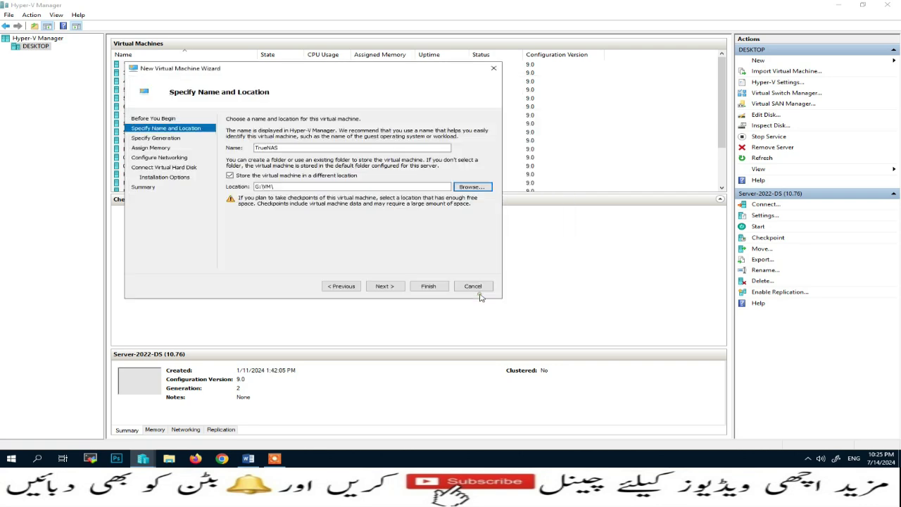
{"action": "left_click_drag", "start_coordinate": [319, 187], "coordinate": [287, 187]}
{"action": "left_click_drag", "start_coordinate": [230, 181], "coordinate": [229, 181]}
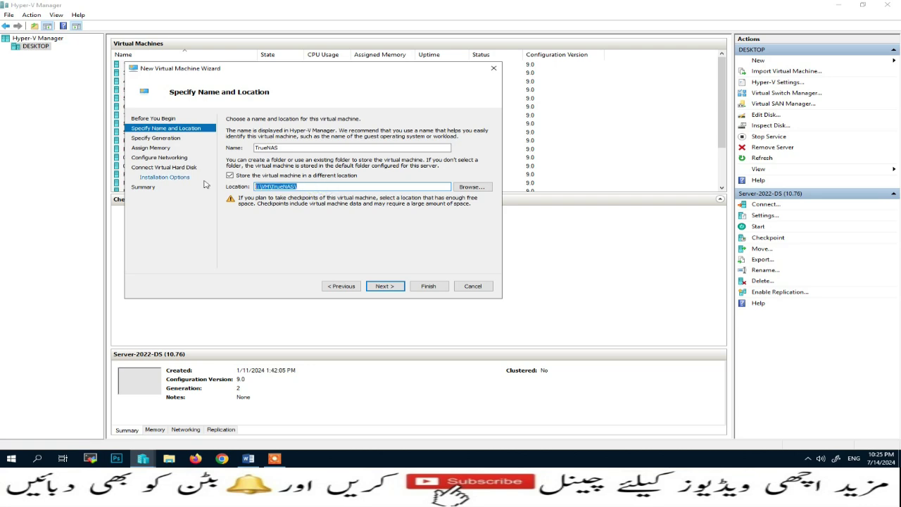
{"action": "left_click", "coordinate": [385, 286]}
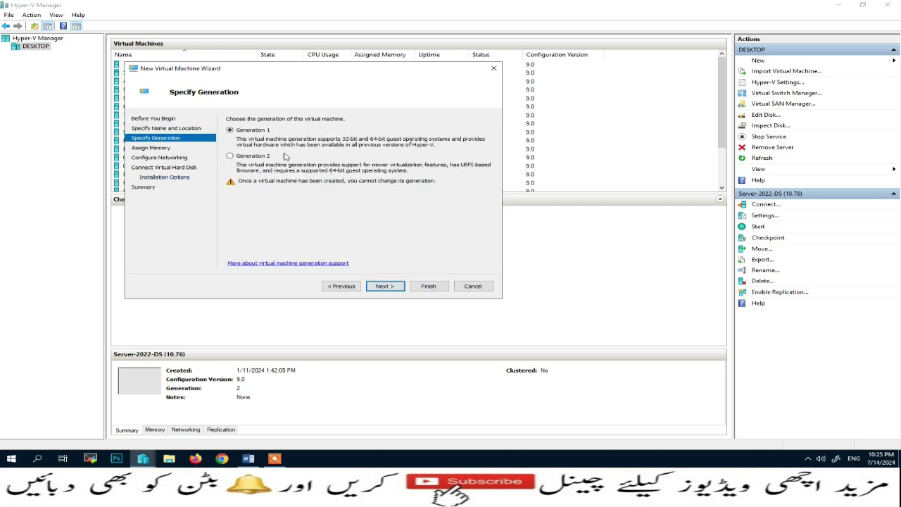
Keep Generation 1, assign 10240 MB memory and connect to the HyperV-2 network
{"action": "left_click", "coordinate": [385, 286]}
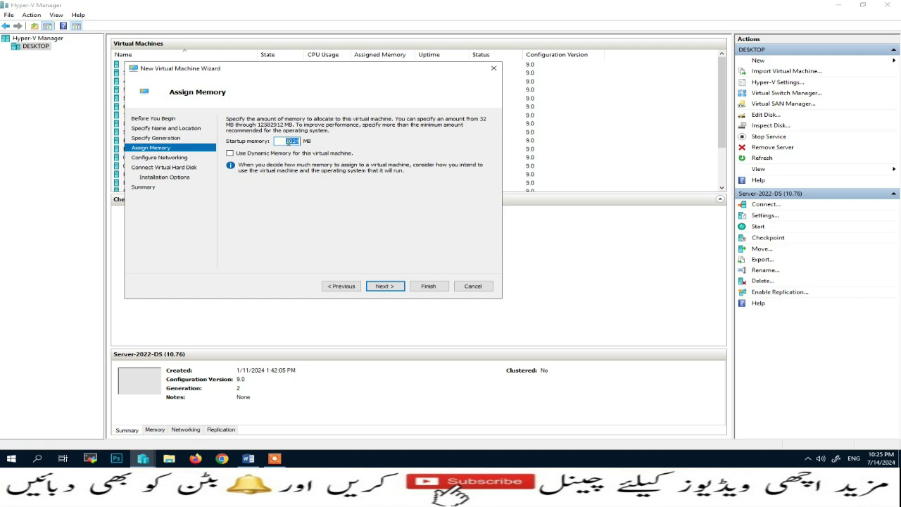
{"action": "type", "text": "10240"}
{"action": "left_click", "coordinate": [385, 287]}
{"action": "left_click", "coordinate": [464, 138]}
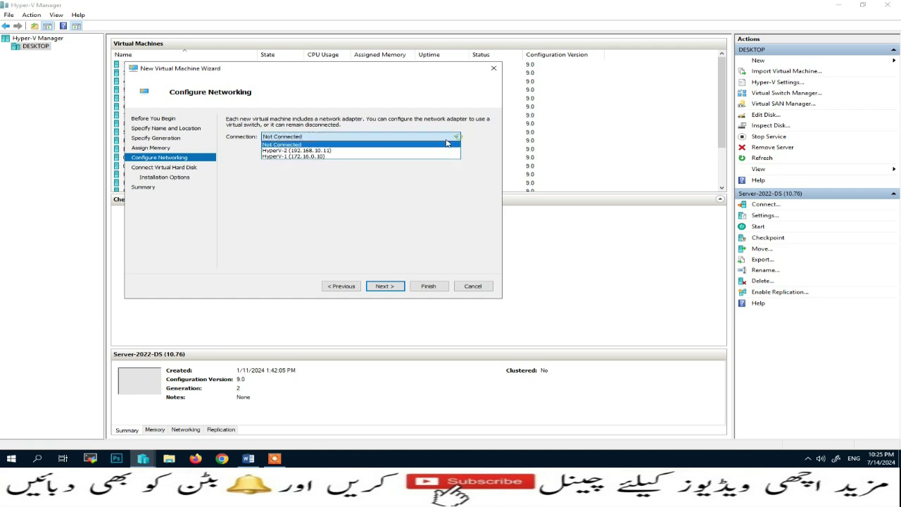
{"action": "left_click", "coordinate": [412, 150]}
{"action": "left_click", "coordinate": [383, 286]}
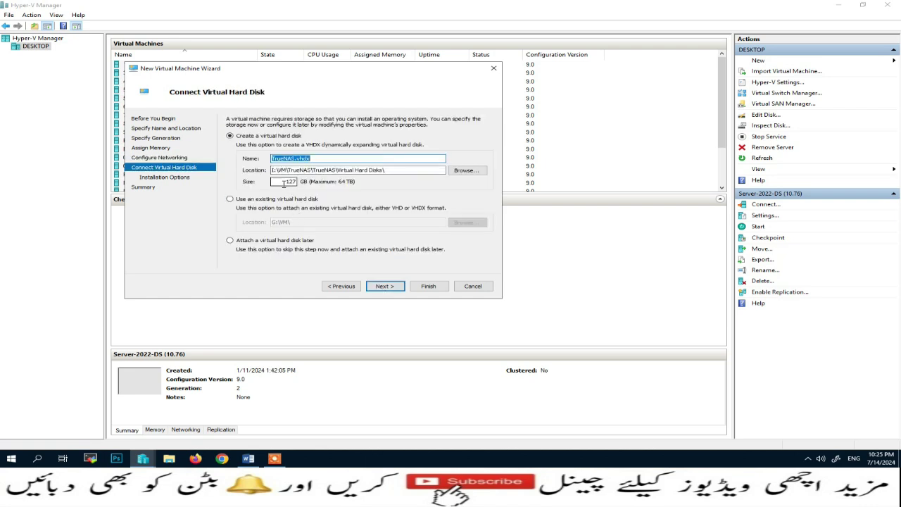
Keep the new virtual disk, install from TrueNAS-13.0-U6.2.iso, and finish the wizard
{"action": "left_click", "coordinate": [379, 287]}
{"action": "left_click", "coordinate": [315, 149]}
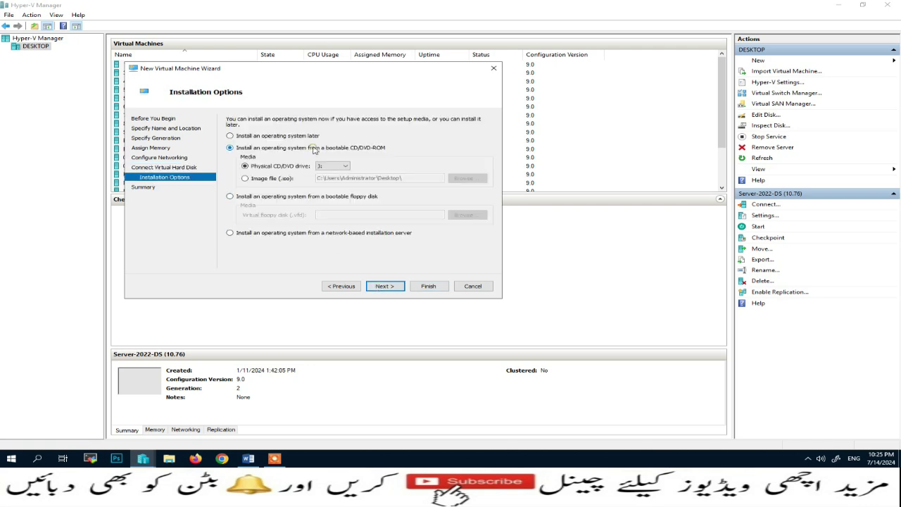
{"action": "left_click", "coordinate": [276, 180]}
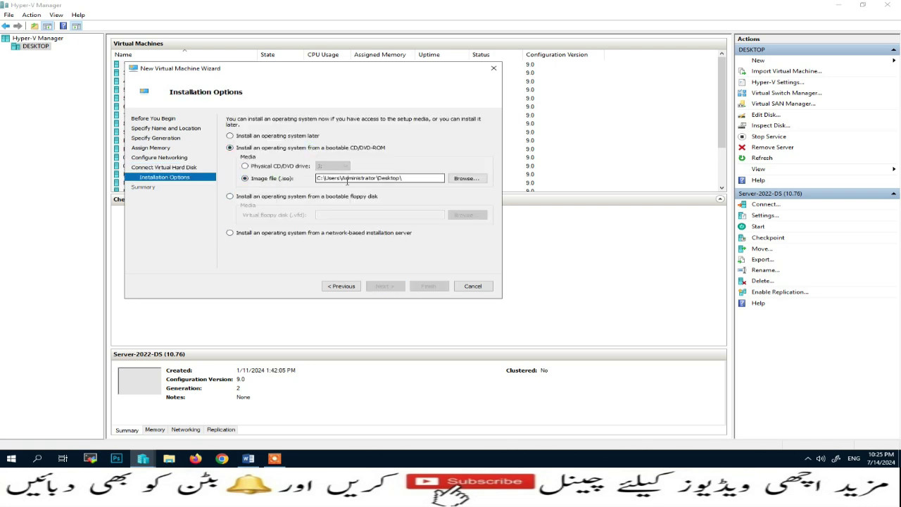
{"action": "left_click", "coordinate": [465, 179]}
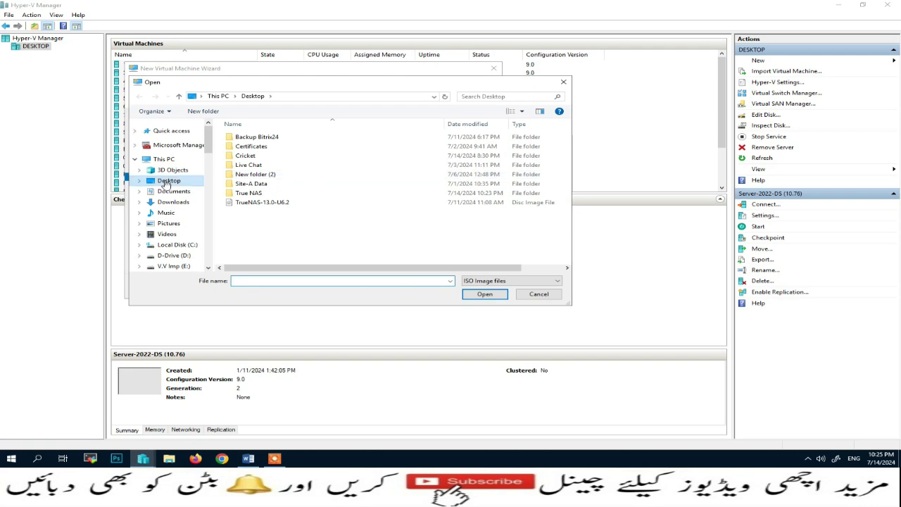
{"action": "left_click", "coordinate": [230, 204]}
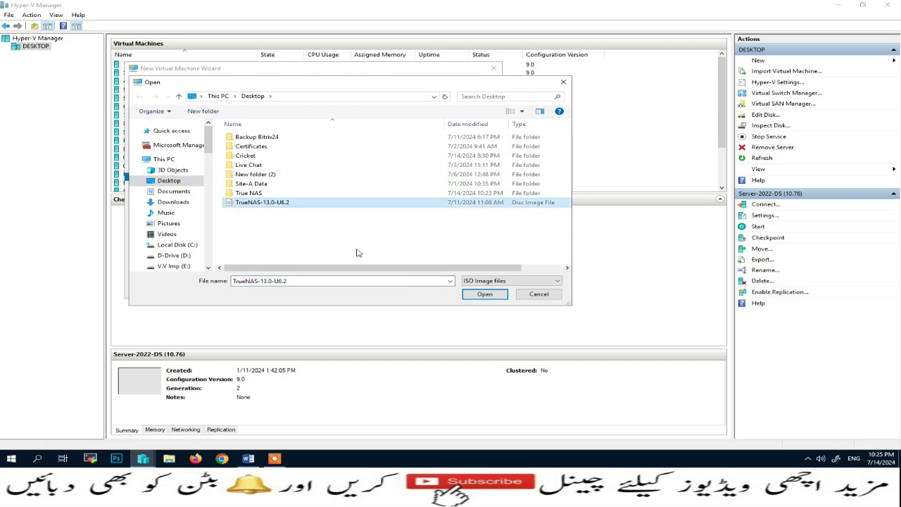
{"action": "left_click", "coordinate": [484, 293]}
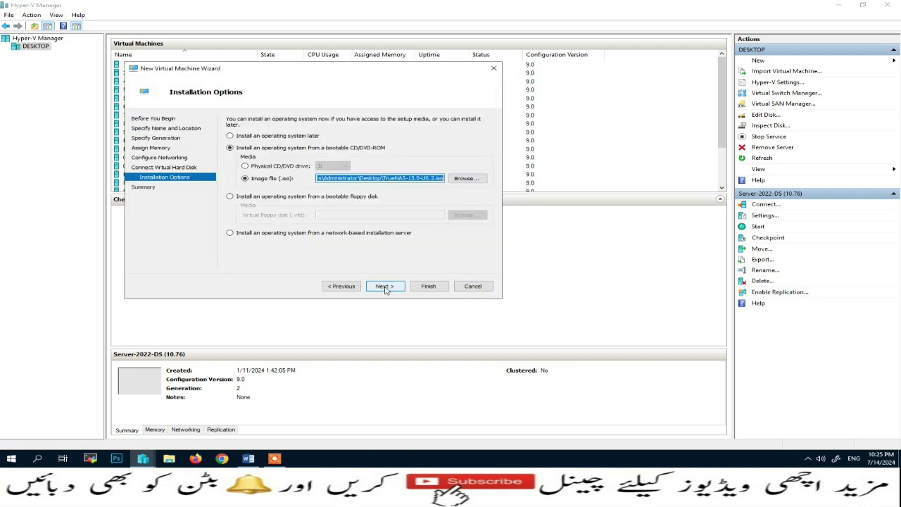
{"action": "left_click", "coordinate": [385, 289]}
{"action": "left_click", "coordinate": [419, 287]}
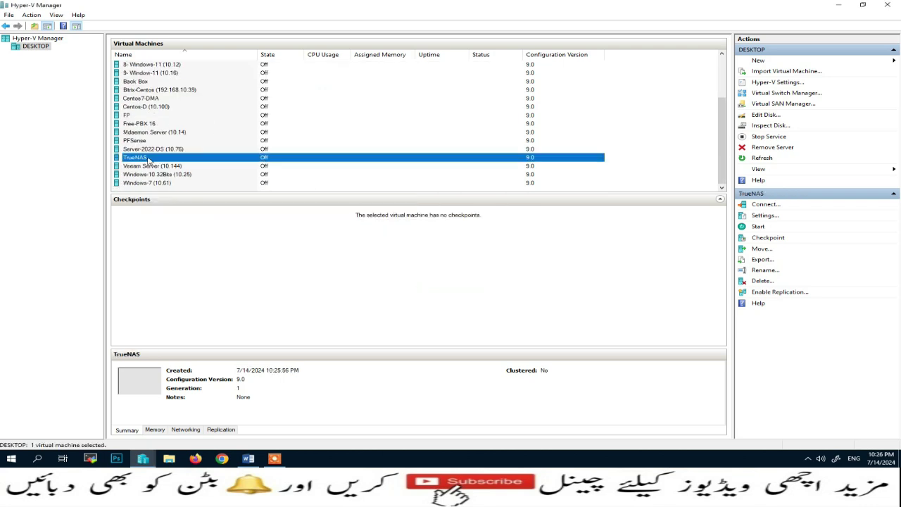
In the TrueNAS VM's Processor settings, set 7 virtual processors, apply and close
{"action": "right_click", "coordinate": [148, 157]}
{"action": "left_click", "coordinate": [175, 176]}
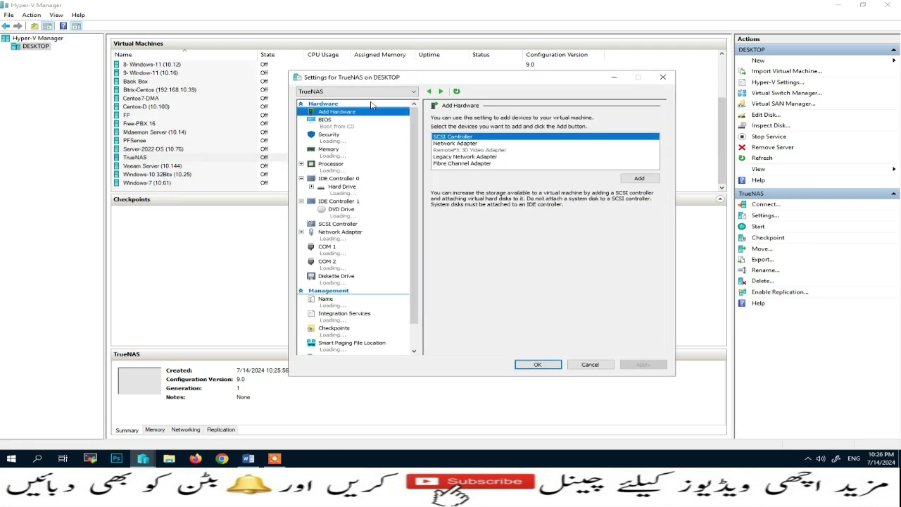
{"action": "left_click_drag", "start_coordinate": [431, 80], "coordinate": [264, 50]}
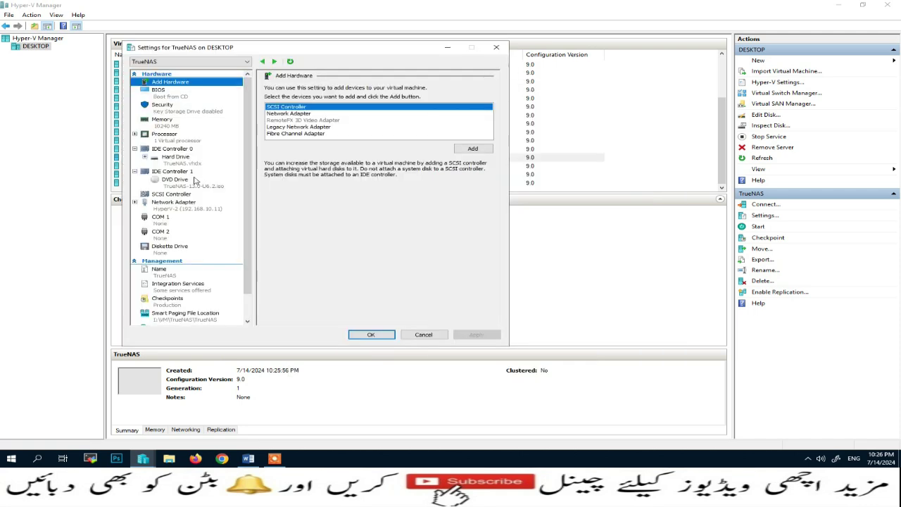
{"action": "left_click", "coordinate": [181, 142]}
{"action": "left_click", "coordinate": [386, 103]}
{"action": "left_click", "coordinate": [385, 102]}
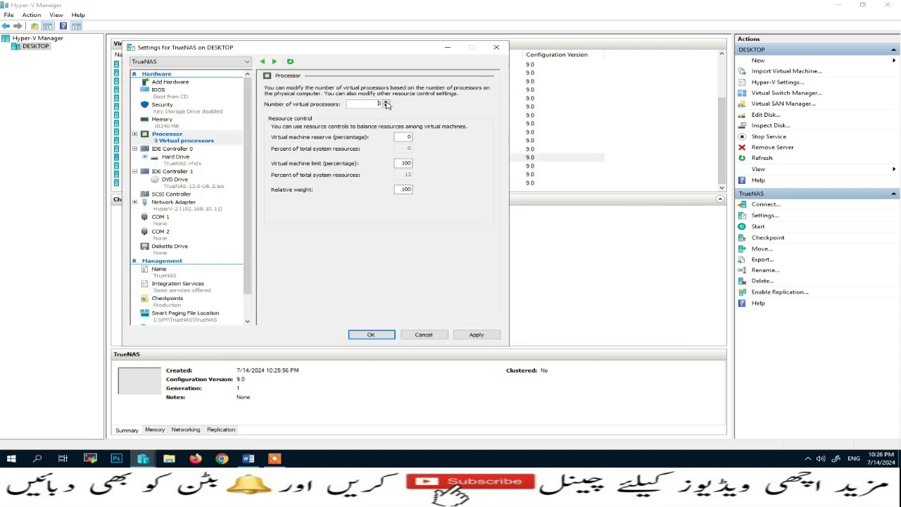
{"action": "left_click", "coordinate": [386, 103]}
{"action": "left_click", "coordinate": [475, 334]}
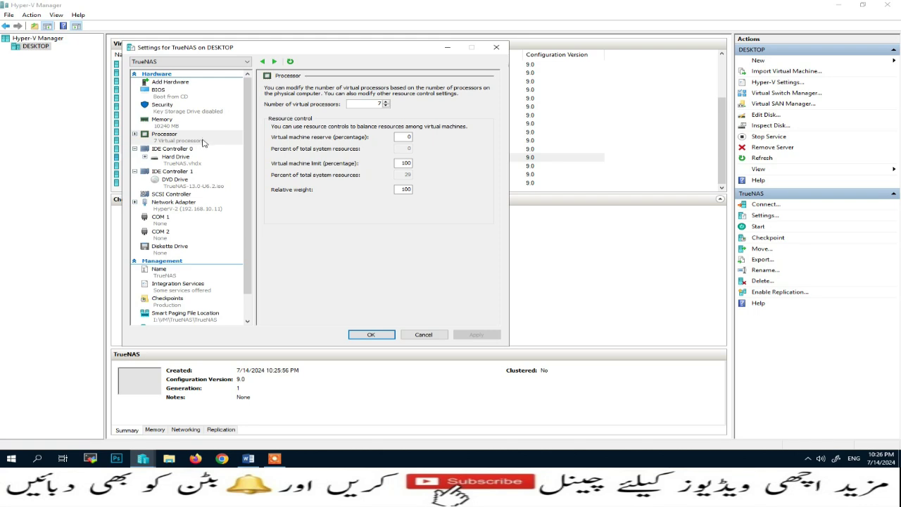
{"action": "left_click", "coordinate": [371, 335]}
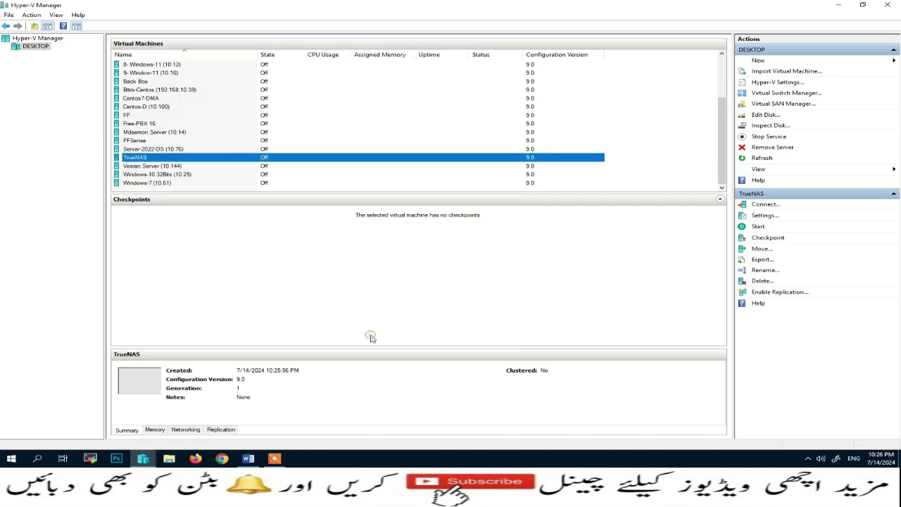
Start the TrueNAS VM and connect to its console window
{"action": "right_click", "coordinate": [245, 159]}
{"action": "left_click", "coordinate": [266, 190]}
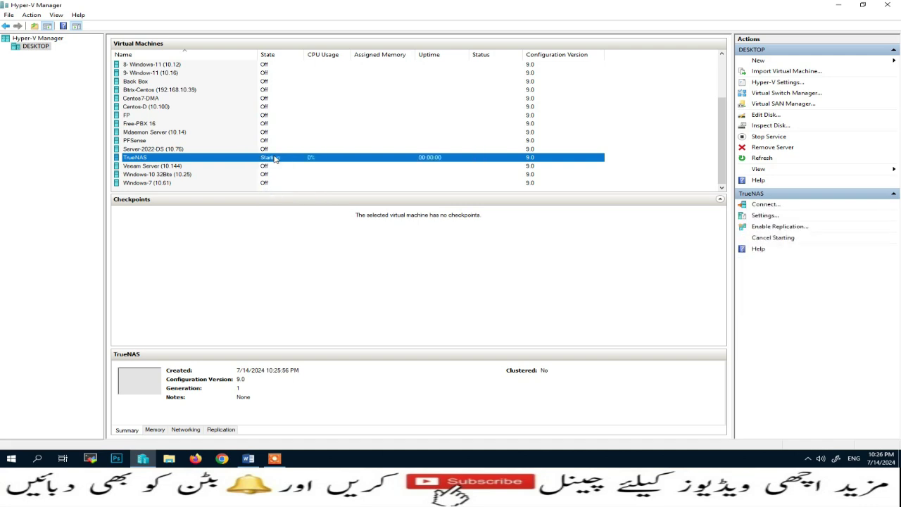
{"action": "right_click", "coordinate": [275, 159]}
{"action": "left_click", "coordinate": [295, 162]}
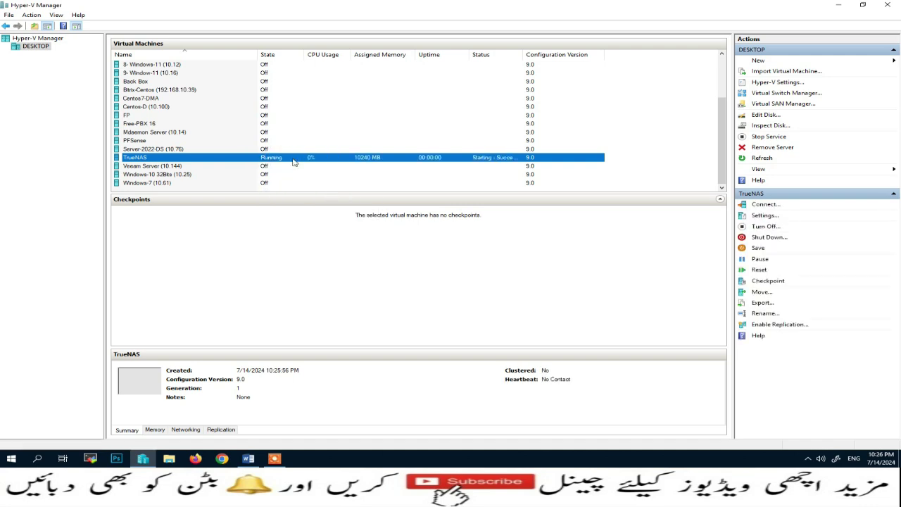
{"action": "double_click", "coordinate": [294, 162]}
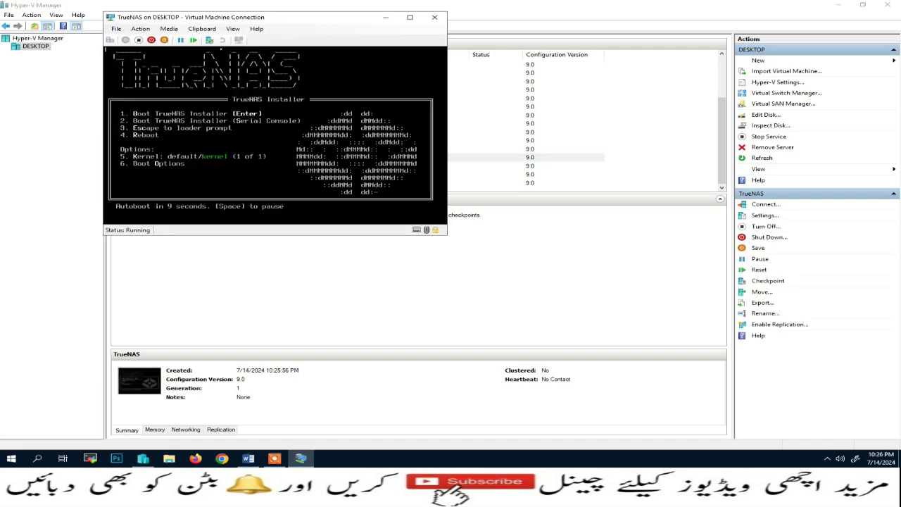
Pause the autoboot countdown and boot the TrueNAS installer
{"action": "key", "text": "space"}
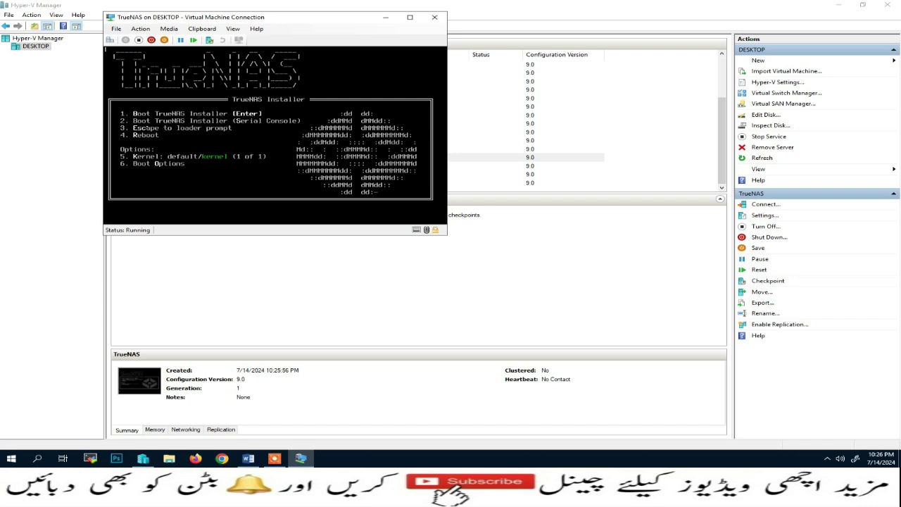
{"action": "key", "text": "Return"}
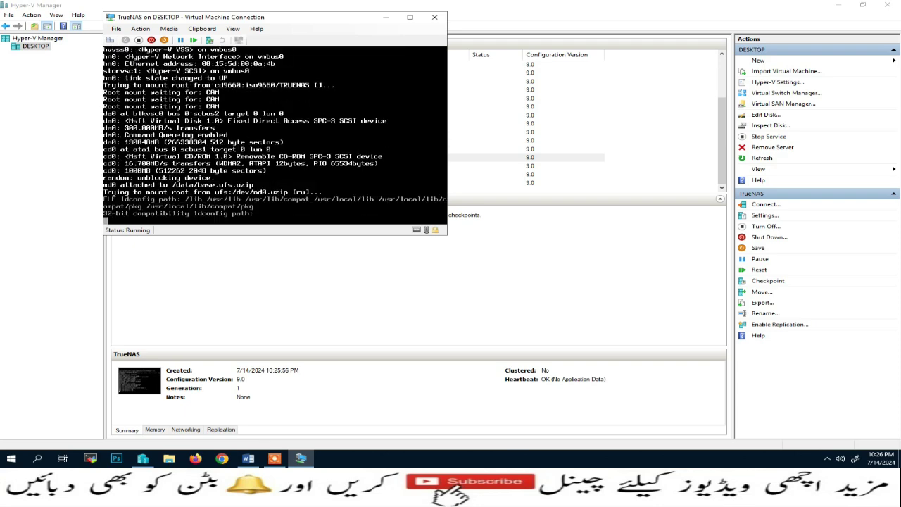
{"action": "left_click", "coordinate": [497, 462]}
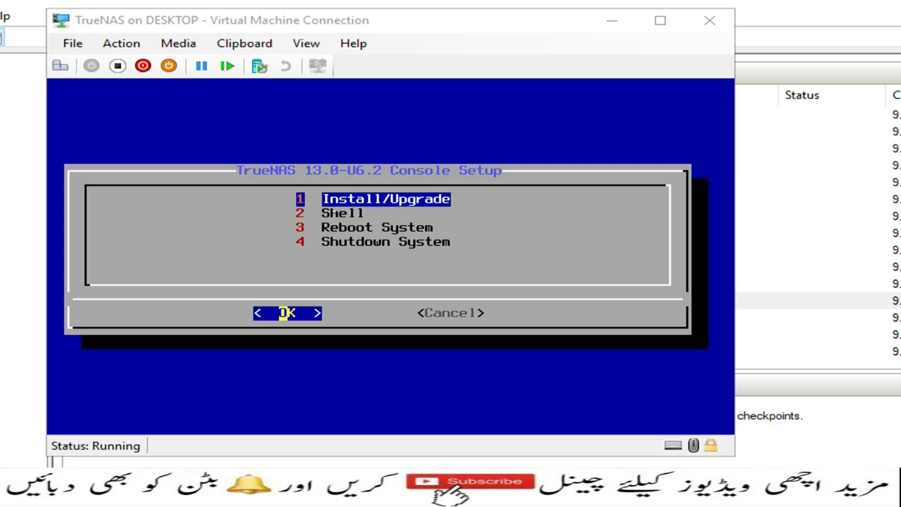
Choose Install/Upgrade, select disk da0 as destination and confirm erasing it
{"action": "left_click", "coordinate": [416, 30]}
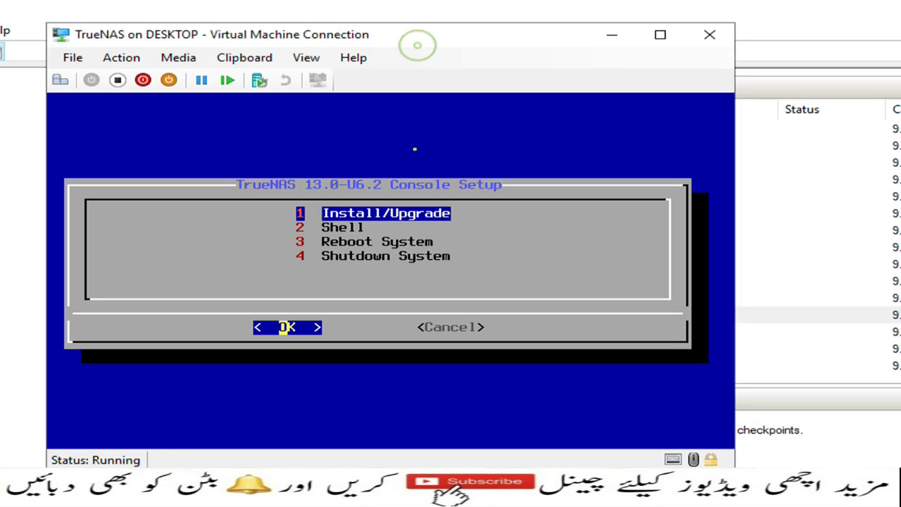
{"action": "key", "text": "Return"}
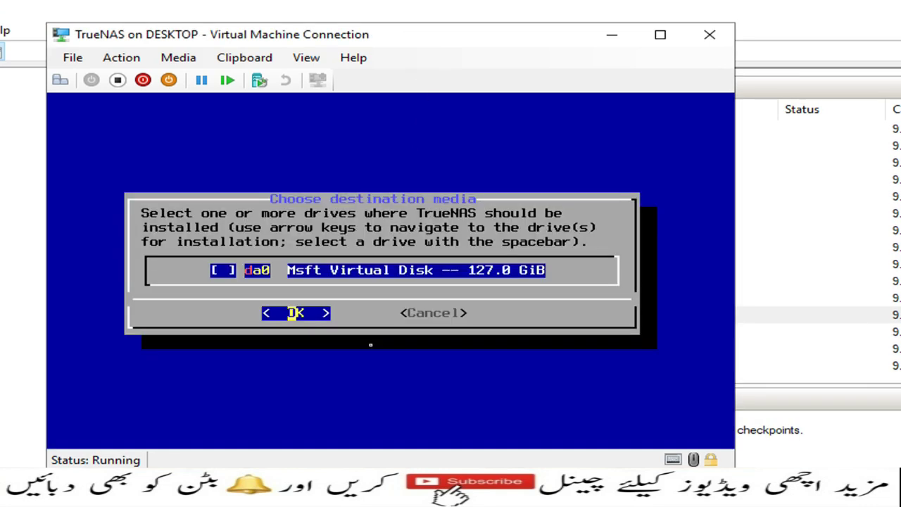
{"action": "key", "text": "space"}
{"action": "key", "text": "Return"}
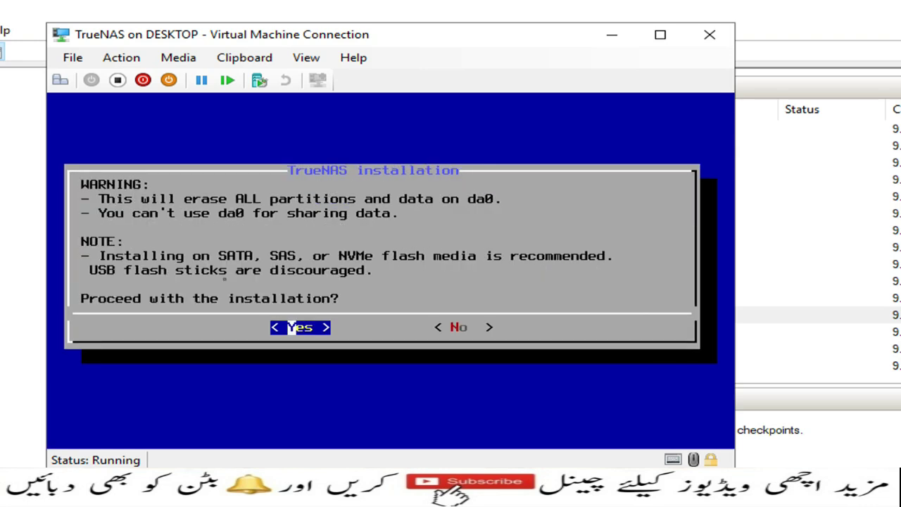
{"action": "key", "text": "Return"}
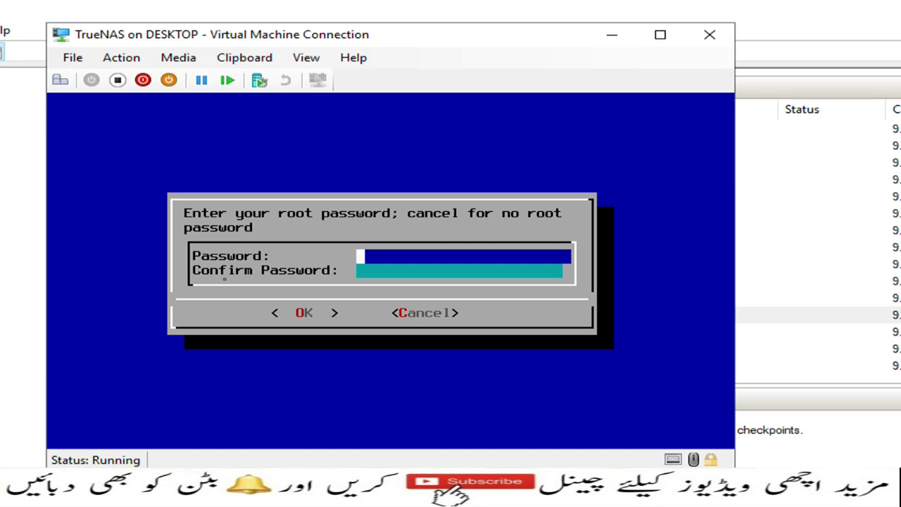
Enter and confirm the root password, keep the default boot mode, create 16GB swap
{"action": "type", "text": "*******"}
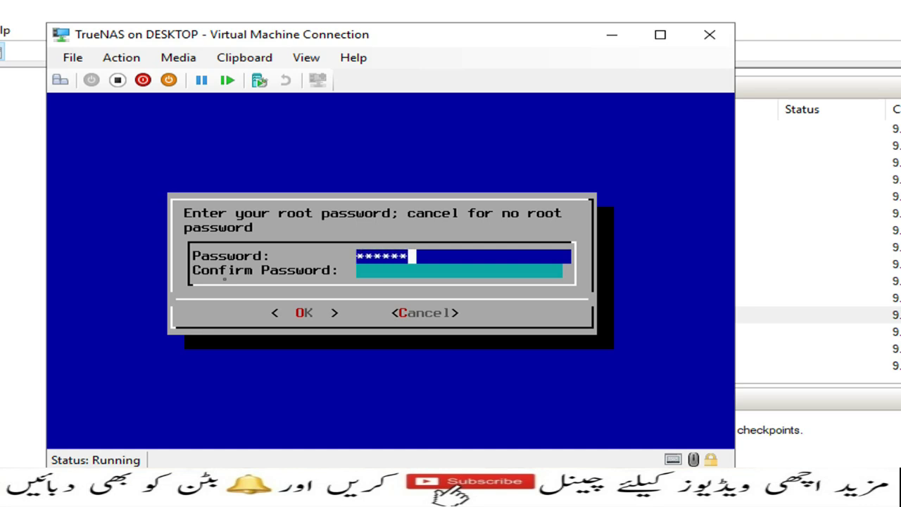
{"action": "type", "text": "***"}
{"action": "key", "text": "Tab"}
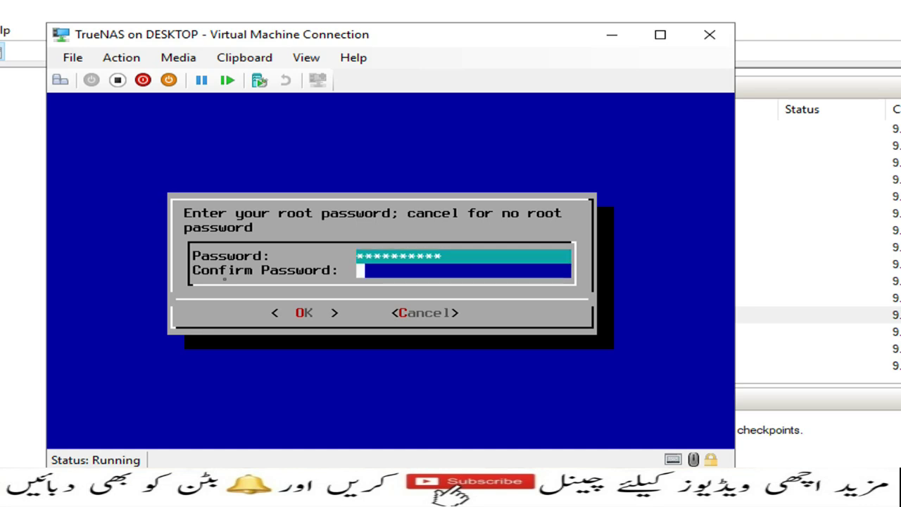
{"action": "type", "text": "******"}
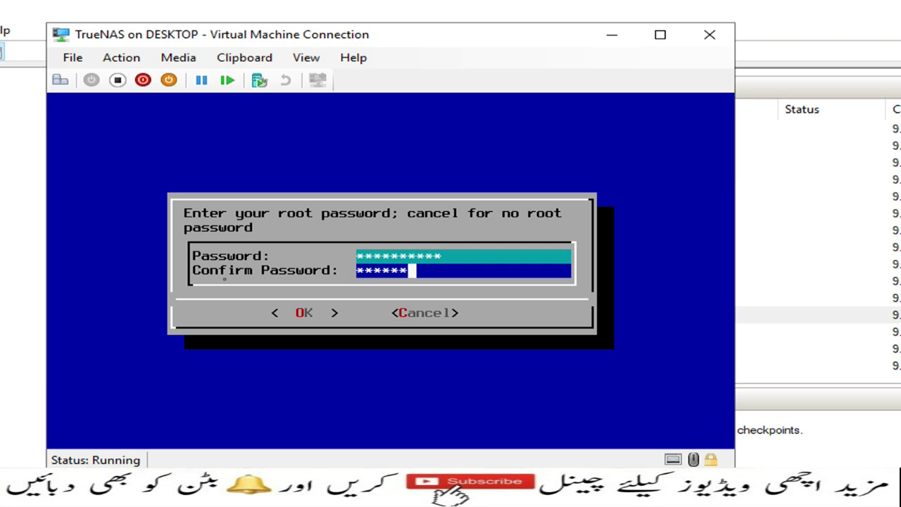
{"action": "type", "text": "****"}
{"action": "key", "text": "Return"}
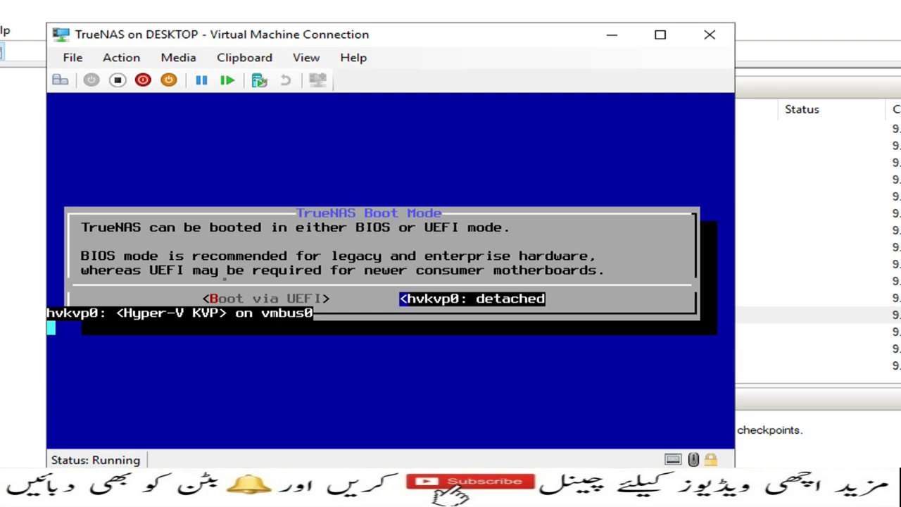
{"action": "key", "text": "Return"}
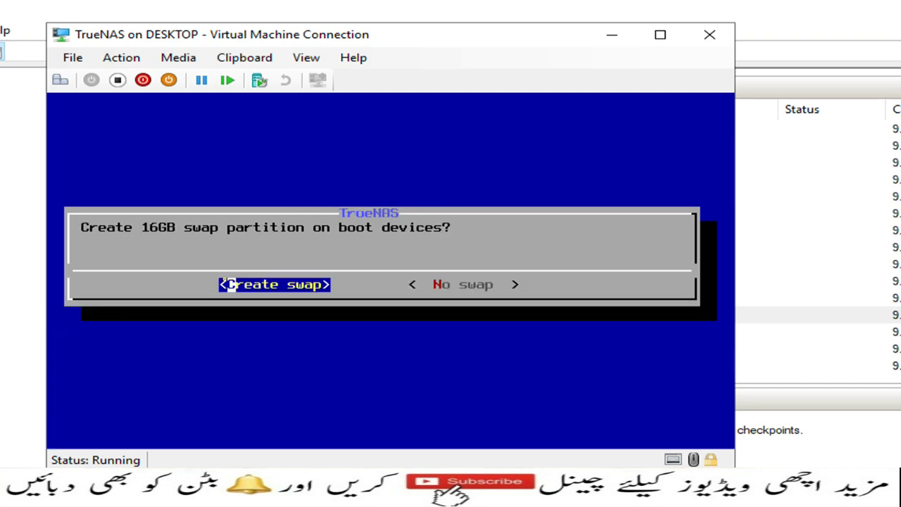
{"action": "key", "text": "Return"}
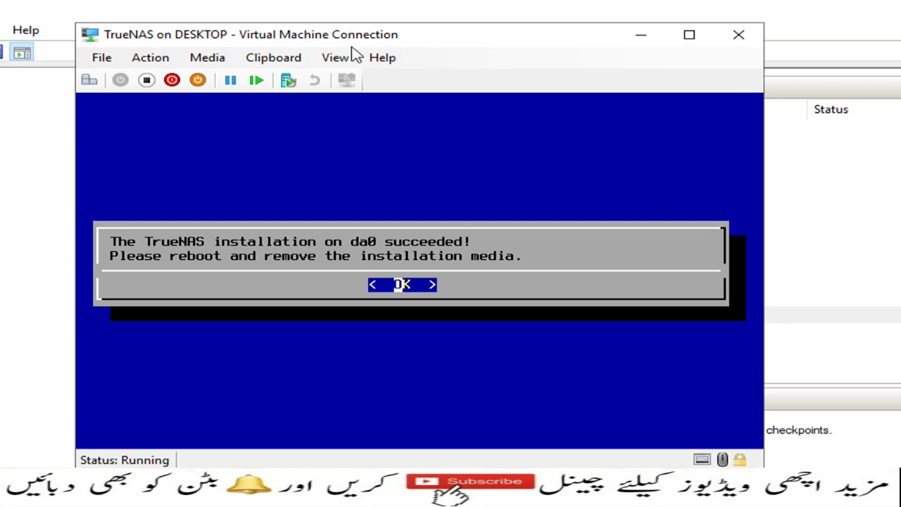
Eject TrueNAS-13.0-U6.2.iso from the VM's DVD drive
{"action": "left_click", "coordinate": [222, 64]}
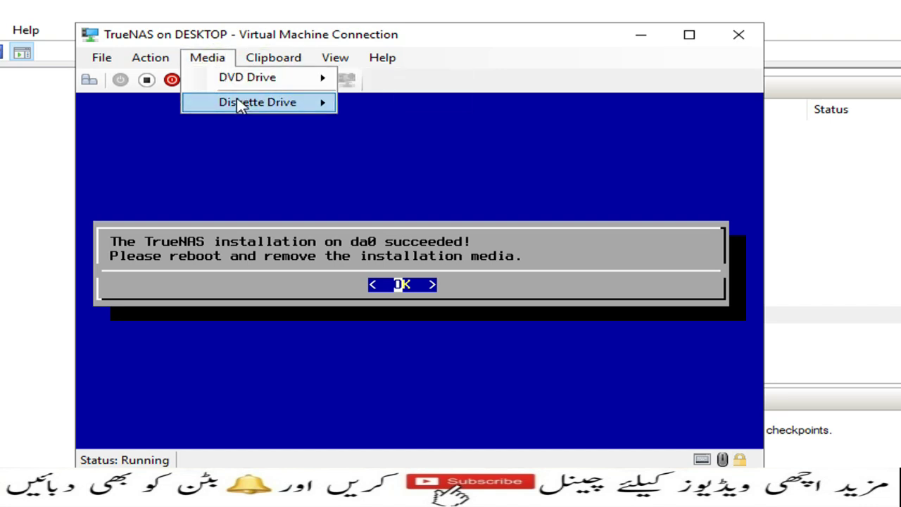
{"action": "mouse_move", "coordinate": [299, 86]}
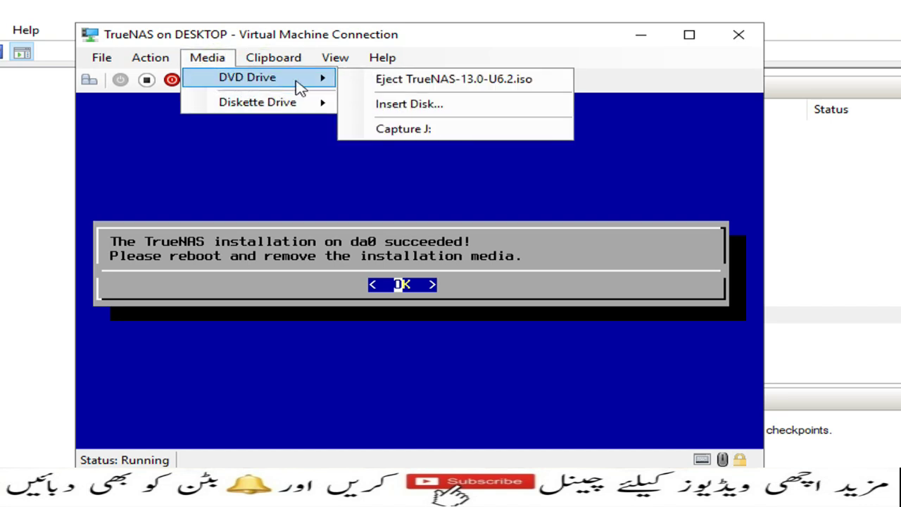
{"action": "left_click", "coordinate": [422, 81]}
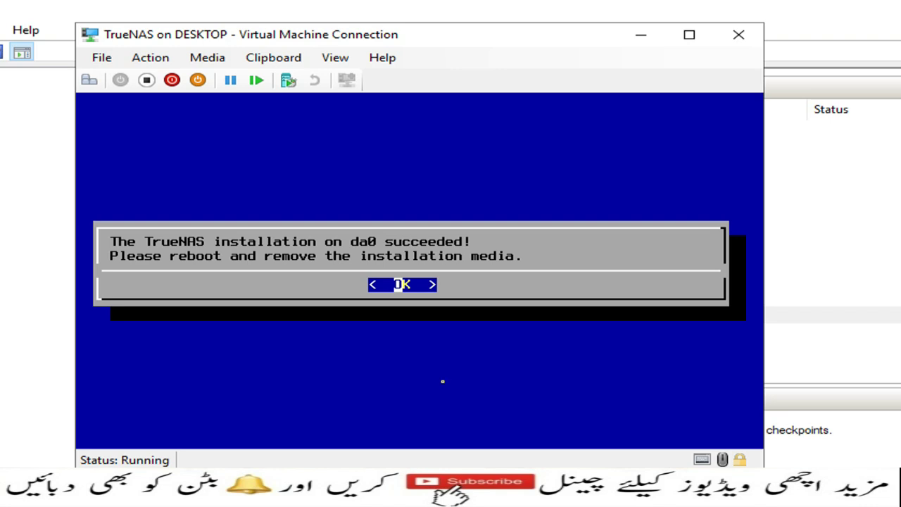
Dismiss the success message and choose Reboot System from the setup menu
{"action": "key", "text": "Return"}
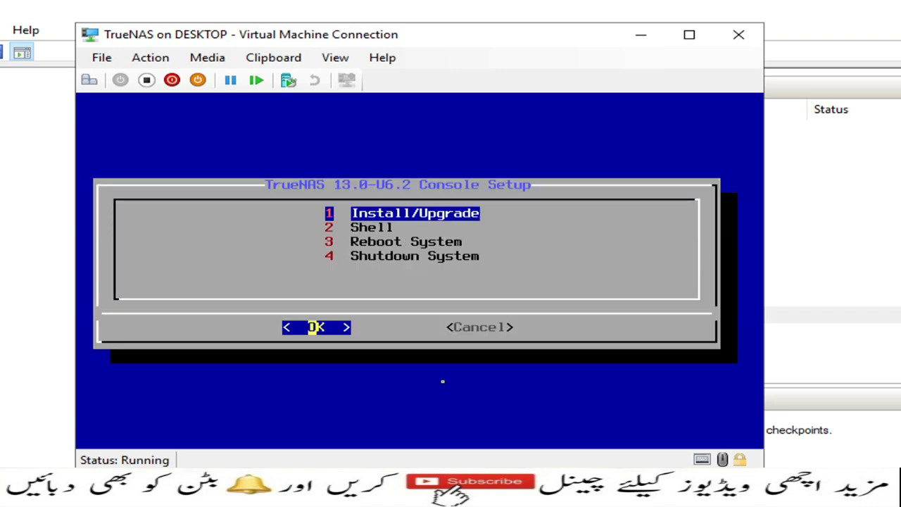
{"action": "key", "text": "Down"}
{"action": "key", "text": "Down"}
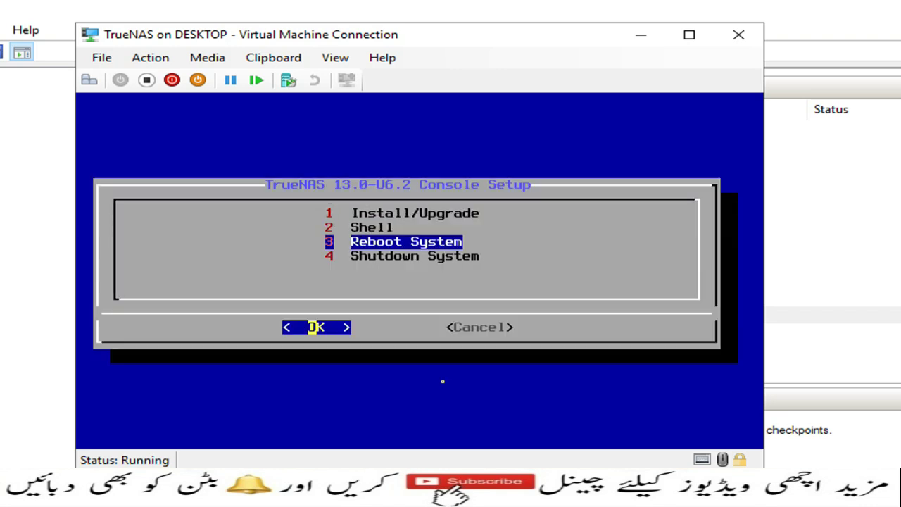
{"action": "key", "text": "Return"}
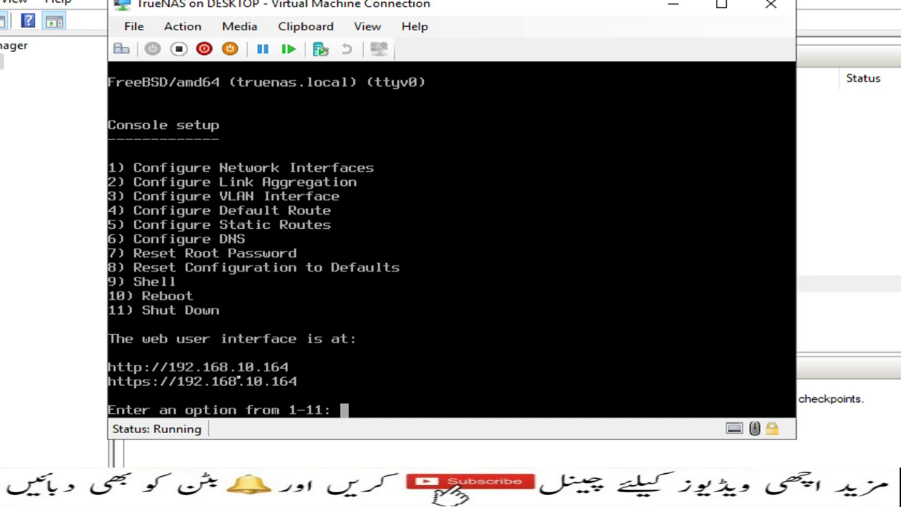
{"action": "key", "text": "F9"}
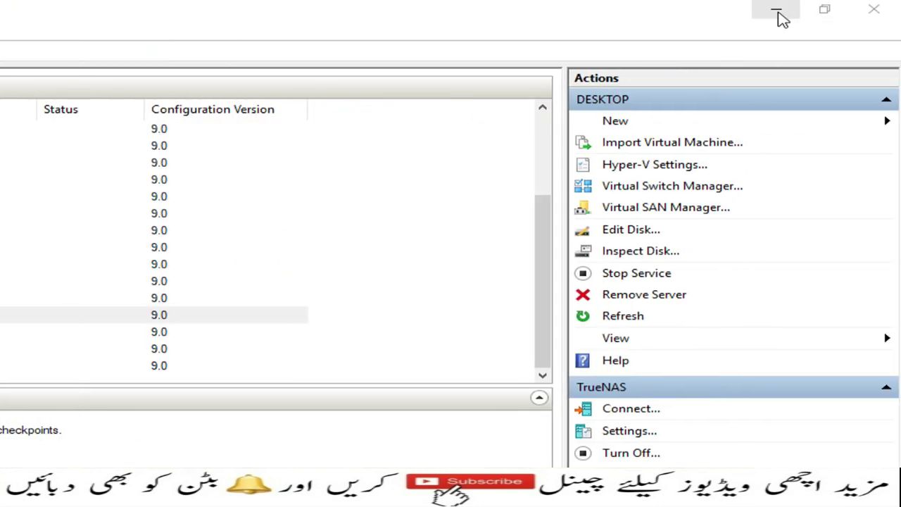
{"action": "left_click", "coordinate": [774, 18]}
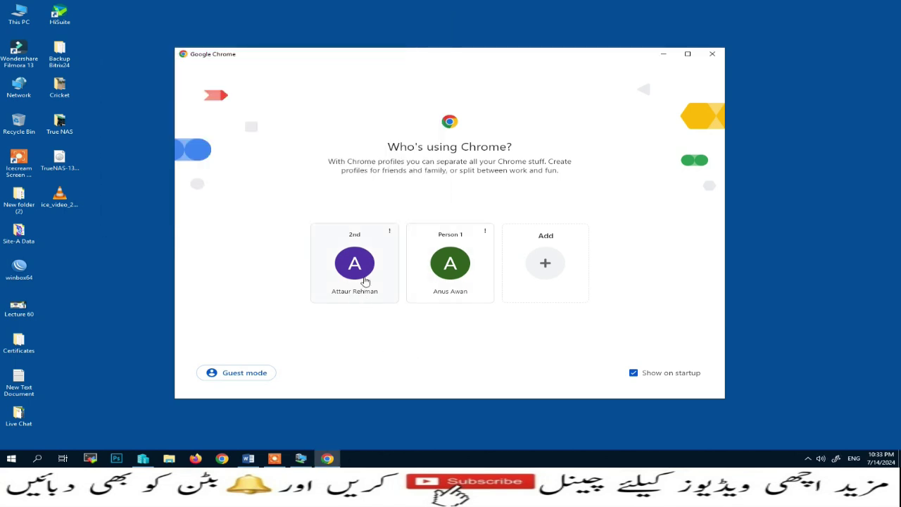
Pick the '2nd' Chrome profile and load 192.168.10.164 to reach the TrueNAS sign-in page
{"action": "left_click", "coordinate": [362, 277]}
{"action": "left_click", "coordinate": [427, 28]}
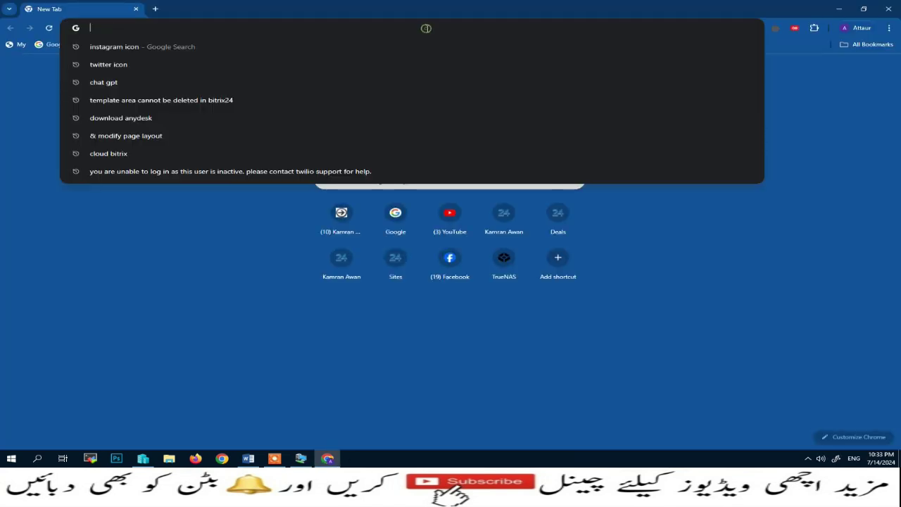
{"action": "key", "text": "Down"}
{"action": "key", "text": "Down"}
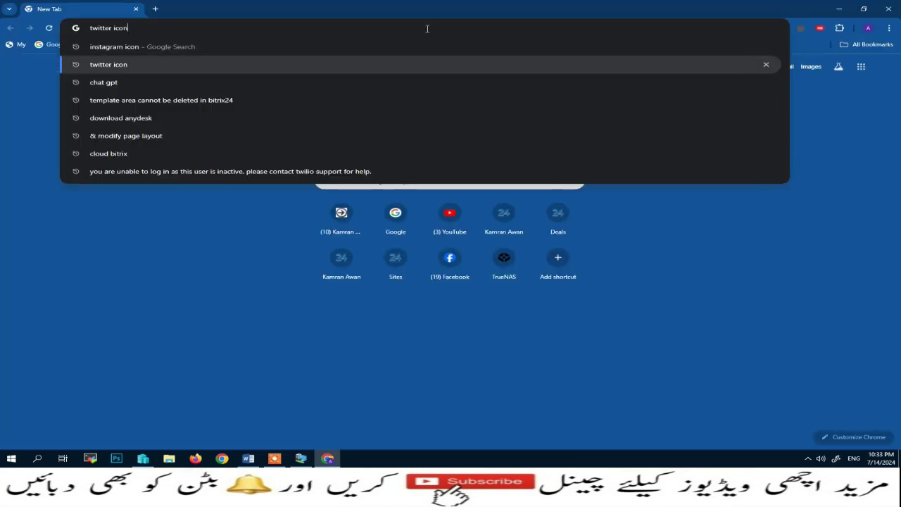
{"action": "key", "text": "BackSpace"}
{"action": "key", "text": "BackSpace"}
{"action": "key", "text": "BackSpace"}
{"action": "key", "text": "BackSpace"}
{"action": "key", "text": "BackSpace"}
{"action": "key", "text": "BackSpace"}
{"action": "key", "text": "BackSpace"}
{"action": "key", "text": "BackSpace"}
{"action": "key", "text": "BackSpace"}
{"action": "key", "text": "BackSpace"}
{"action": "key", "text": "BackSpace"}
{"action": "key", "text": "BackSpace"}
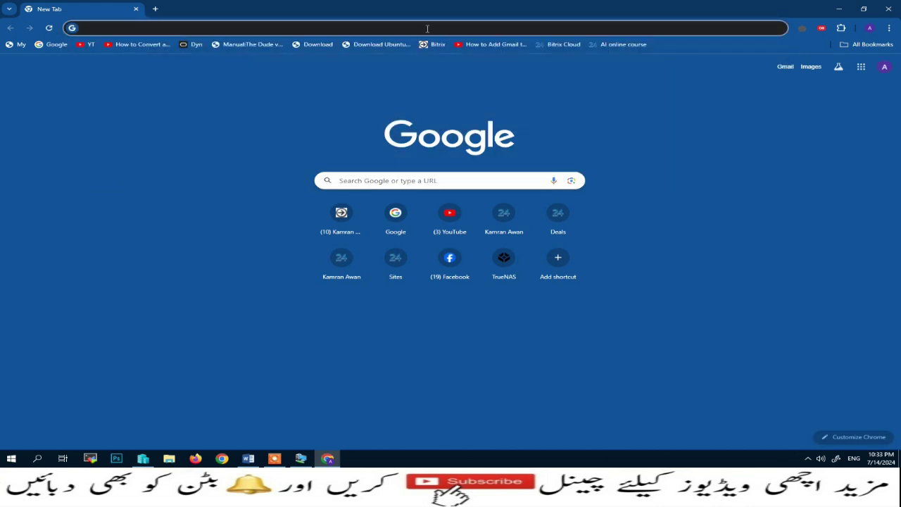
{"action": "type", "text": "192.168.10"}
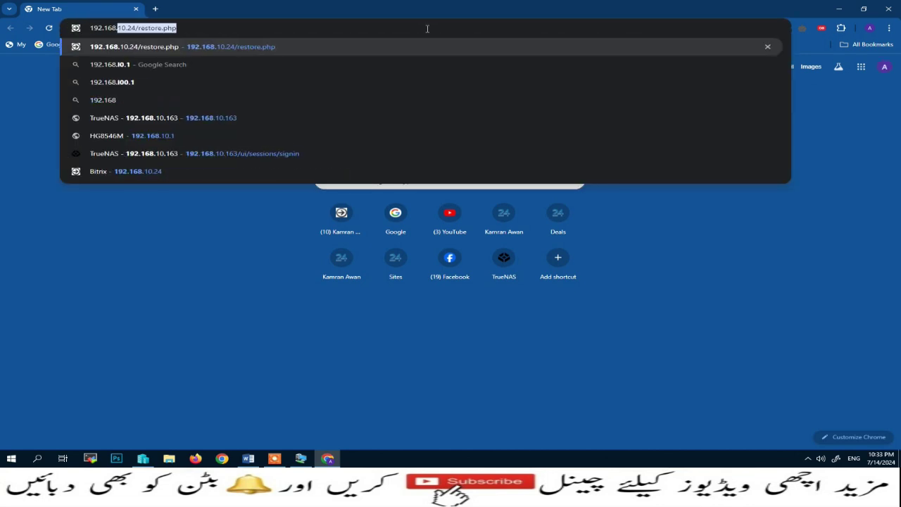
{"action": "type", "text": ".164"}
{"action": "key", "text": "Return"}
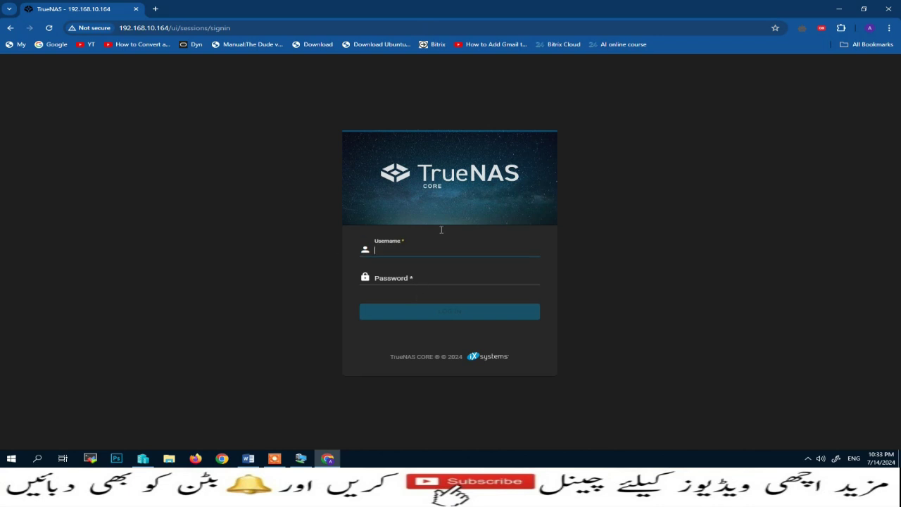
Sign in as root with the account password and decline Chrome's offer to save it
{"action": "left_click", "coordinate": [404, 253]}
{"action": "type", "text": "root"}
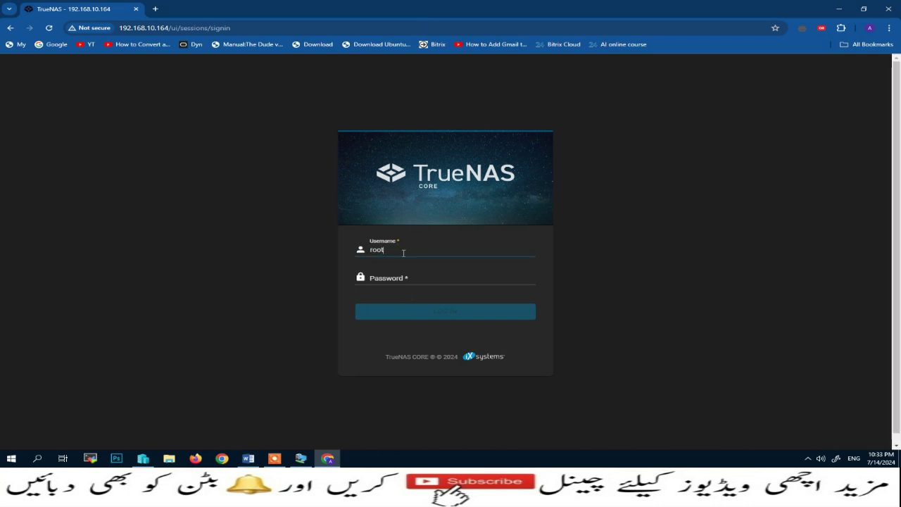
{"action": "key", "text": "Tab"}
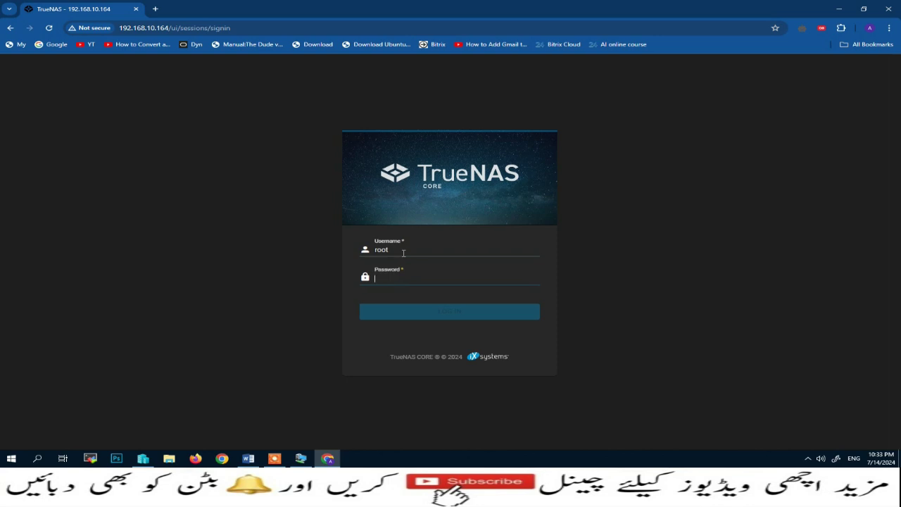
{"action": "type", "text": "1"}
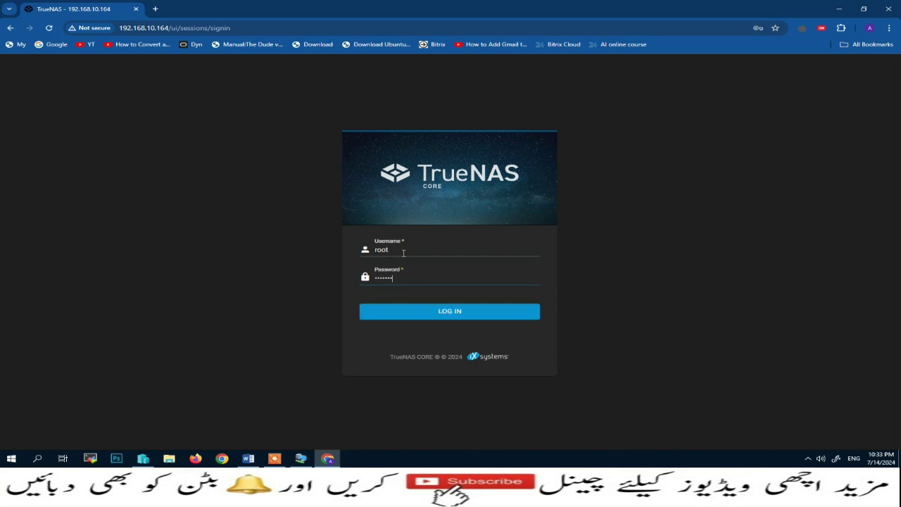
{"action": "key", "text": "Return"}
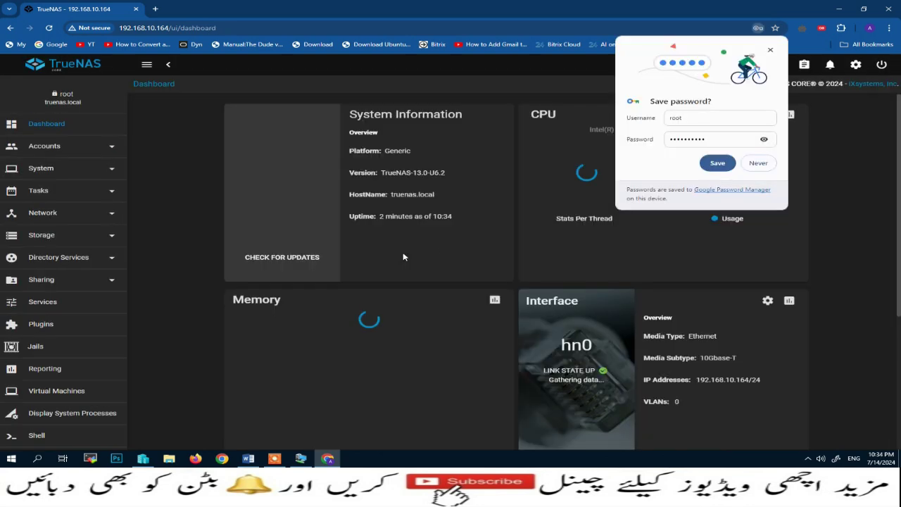
{"action": "left_click", "coordinate": [755, 164]}
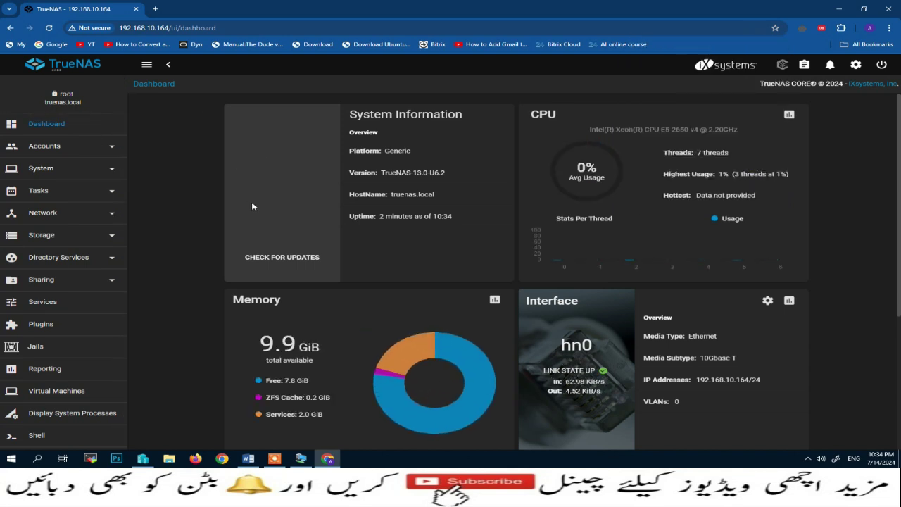
Highlight the dashboard's version TrueNAS-13.0-U6.2, hostname truenas.local, uptime and CPU thread count
{"action": "left_click_drag", "start_coordinate": [348, 114], "coordinate": [475, 115]}
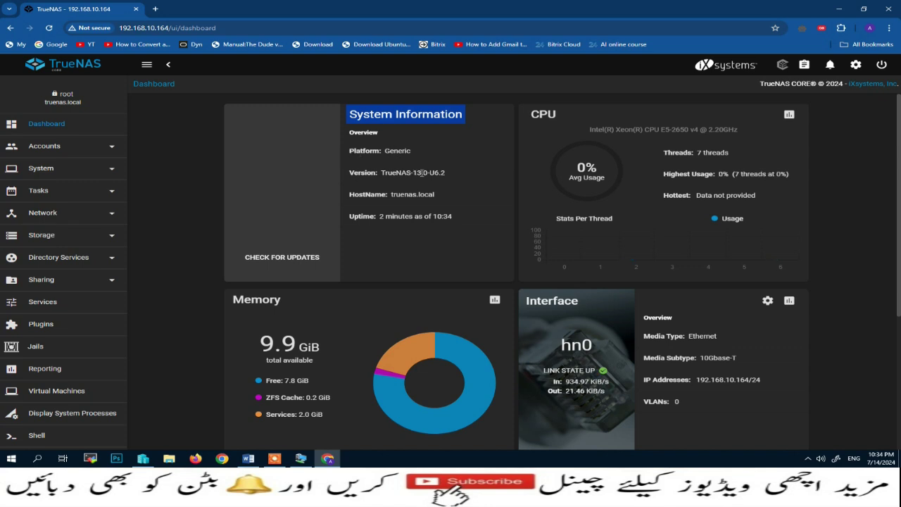
{"action": "left_click_drag", "start_coordinate": [413, 172], "coordinate": [429, 173]}
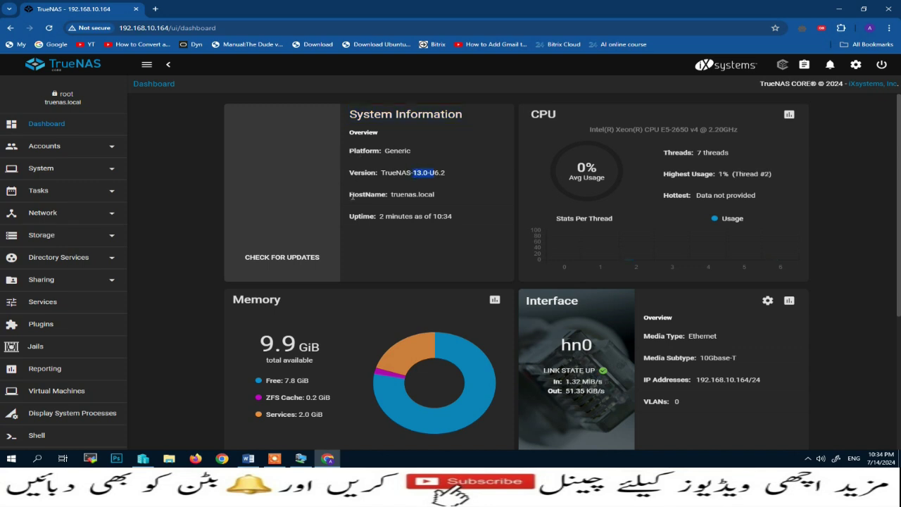
{"action": "left_click_drag", "start_coordinate": [351, 197], "coordinate": [435, 196]}
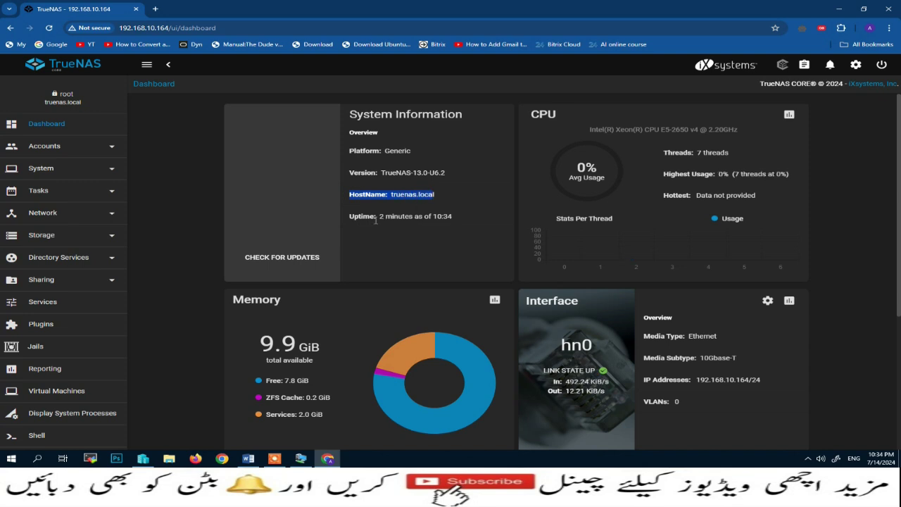
{"action": "left_click_drag", "start_coordinate": [379, 217], "coordinate": [395, 216]}
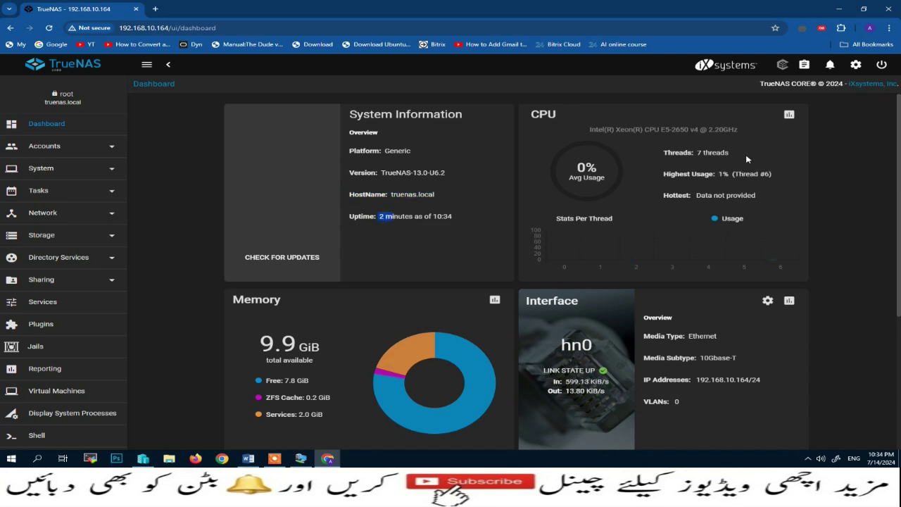
{"action": "left_click_drag", "start_coordinate": [664, 152], "coordinate": [727, 153]}
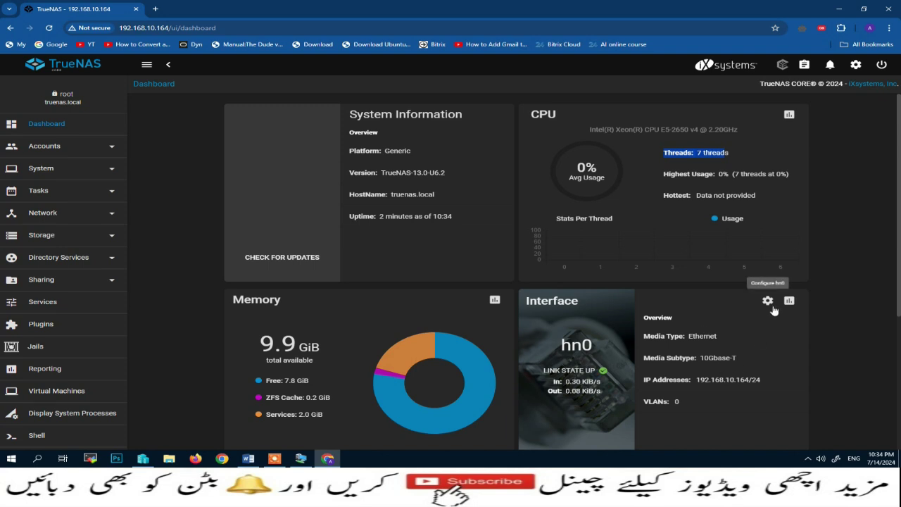
Open the Pool Manager from Storage > Pools, note zero available disks, then minimize Chrome
{"action": "left_click", "coordinate": [111, 238]}
{"action": "left_click", "coordinate": [41, 258]}
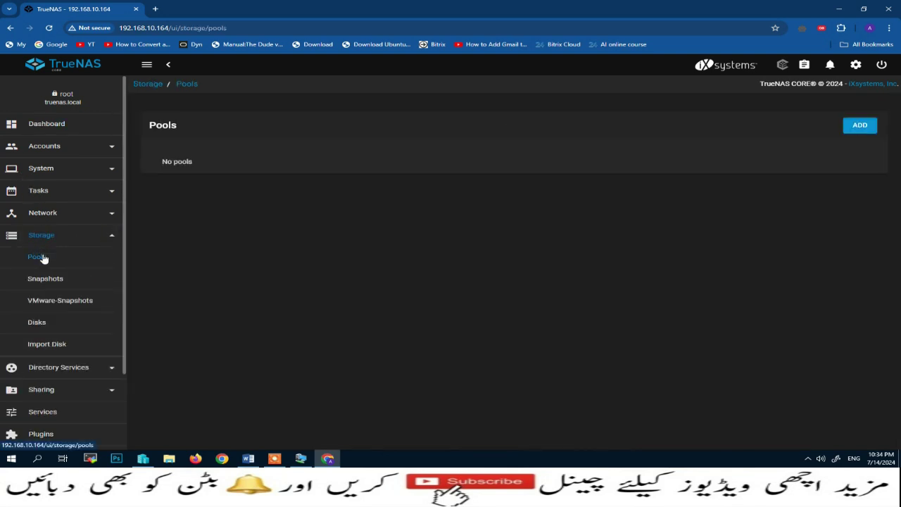
{"action": "left_click", "coordinate": [860, 129]}
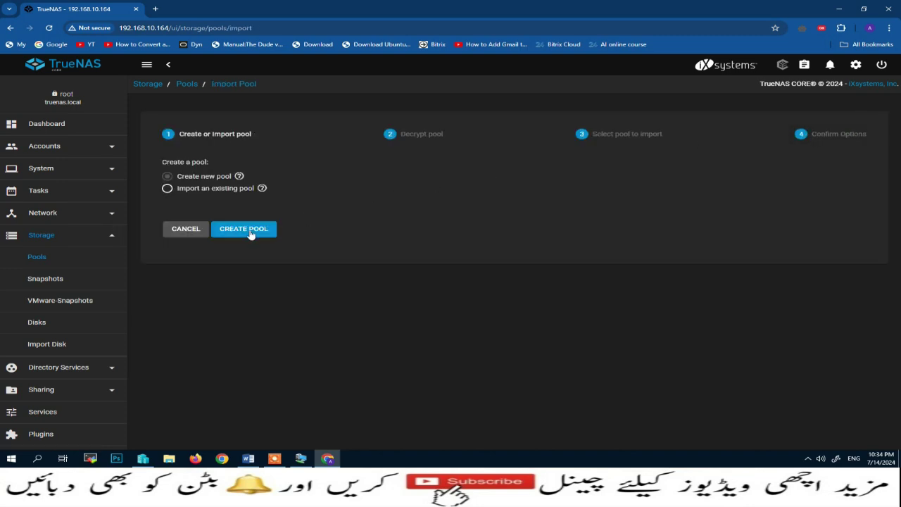
{"action": "left_click", "coordinate": [250, 232]}
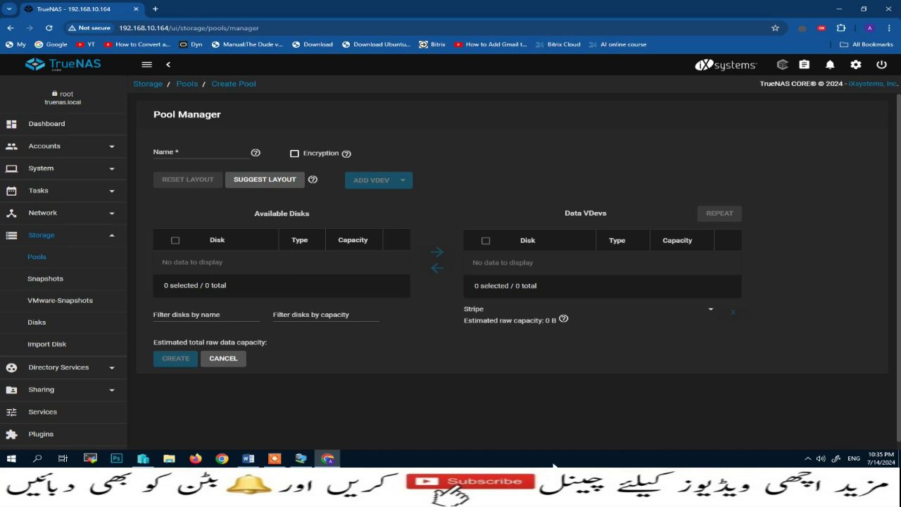
{"action": "left_click", "coordinate": [840, 9]}
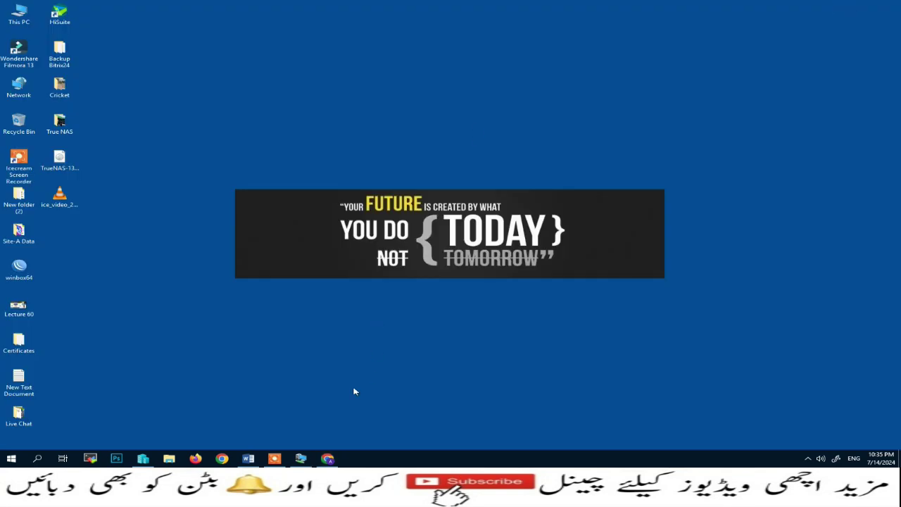
Shut down the TrueNAS virtual machine in Hyper-V Manager
{"action": "left_click", "coordinate": [142, 461]}
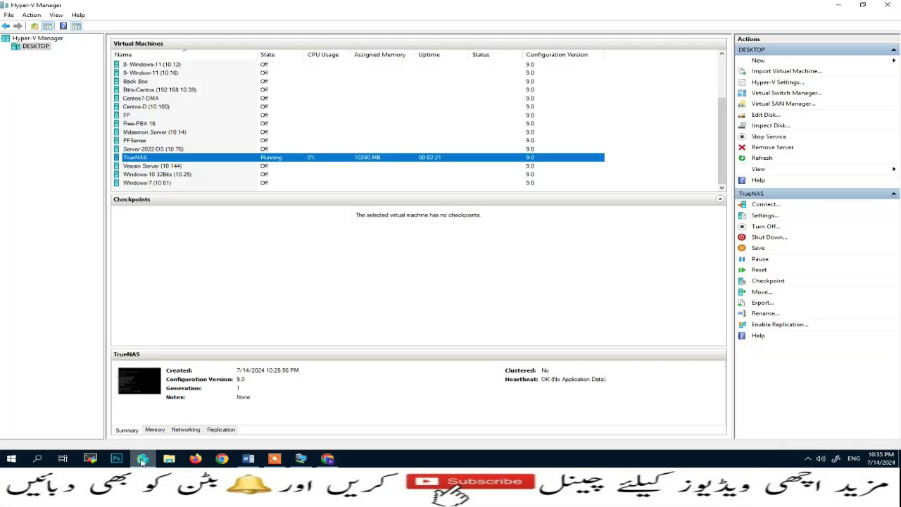
{"action": "right_click", "coordinate": [194, 159]}
{"action": "left_click", "coordinate": [226, 198]}
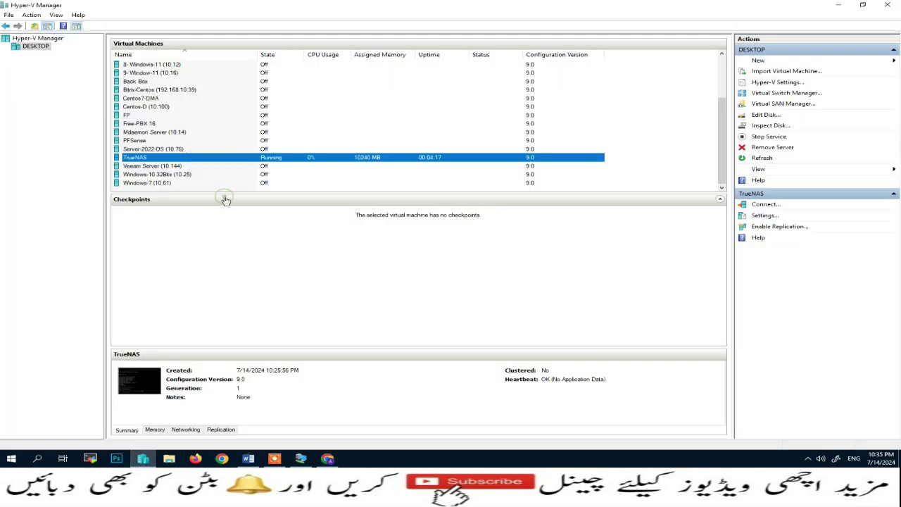
In the TrueNAS VM settings, add a SCSI controller with a hard drive and start a new virtual disk
{"action": "right_click", "coordinate": [239, 157]}
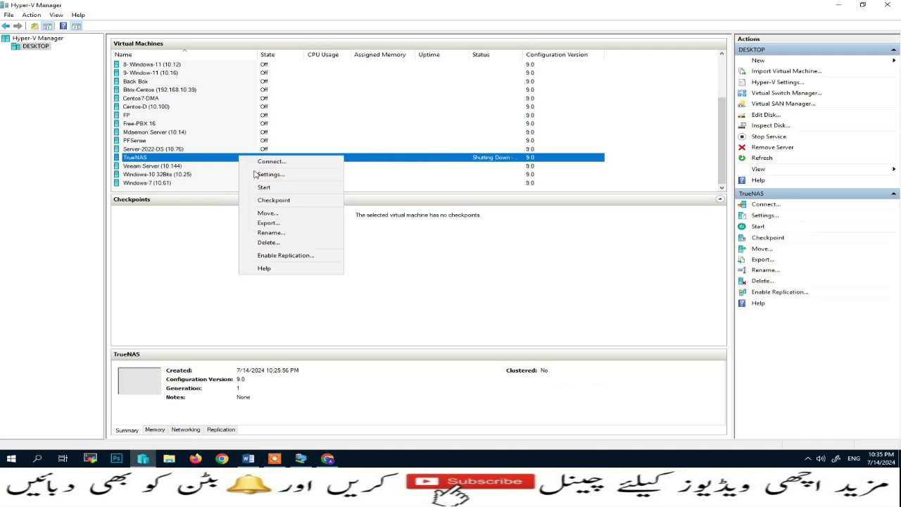
{"action": "left_click", "coordinate": [255, 176]}
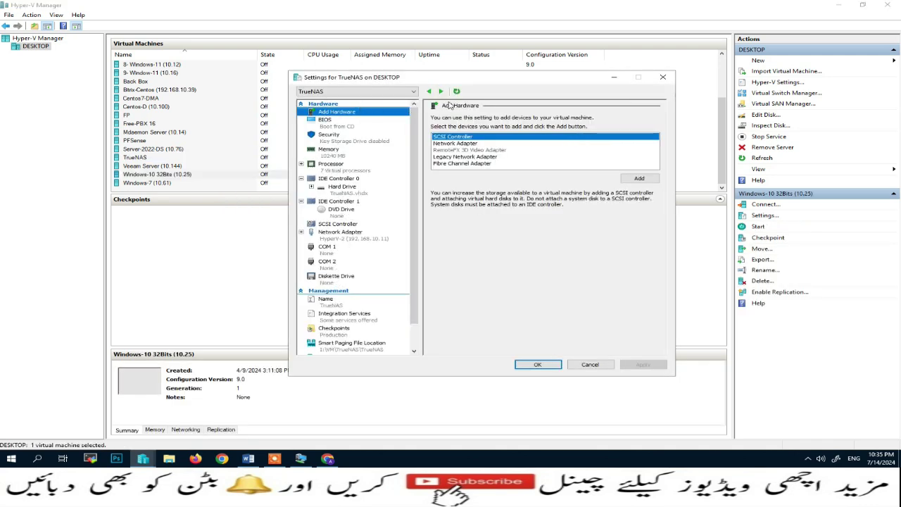
{"action": "left_click_drag", "start_coordinate": [503, 76], "coordinate": [316, 25]}
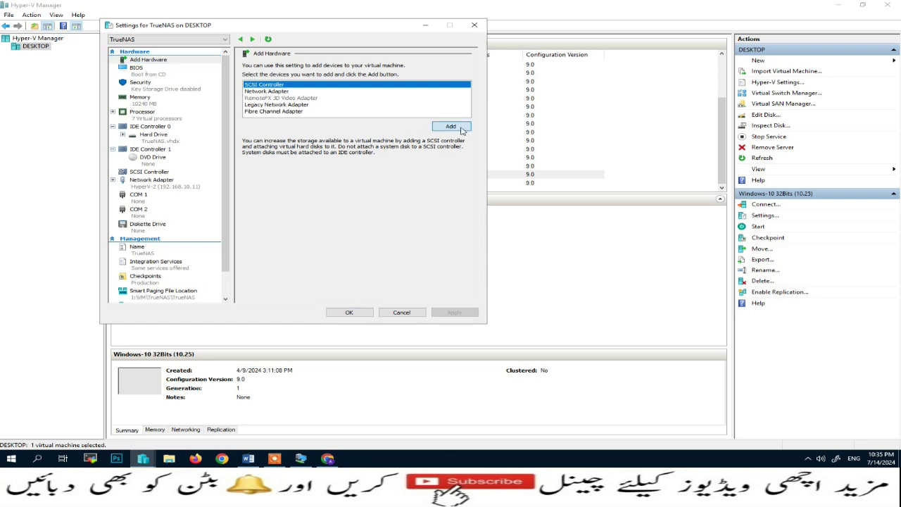
{"action": "left_click", "coordinate": [451, 126]}
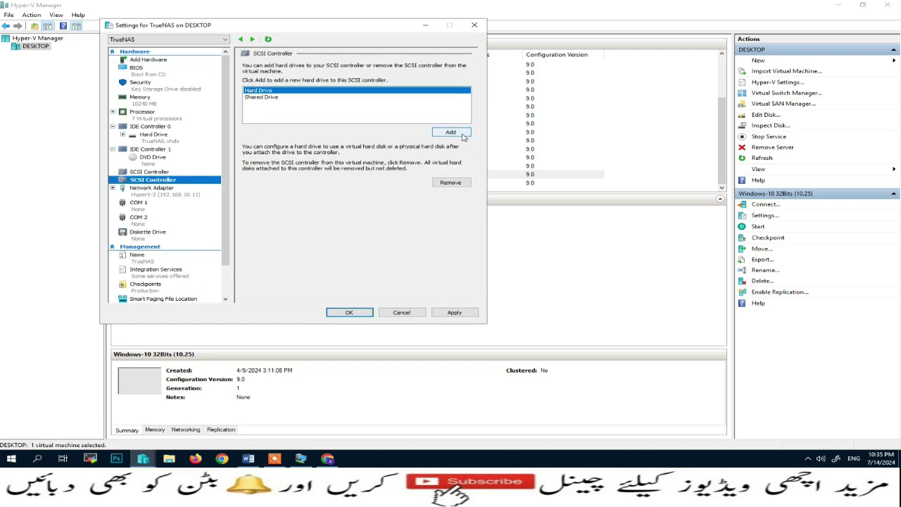
{"action": "left_click", "coordinate": [451, 132]}
{"action": "left_click", "coordinate": [313, 153]}
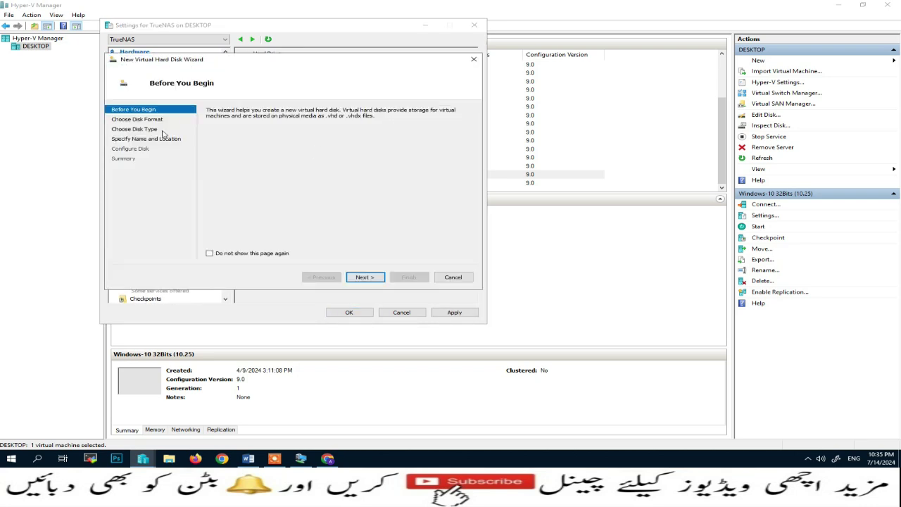
Choose the VHDX format and a fixed-size disk type in the wizard
{"action": "left_click", "coordinate": [365, 278]}
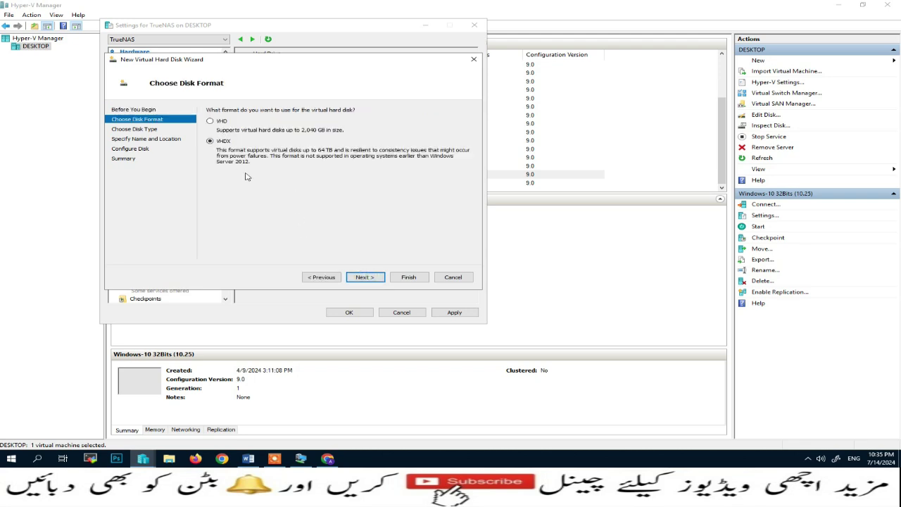
{"action": "left_click", "coordinate": [364, 277]}
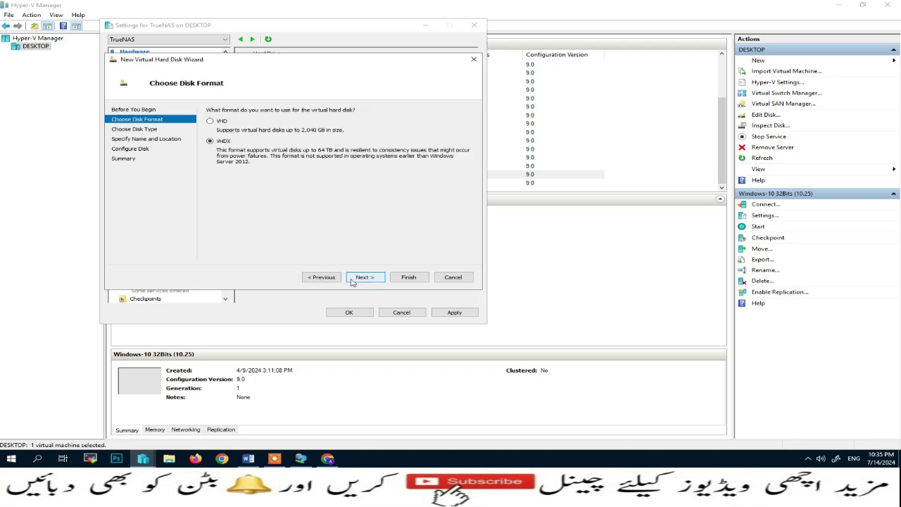
{"action": "left_click", "coordinate": [364, 277]}
{"action": "left_click", "coordinate": [210, 121]}
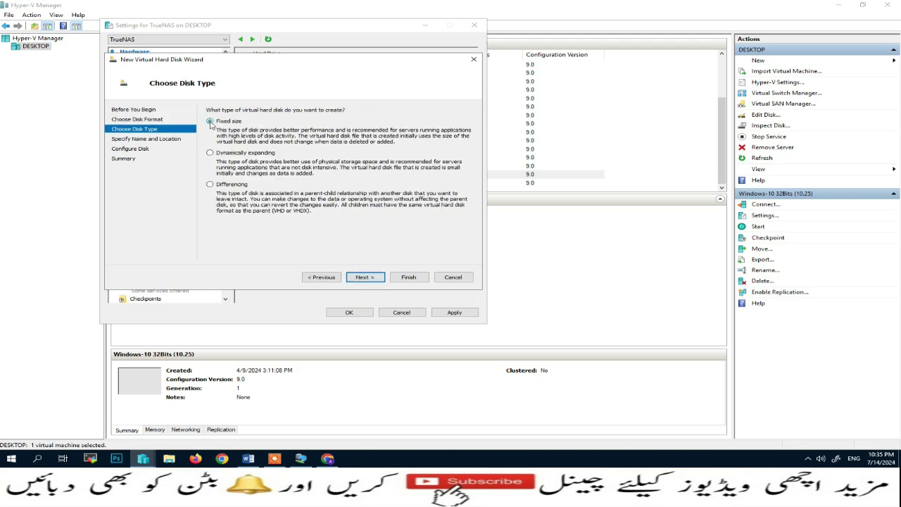
{"action": "left_click", "coordinate": [365, 279]}
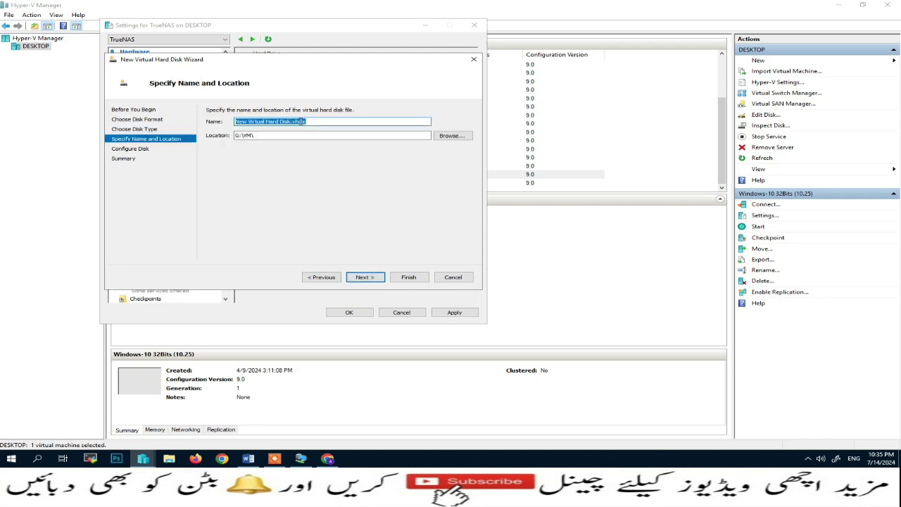
Name the disk D-Drive and store it in I:\VM\TrueNAS
{"action": "left_click", "coordinate": [291, 121]}
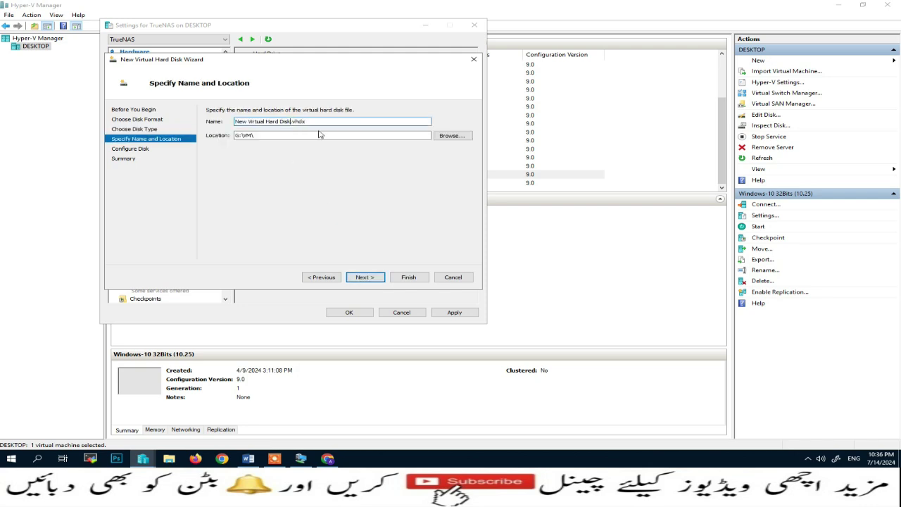
{"action": "key", "text": "BackSpace"}
{"action": "key", "text": "BackSpace"}
{"action": "key", "text": "BackSpace"}
{"action": "key", "text": "BackSpace"}
{"action": "key", "text": "BackSpace"}
{"action": "key", "text": "BackSpace"}
{"action": "key", "text": "BackSpace"}
{"action": "key", "text": "BackSpace"}
{"action": "key", "text": "BackSpace"}
{"action": "key", "text": "BackSpace"}
{"action": "key", "text": "BackSpace"}
{"action": "key", "text": "BackSpace"}
{"action": "key", "text": "BackSpace"}
{"action": "key", "text": "BackSpace"}
{"action": "key", "text": "BackSpace"}
{"action": "key", "text": "BackSpace"}
{"action": "key", "text": "BackSpace"}
{"action": "key", "text": "BackSpace"}
{"action": "key", "text": "BackSpace"}
{"action": "key", "text": "BackSpace"}
{"action": "type", "text": "D-Drive"}
{"action": "left_click", "coordinate": [453, 136]}
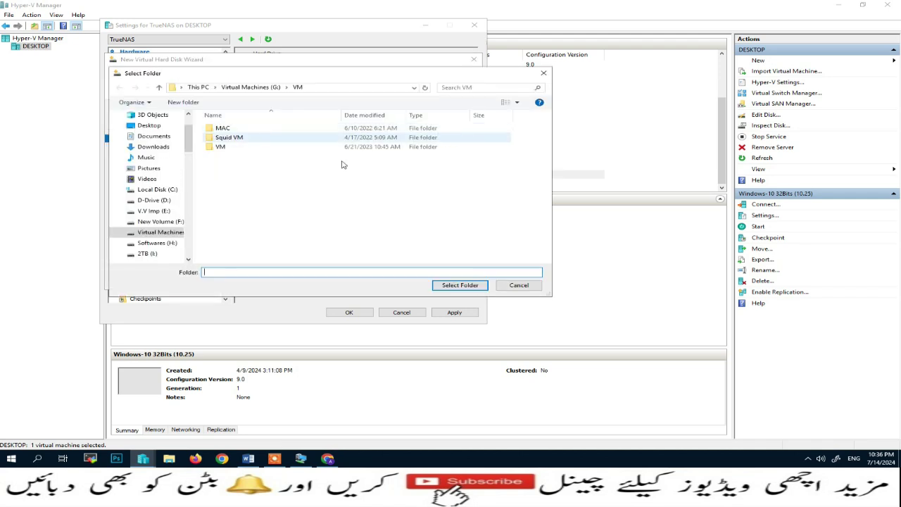
{"action": "left_click", "coordinate": [158, 258]}
{"action": "left_click", "coordinate": [232, 193]}
{"action": "left_click", "coordinate": [228, 202]}
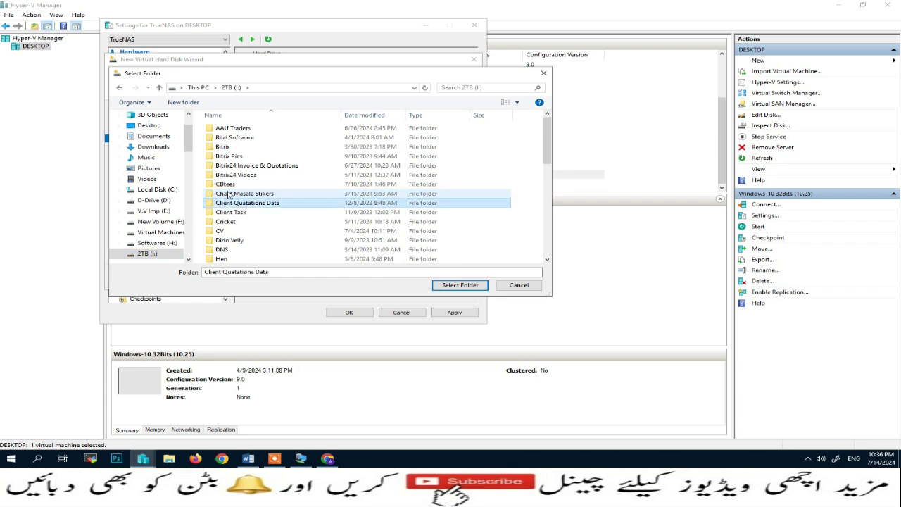
{"action": "left_click", "coordinate": [231, 231]}
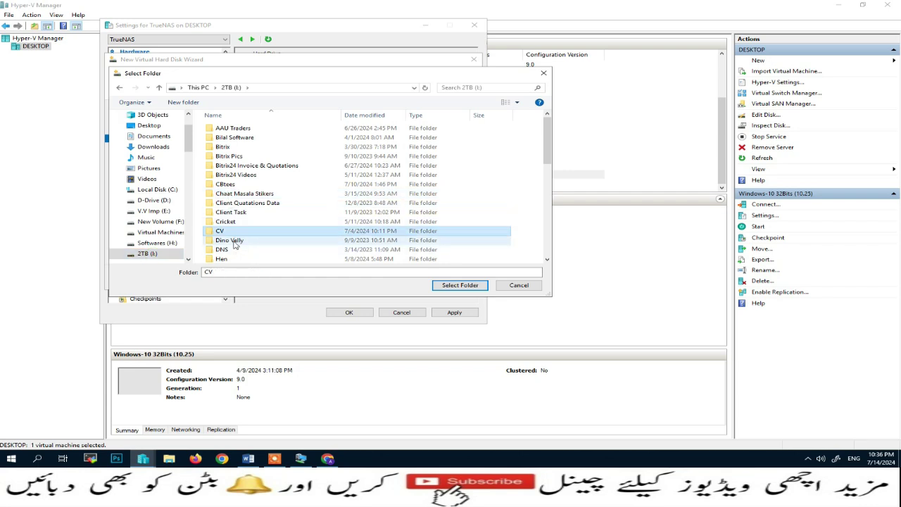
{"action": "scroll", "coordinate": [235, 244], "scroll_direction": "down", "scroll_amount": 5}
{"action": "left_click", "coordinate": [231, 203]}
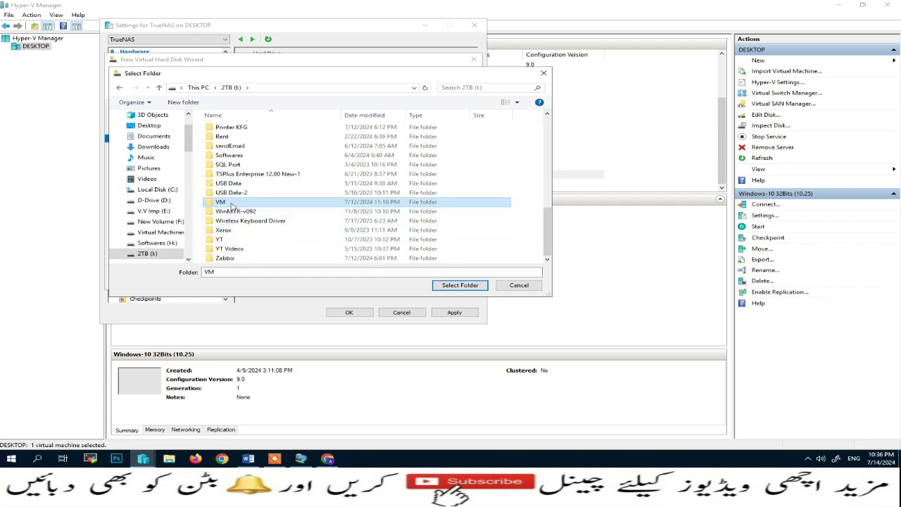
{"action": "double_click", "coordinate": [231, 202]}
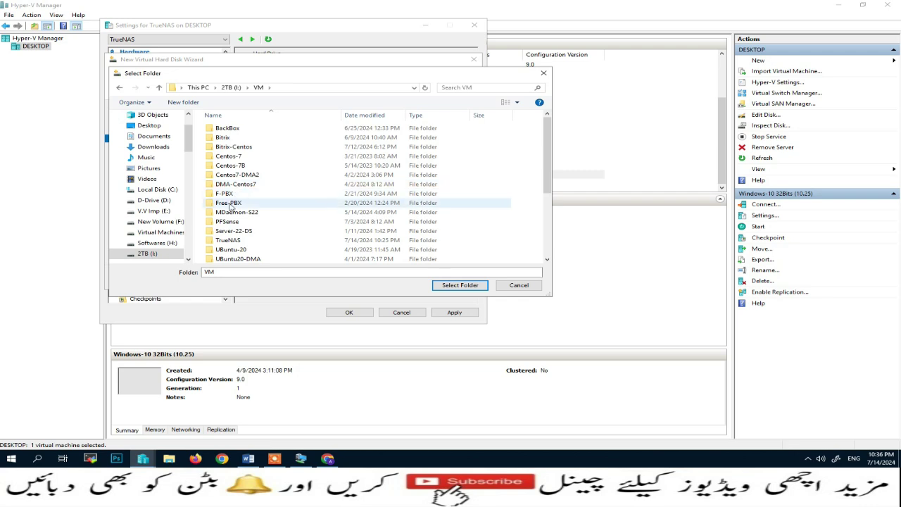
{"action": "left_click", "coordinate": [228, 241]}
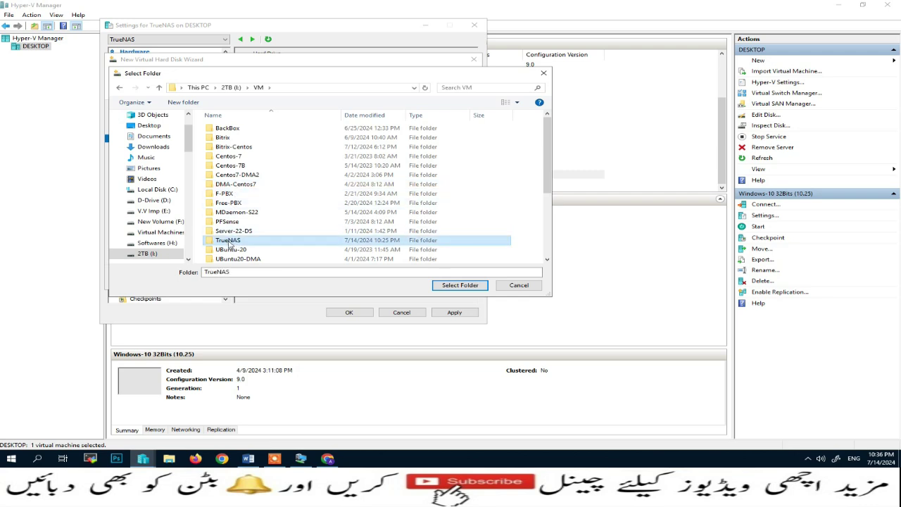
{"action": "double_click", "coordinate": [229, 242]}
{"action": "left_click", "coordinate": [460, 285]}
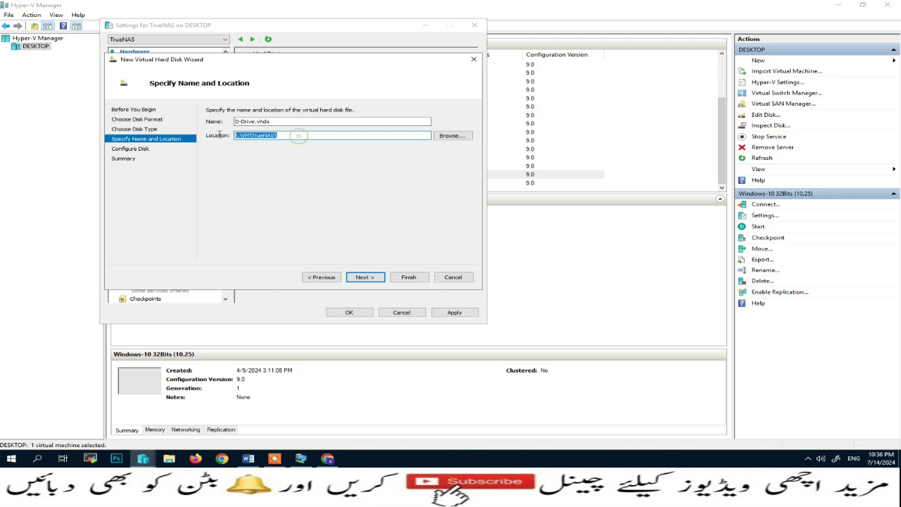
Set the disk size to 10 GB, create the disk, and apply it to the VM
{"action": "left_click", "coordinate": [366, 278]}
{"action": "left_click", "coordinate": [321, 277]}
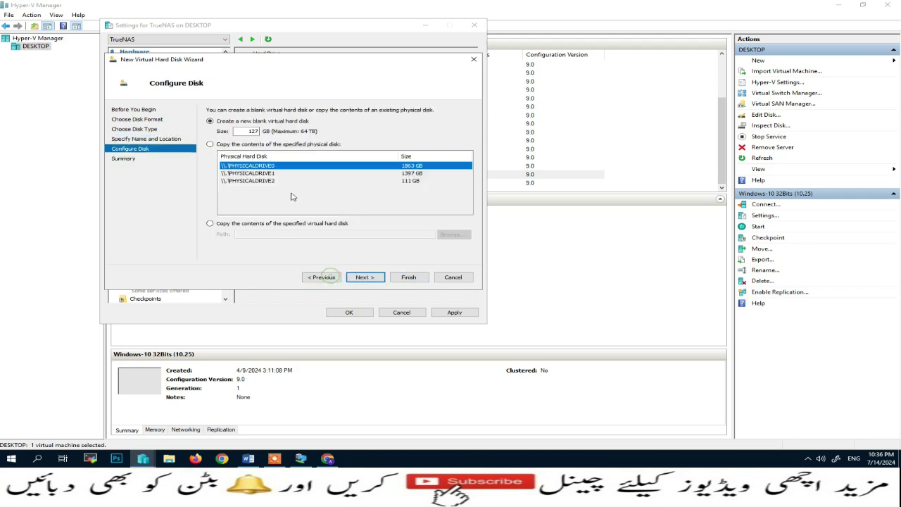
{"action": "double_click", "coordinate": [245, 131]}
{"action": "type", "text": "10"}
{"action": "left_click", "coordinate": [366, 278]}
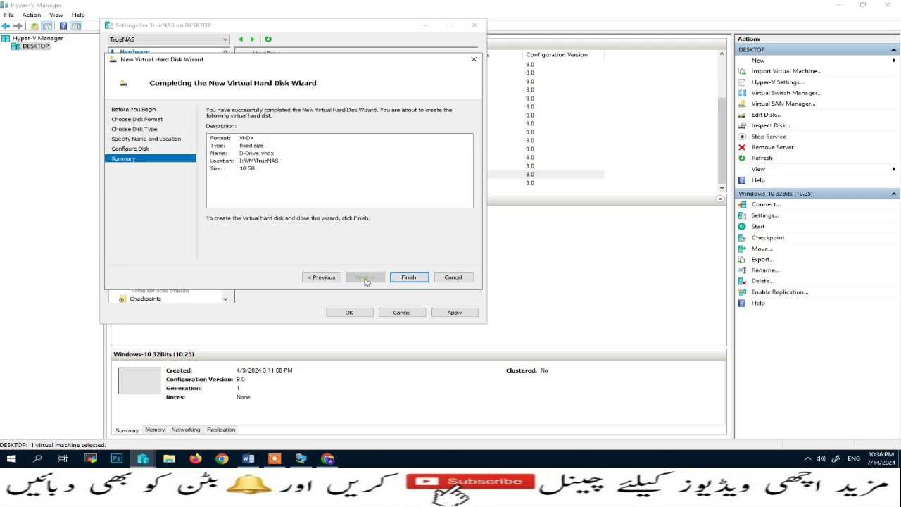
{"action": "left_click", "coordinate": [412, 277]}
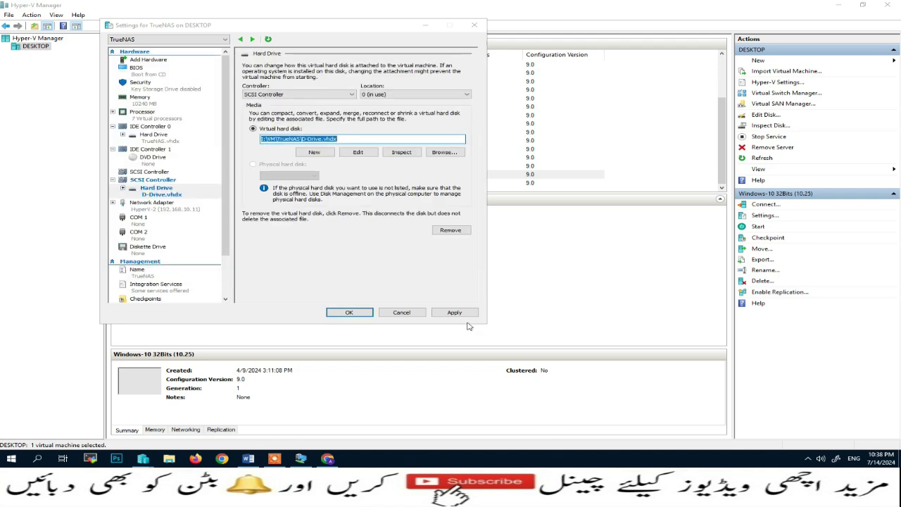
{"action": "left_click", "coordinate": [455, 313]}
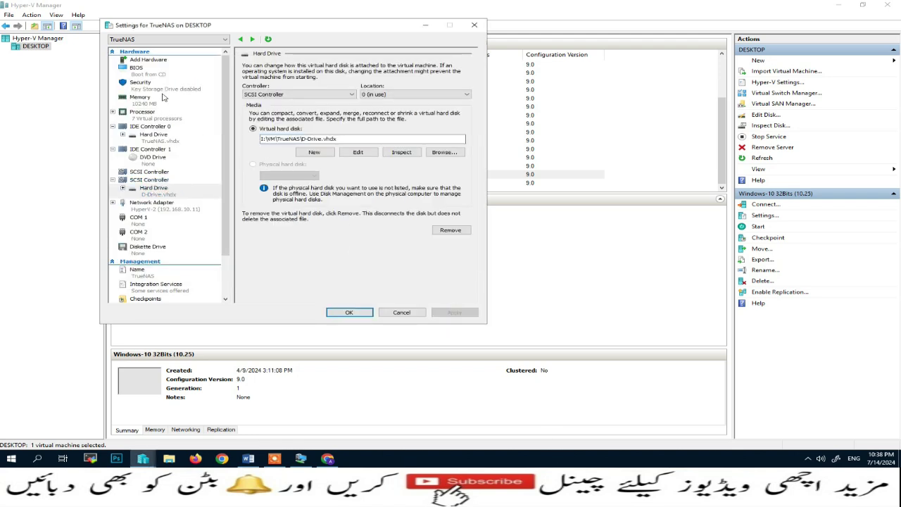
Add a second SCSI controller with a hard drive and start a new VHDX disk
{"action": "left_click", "coordinate": [158, 62]}
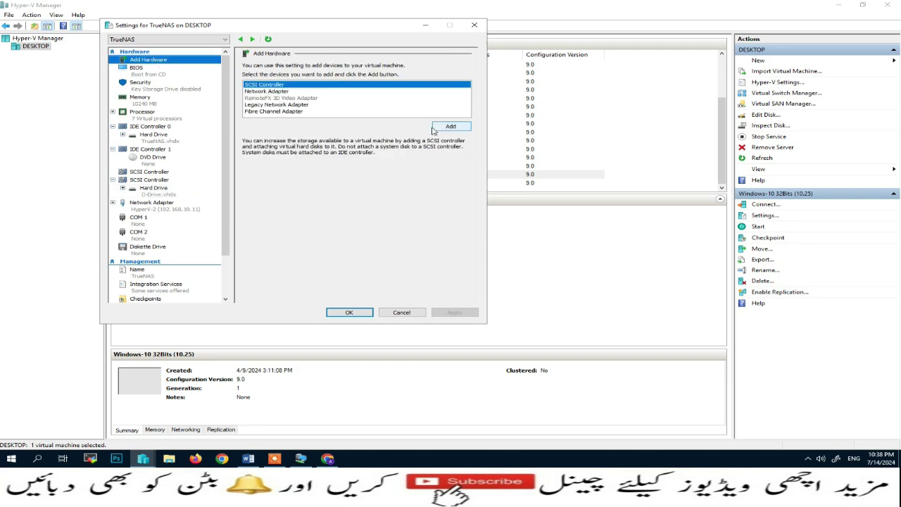
{"action": "left_click", "coordinate": [450, 126]}
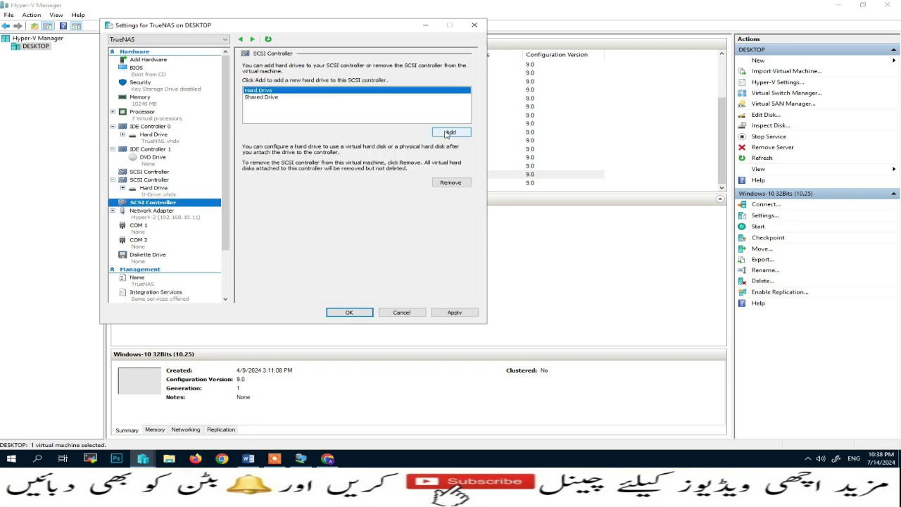
{"action": "left_click", "coordinate": [446, 131]}
{"action": "left_click", "coordinate": [308, 152]}
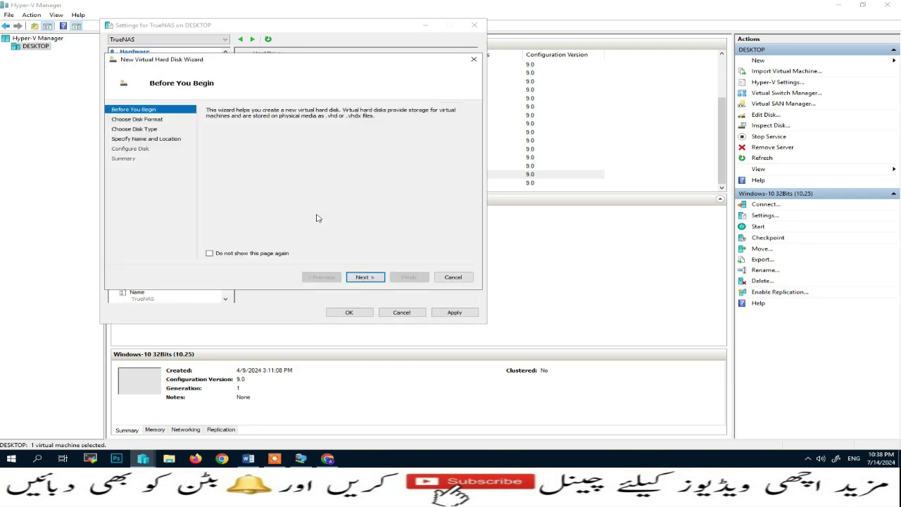
{"action": "left_click", "coordinate": [361, 278]}
{"action": "left_click", "coordinate": [375, 281]}
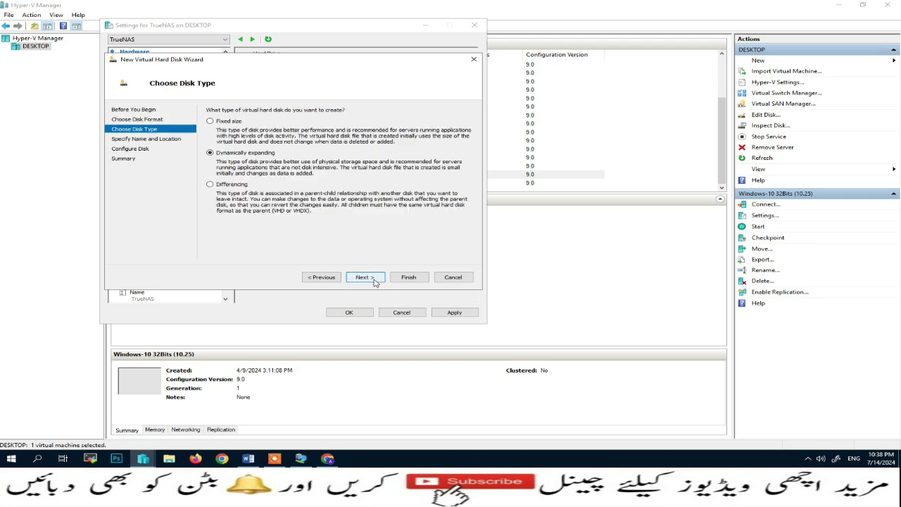
{"action": "left_click", "coordinate": [373, 279]}
Create the E-Drive disk in I:\VM\TrueNAS\ and apply it to the VM
{"action": "left_click", "coordinate": [292, 122]}
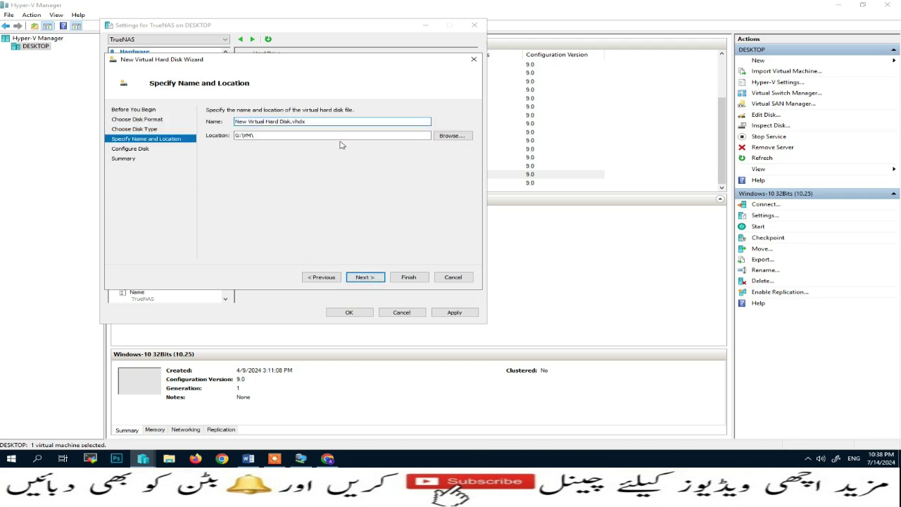
{"action": "key", "text": "BackSpace"}
{"action": "key", "text": "BackSpace"}
{"action": "key", "text": "BackSpace"}
{"action": "key", "text": "BackSpace"}
{"action": "key", "text": "BackSpace"}
{"action": "key", "text": "BackSpace"}
{"action": "key", "text": "BackSpace"}
{"action": "key", "text": "BackSpace"}
{"action": "key", "text": "BackSpace"}
{"action": "key", "text": "BackSpace"}
{"action": "key", "text": "BackSpace"}
{"action": "key", "text": "BackSpace"}
{"action": "key", "text": "BackSpace"}
{"action": "key", "text": "BackSpace"}
{"action": "key", "text": "BackSpace"}
{"action": "key", "text": "BackSpace"}
{"action": "key", "text": "BackSpace"}
{"action": "key", "text": "BackSpace"}
{"action": "key", "text": "BackSpace"}
{"action": "key", "text": "BackSpace"}
{"action": "type", "text": "E-Drive"}
{"action": "key", "text": "Tab"}
{"action": "type", "text": "I:\\VM\\TrueNAS\\"}
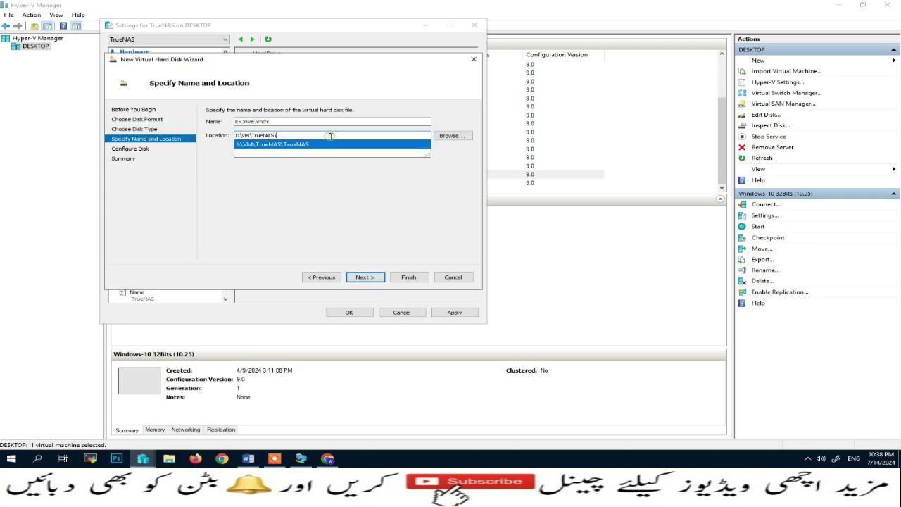
{"action": "left_click", "coordinate": [365, 277]}
{"action": "double_click", "coordinate": [245, 131]}
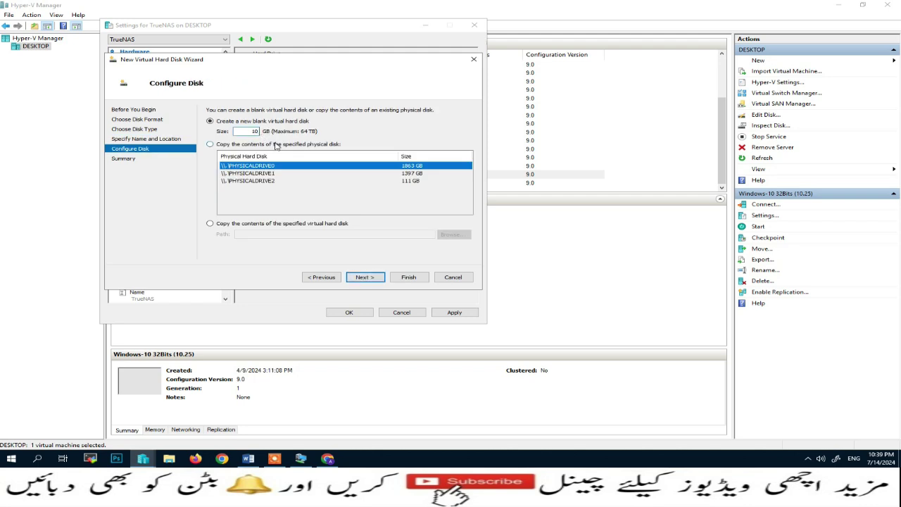
{"action": "left_click", "coordinate": [356, 276]}
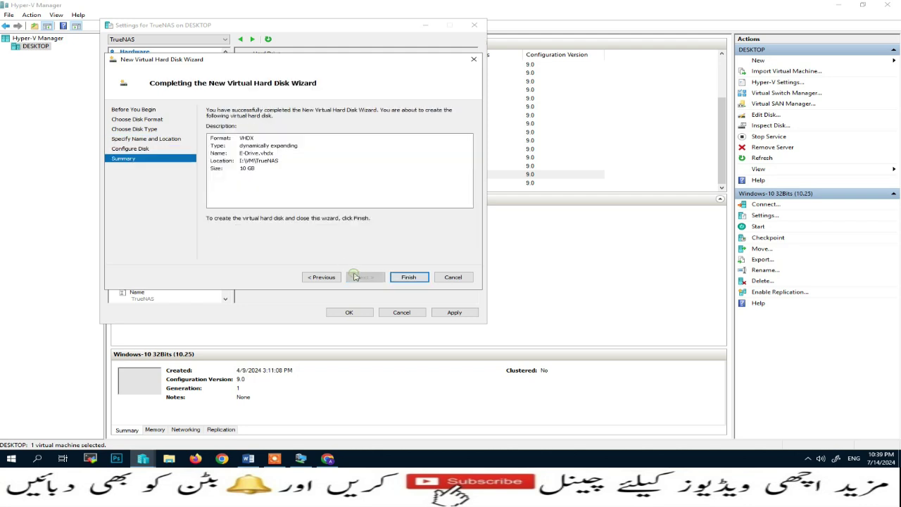
{"action": "left_click", "coordinate": [397, 277]}
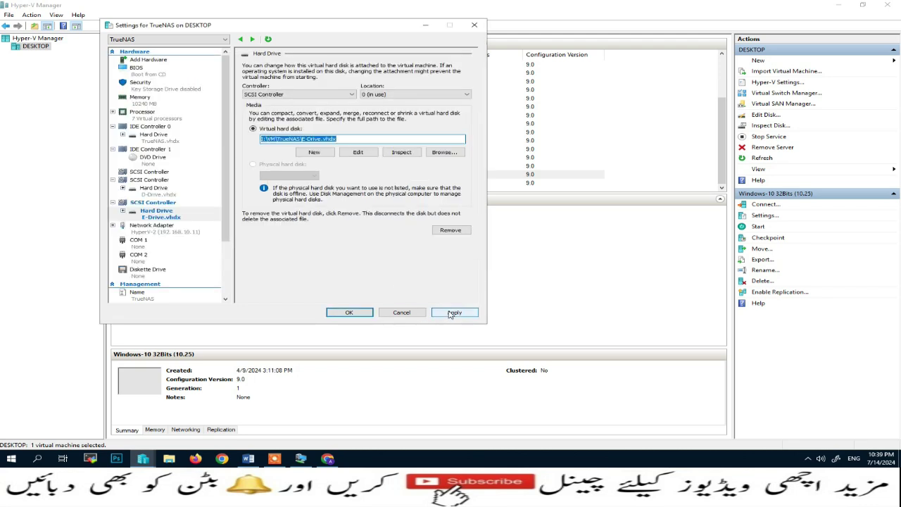
{"action": "left_click", "coordinate": [454, 312]}
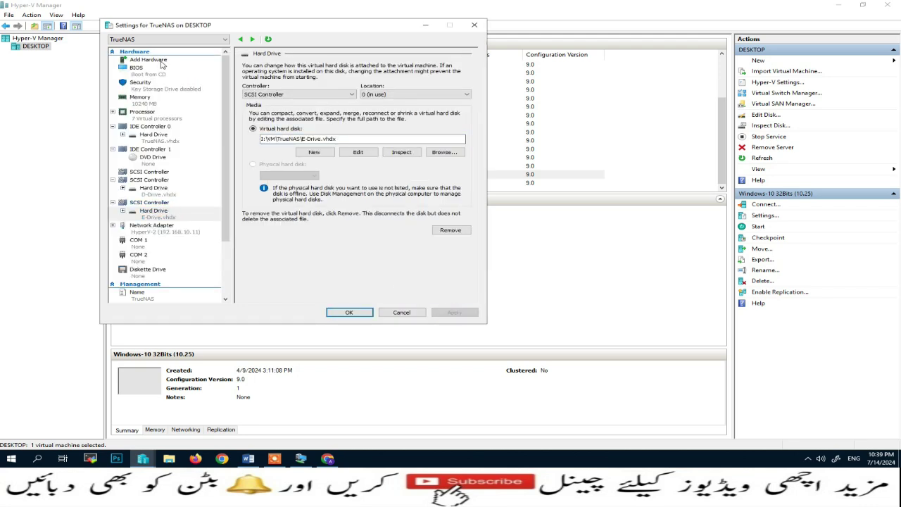
Add a third SCSI controller with a hard drive and start another new VHDX disk
{"action": "left_click", "coordinate": [161, 62]}
{"action": "left_click", "coordinate": [450, 130]}
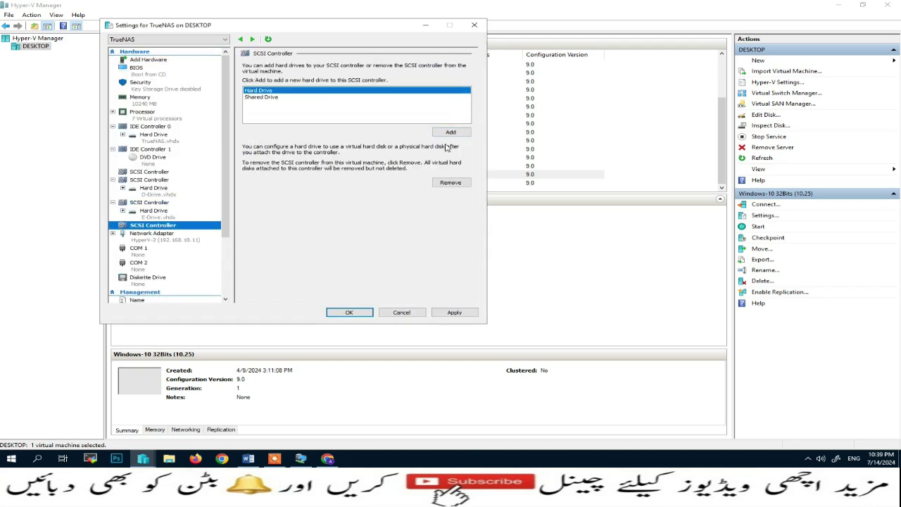
{"action": "left_click", "coordinate": [450, 131]}
{"action": "left_click", "coordinate": [310, 148]}
{"action": "left_click", "coordinate": [361, 277]}
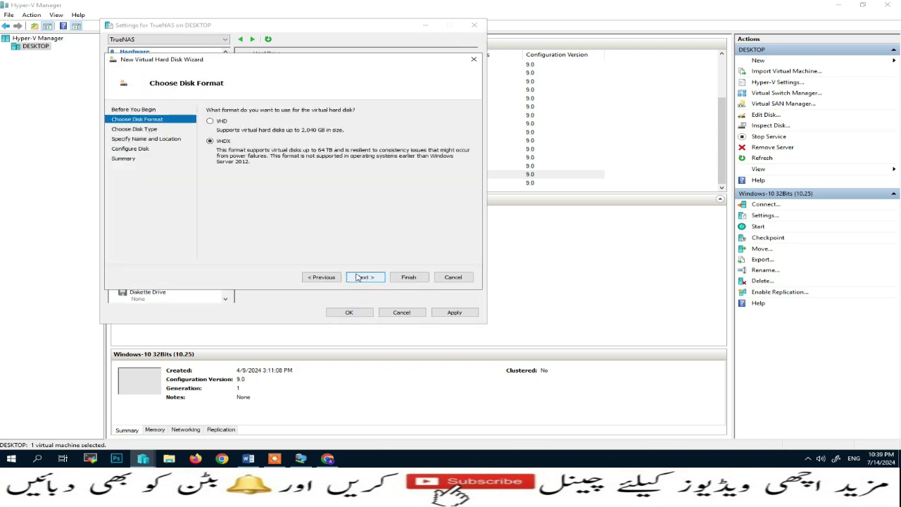
{"action": "left_click", "coordinate": [360, 277]}
{"action": "left_click", "coordinate": [360, 278]}
Create the 10 GB F-Drive disk in the TrueNAS folder and apply it to the VM
{"action": "key", "text": "BackSpace"}
{"action": "key", "text": "BackSpace"}
{"action": "key", "text": "BackSpace"}
{"action": "key", "text": "BackSpace"}
{"action": "key", "text": "BackSpace"}
{"action": "key", "text": "BackSpace"}
{"action": "key", "text": "BackSpace"}
{"action": "key", "text": "BackSpace"}
{"action": "key", "text": "BackSpace"}
{"action": "key", "text": "BackSpace"}
{"action": "key", "text": "BackSpace"}
{"action": "key", "text": "BackSpace"}
{"action": "key", "text": "BackSpace"}
{"action": "key", "text": "BackSpace"}
{"action": "key", "text": "BackSpace"}
{"action": "key", "text": "BackSpace"}
{"action": "key", "text": "BackSpace"}
{"action": "key", "text": "BackSpace"}
{"action": "key", "text": "BackSpace"}
{"action": "key", "text": "BackSpace"}
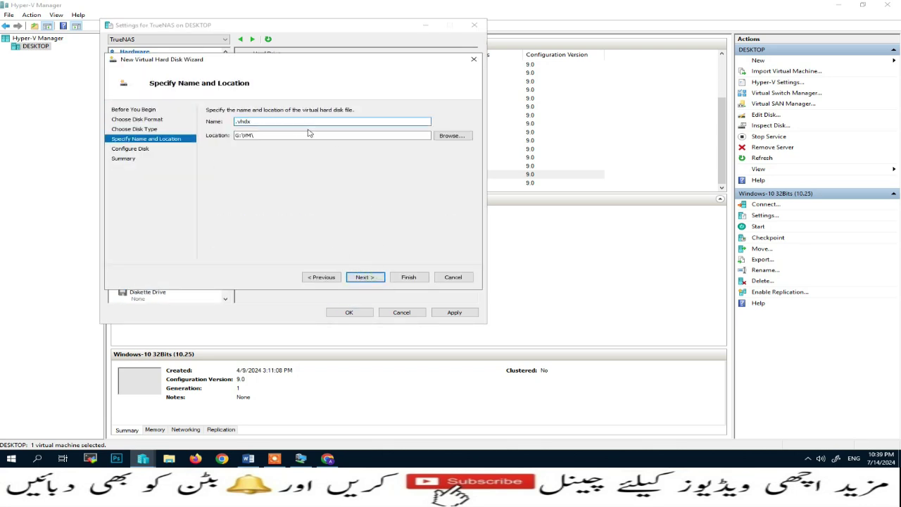
{"action": "type", "text": "TrueNAS"}
{"action": "left_click", "coordinate": [310, 136]}
{"action": "type", "text": "TrueNAS\\"}
{"action": "left_click", "coordinate": [361, 277]}
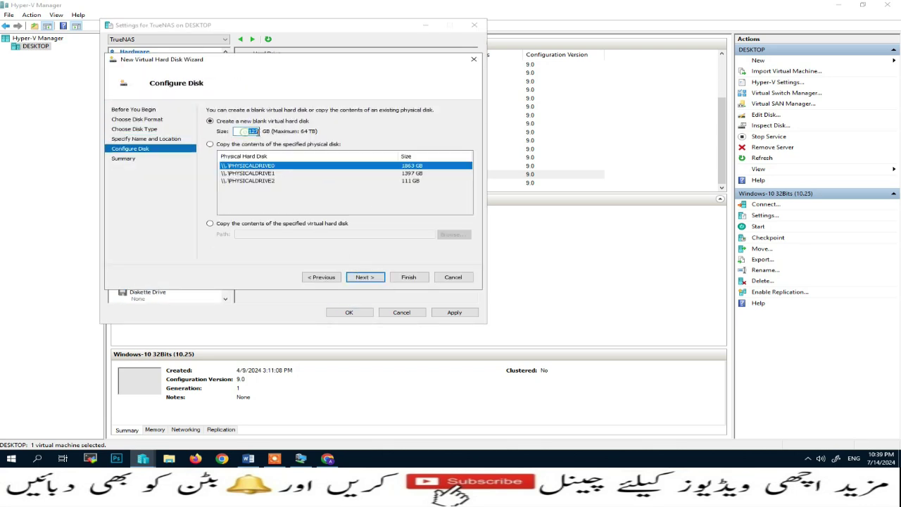
{"action": "type", "text": "10"}
{"action": "left_click", "coordinate": [364, 276]}
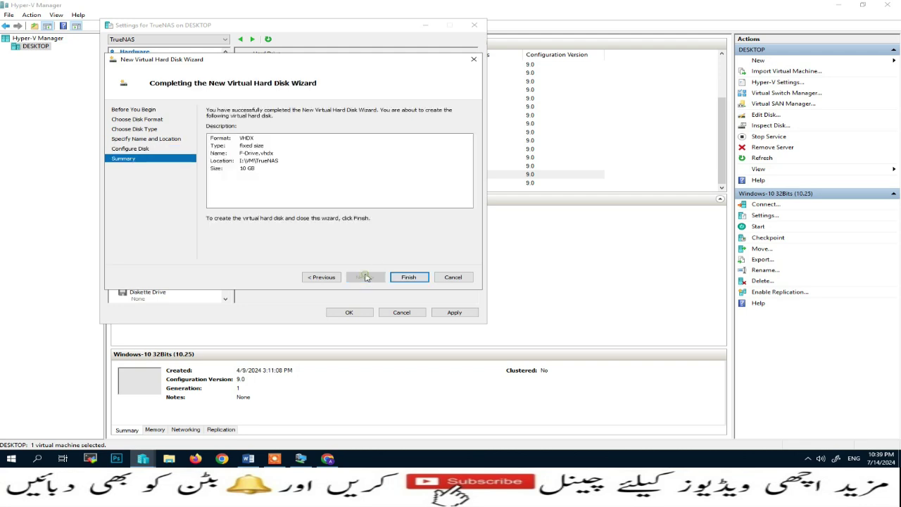
{"action": "left_click", "coordinate": [406, 279]}
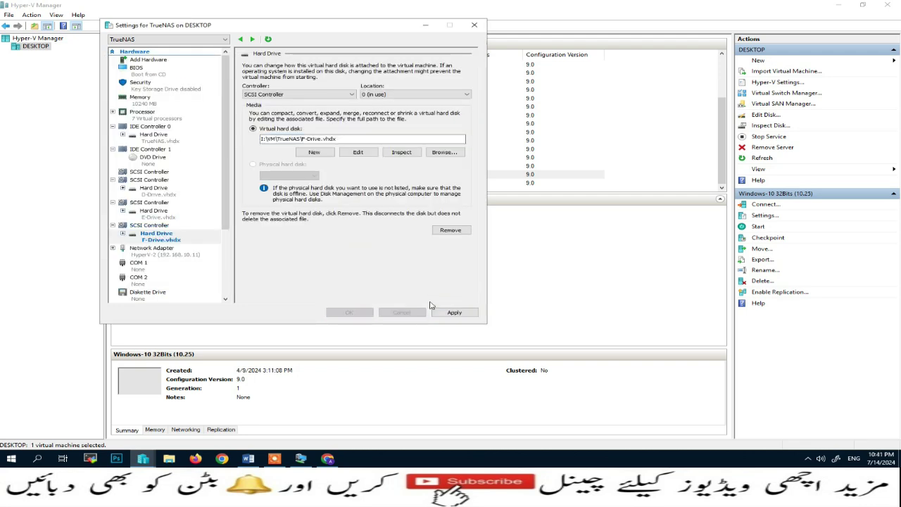
{"action": "left_click", "coordinate": [435, 311]}
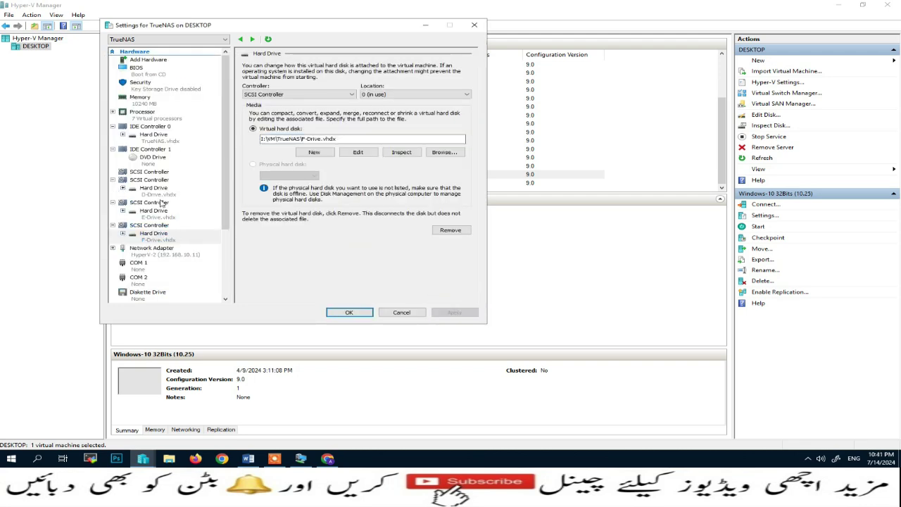
Check the D-Drive, E-Drive and F-Drive hard drive entries in the VM settings
{"action": "left_click", "coordinate": [159, 193]}
{"action": "left_click", "coordinate": [159, 218]}
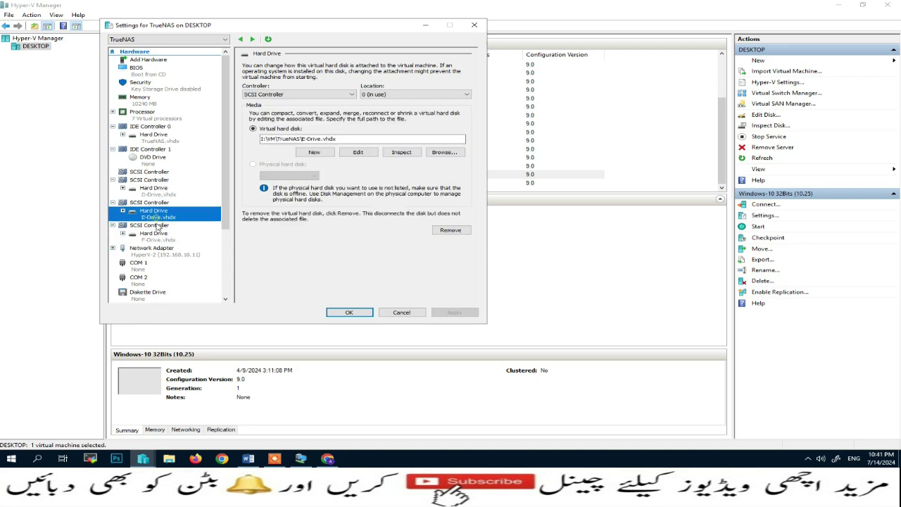
{"action": "left_click", "coordinate": [154, 235]}
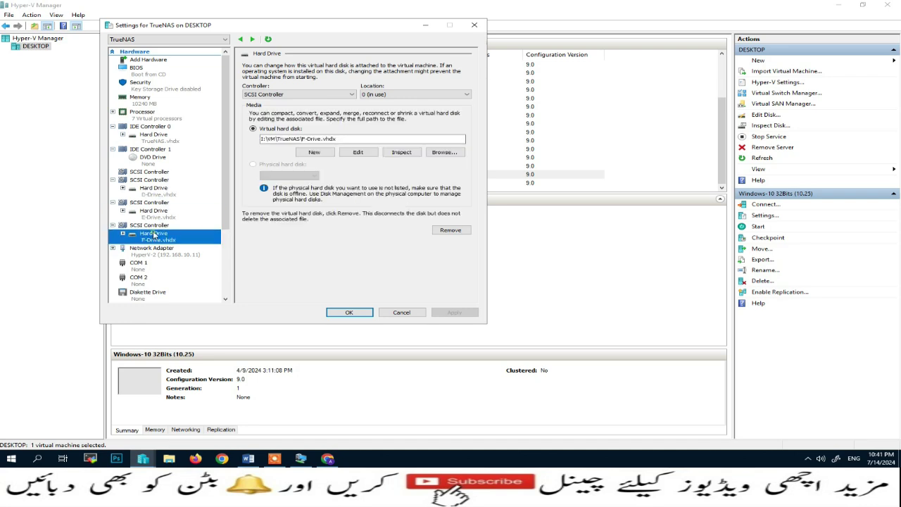
Save the disk settings, start the TrueNAS VM, connect to its console, then return to Chrome
{"action": "left_click", "coordinate": [349, 312]}
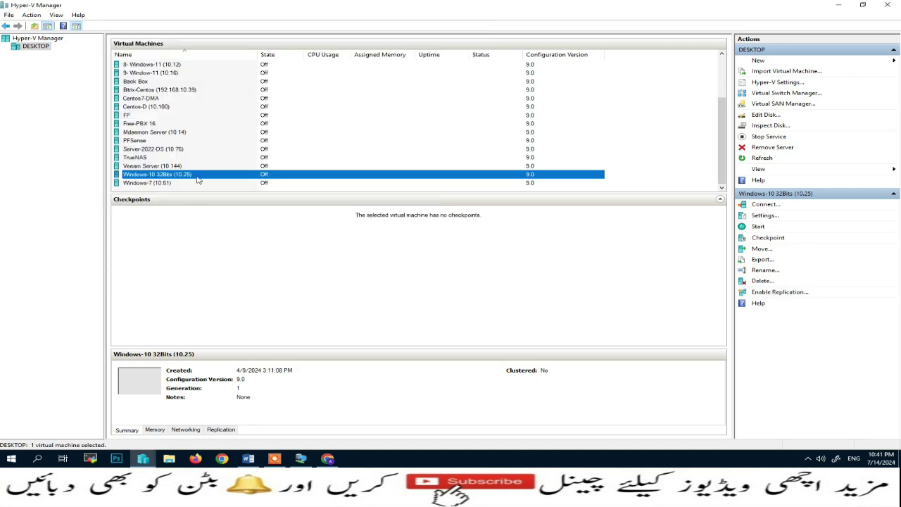
{"action": "left_click", "coordinate": [150, 159]}
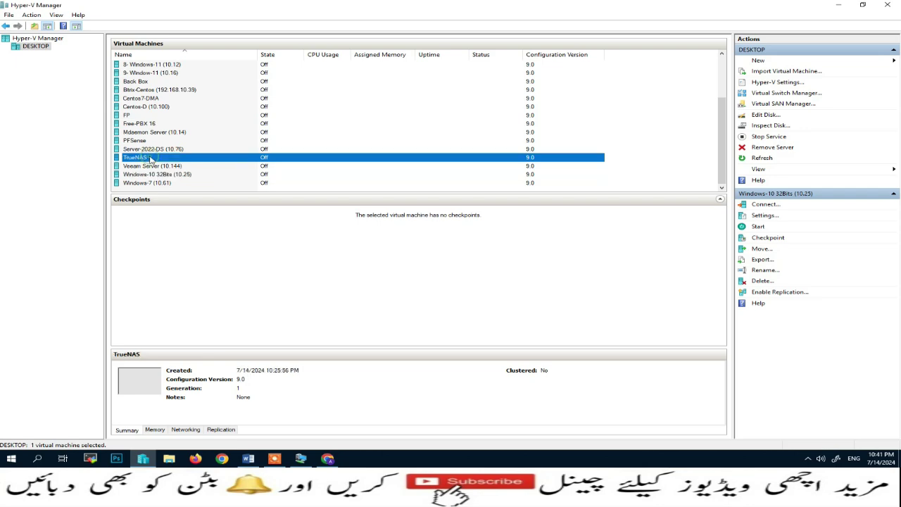
{"action": "right_click", "coordinate": [154, 158]}
{"action": "left_click", "coordinate": [204, 189]}
{"action": "right_click", "coordinate": [201, 158]}
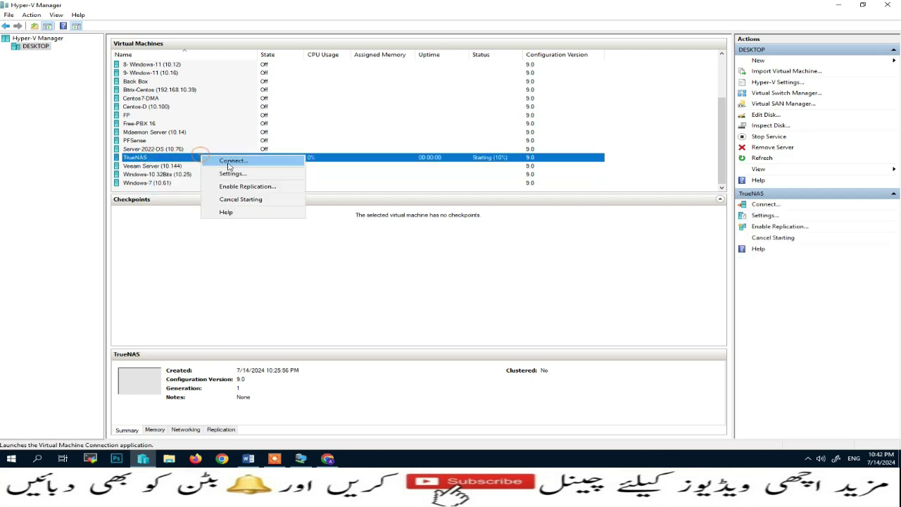
{"action": "left_click", "coordinate": [234, 159]}
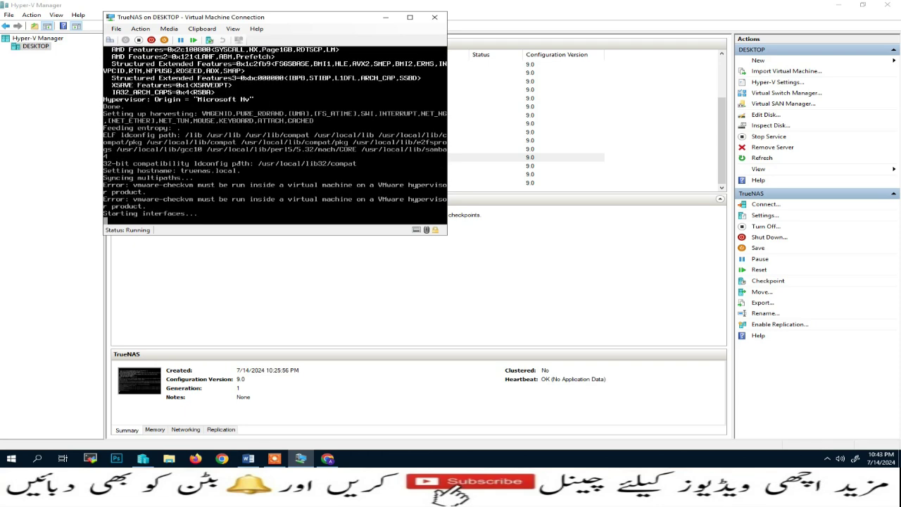
{"action": "left_click", "coordinate": [327, 458]}
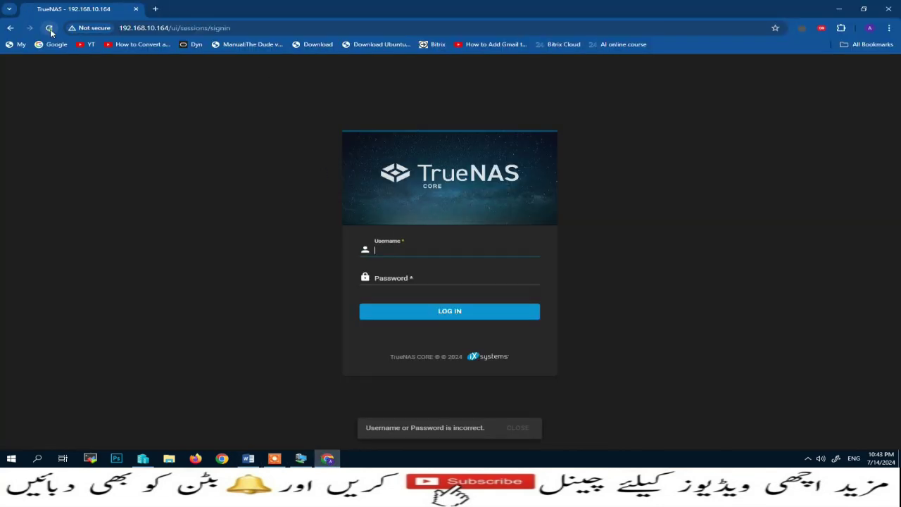
Sign in to the TrueNAS web interface with the account password
{"action": "left_click", "coordinate": [419, 250]}
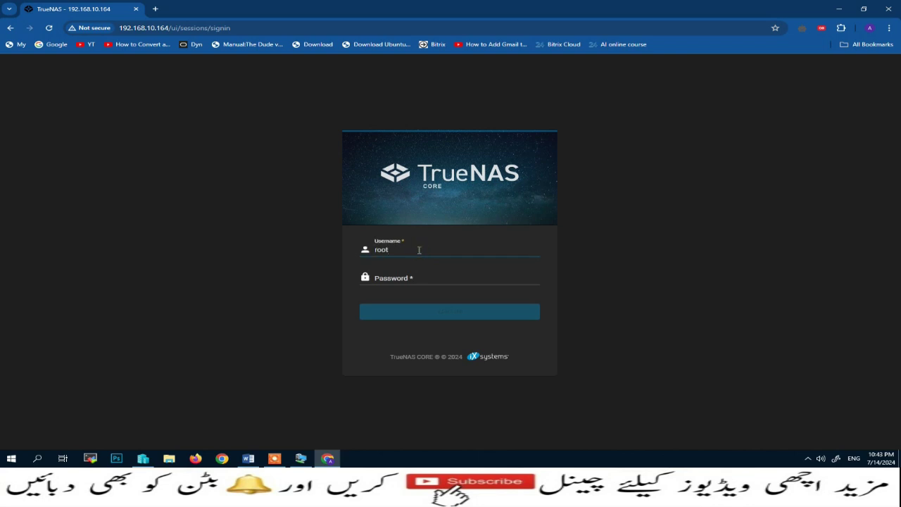
{"action": "key", "text": "Tab"}
{"action": "type", "text": "a"}
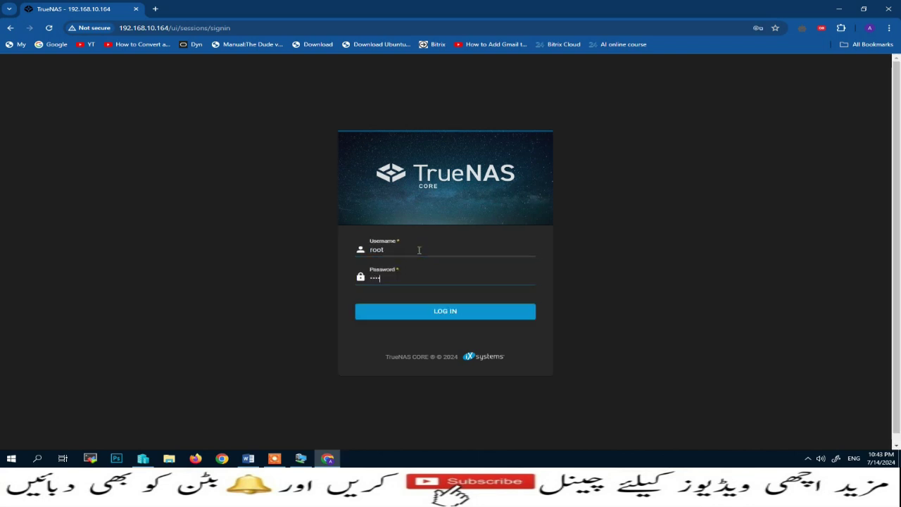
{"action": "key", "text": "Return"}
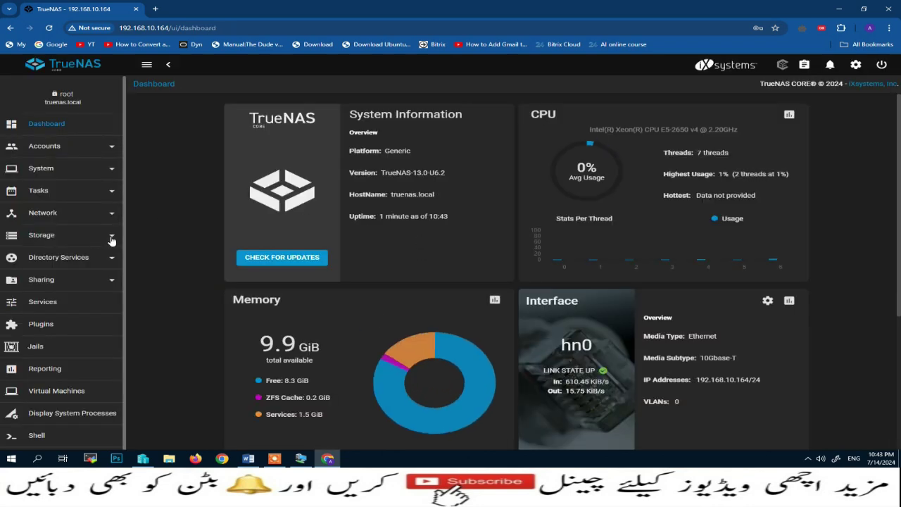
Open the Pool Manager for a new pool, now listing disks da1, da2 and da3
{"action": "left_click", "coordinate": [112, 241]}
{"action": "left_click", "coordinate": [43, 258]}
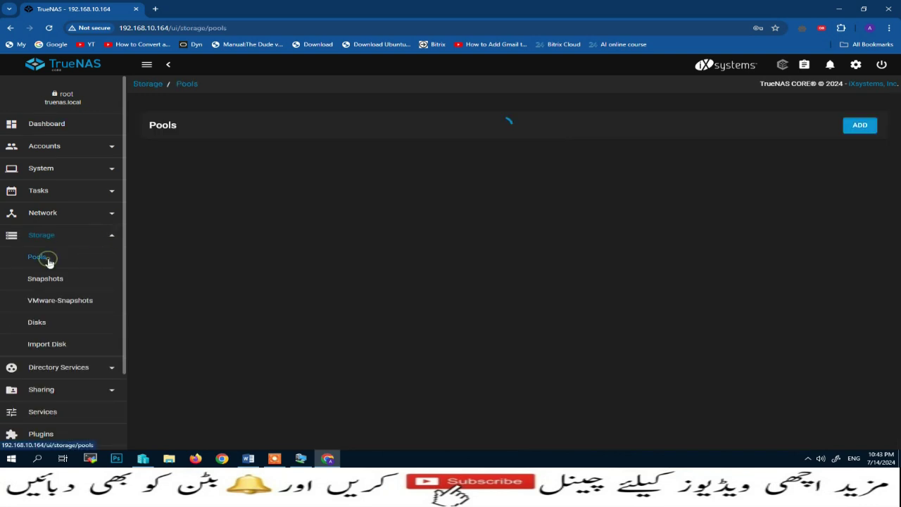
{"action": "left_click", "coordinate": [863, 128]}
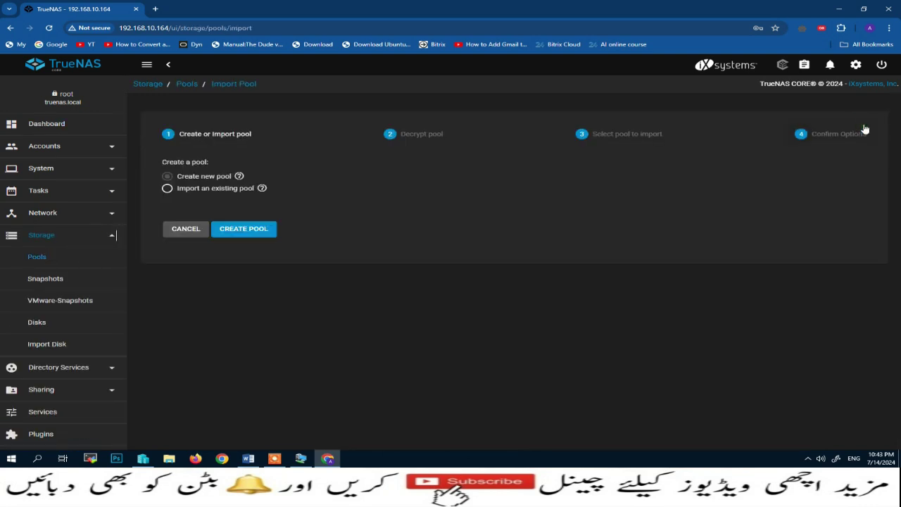
{"action": "left_click", "coordinate": [255, 230]}
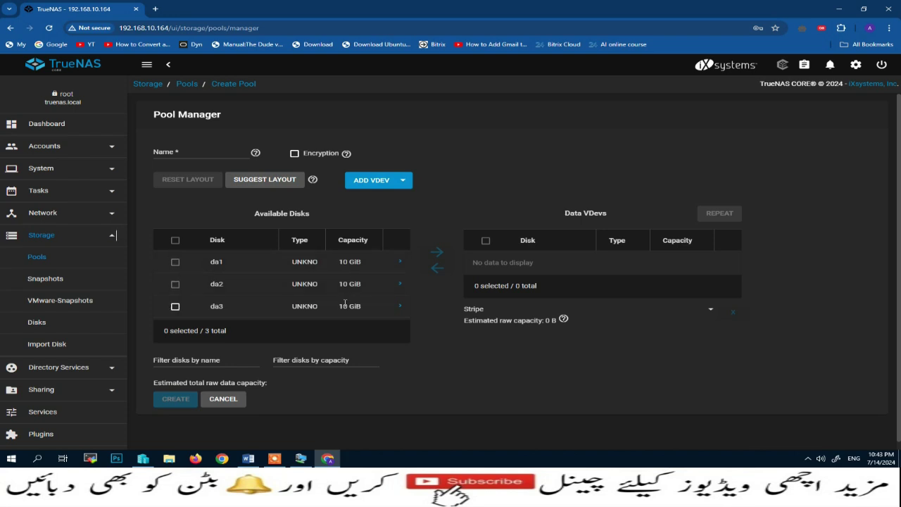
Move disks da1, da2 and da3 into the data vdev and name the pool Large-Data
{"action": "left_click", "coordinate": [175, 240]}
{"action": "left_click", "coordinate": [436, 253]}
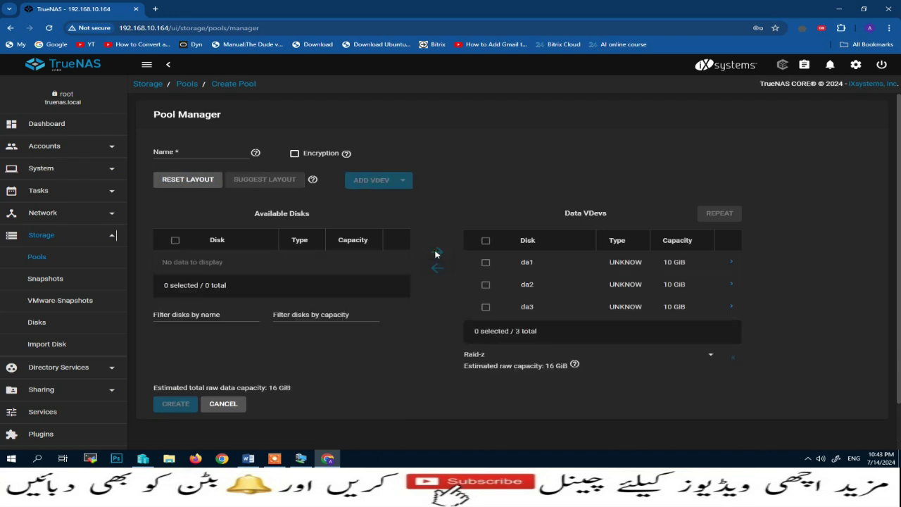
{"action": "left_click", "coordinate": [194, 152]}
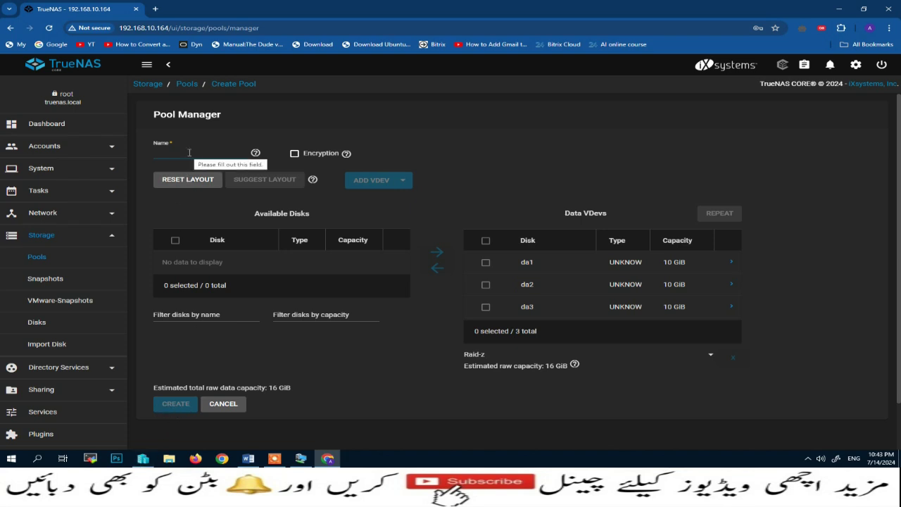
{"action": "type", "text": "4"}
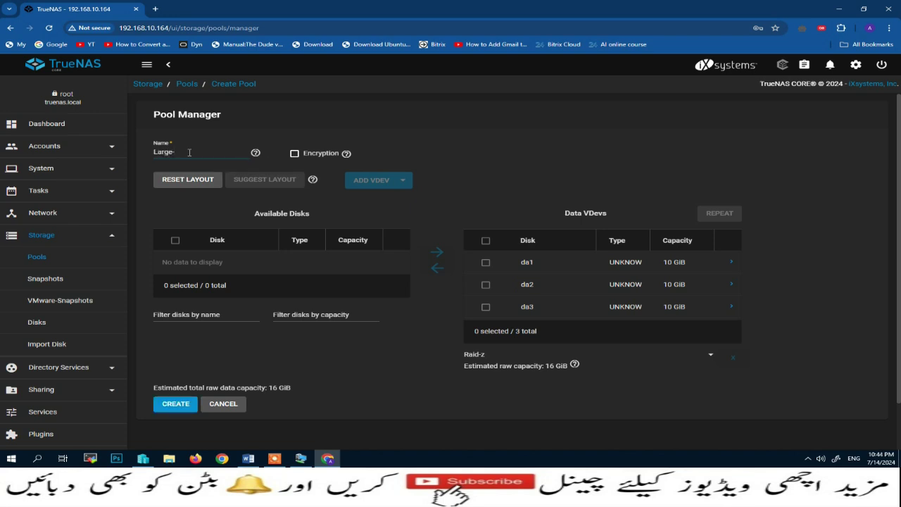
{"action": "type", "text": "arge-Data"}
Open the vdev layout choices, then view the RAID-Z comparison document in Word
{"action": "left_click", "coordinate": [486, 240]}
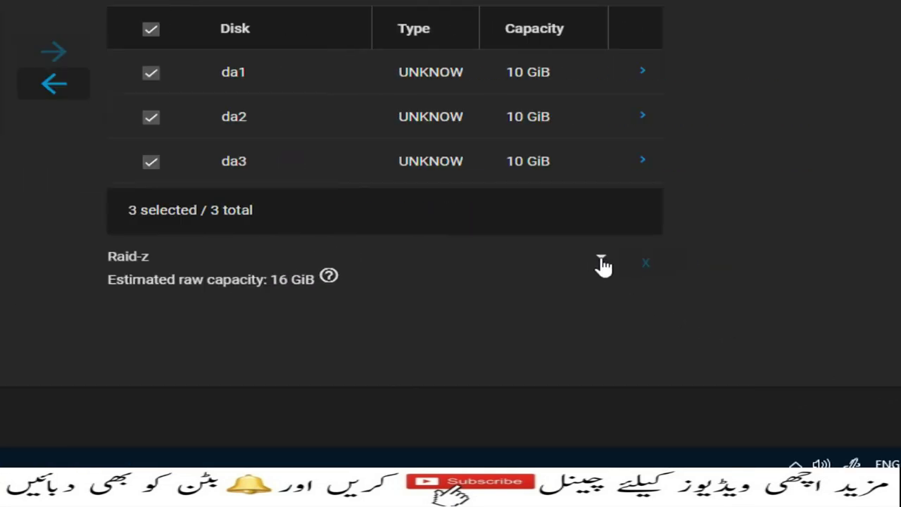
{"action": "left_click", "coordinate": [600, 259]}
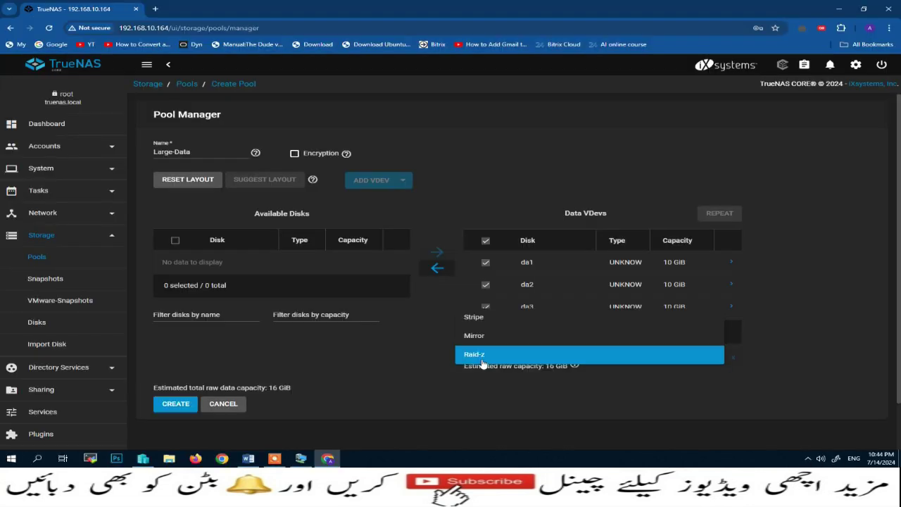
{"action": "left_click", "coordinate": [256, 461]}
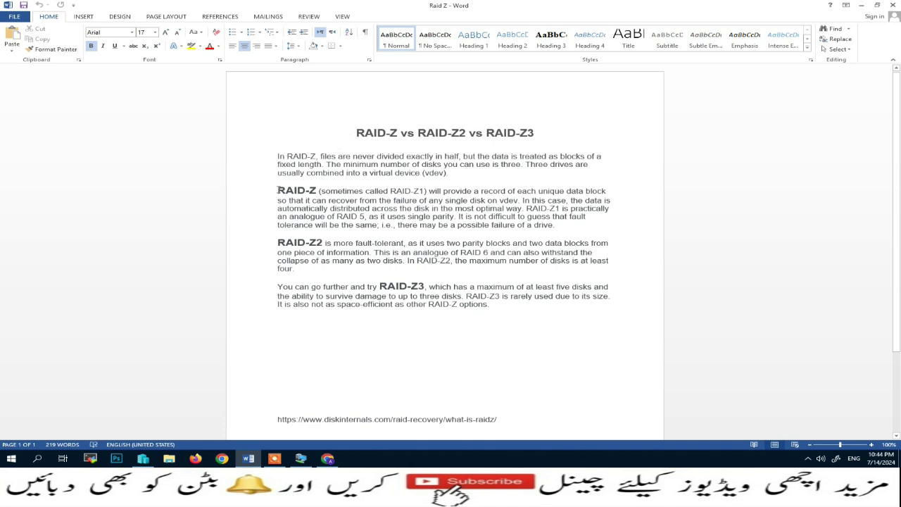
{"action": "left_click_drag", "start_coordinate": [277, 191], "coordinate": [584, 227]}
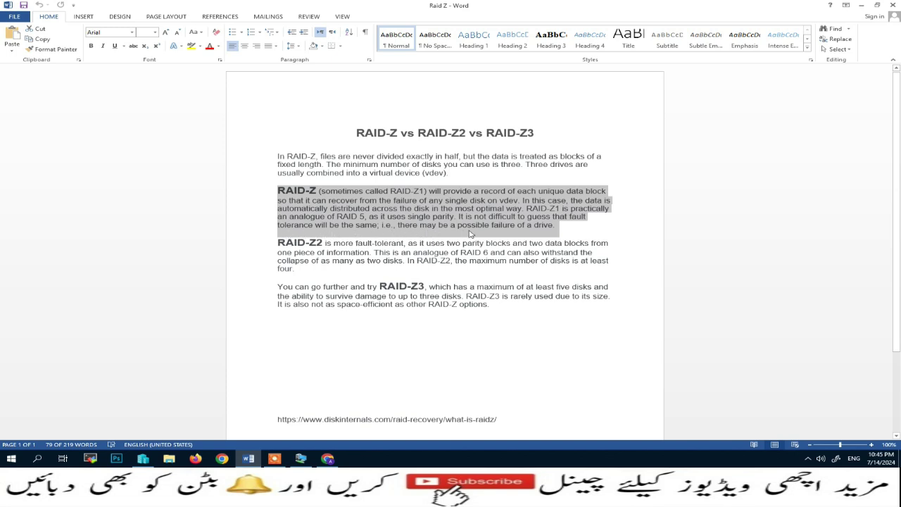
{"action": "left_click", "coordinate": [334, 244]}
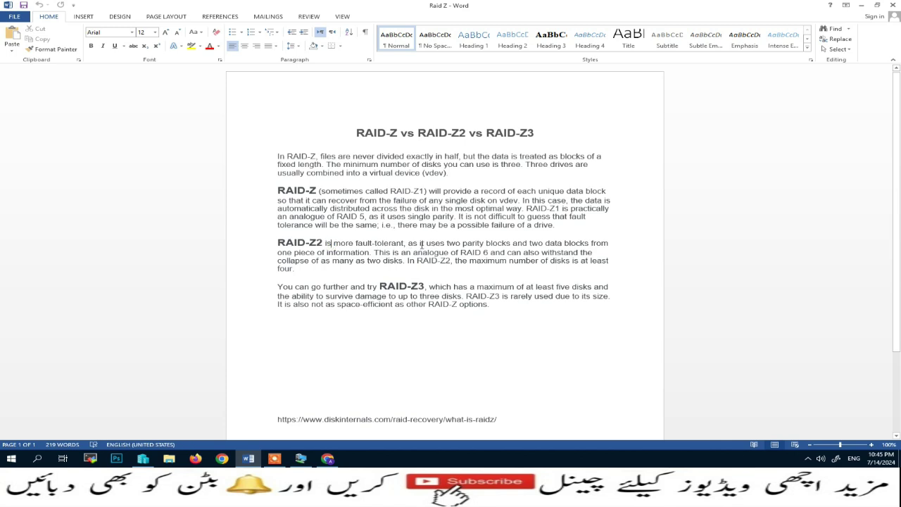
{"action": "left_click_drag", "start_coordinate": [427, 244], "coordinate": [589, 243]}
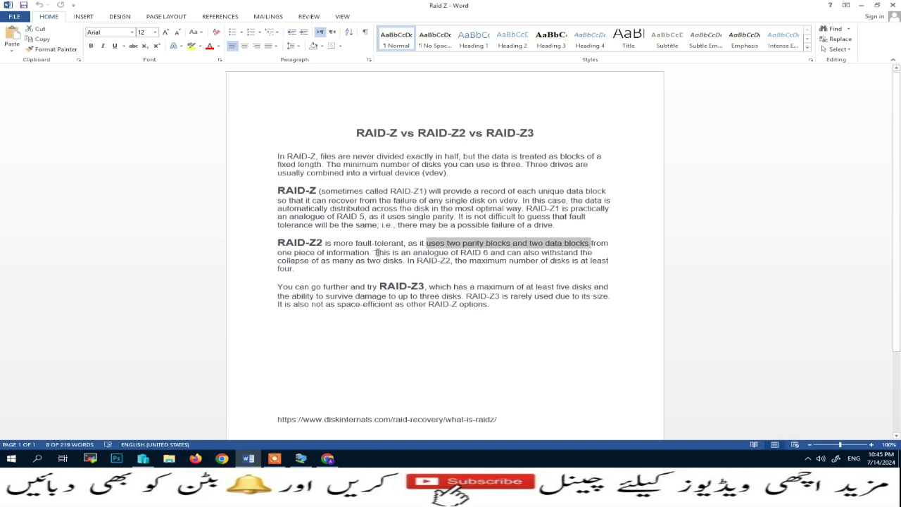
{"action": "left_click_drag", "start_coordinate": [488, 252], "coordinate": [384, 253]}
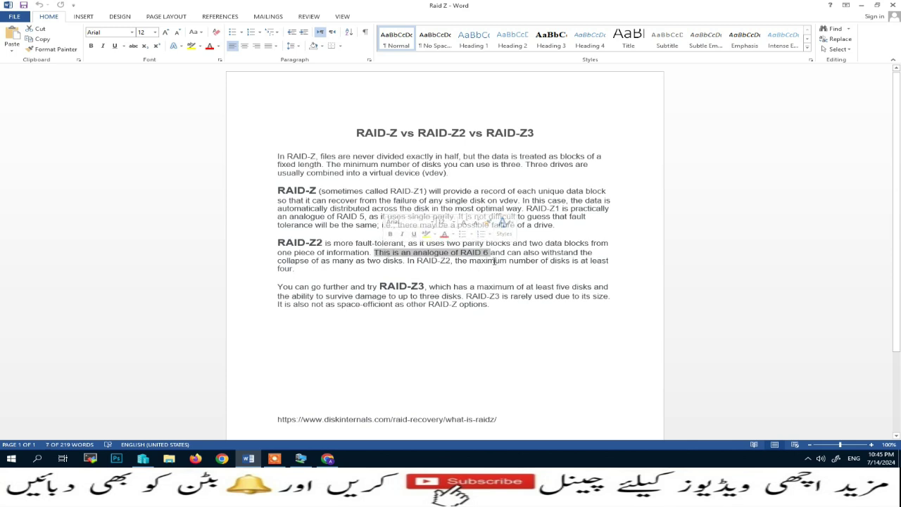
{"action": "left_click_drag", "start_coordinate": [454, 261], "coordinate": [601, 269]}
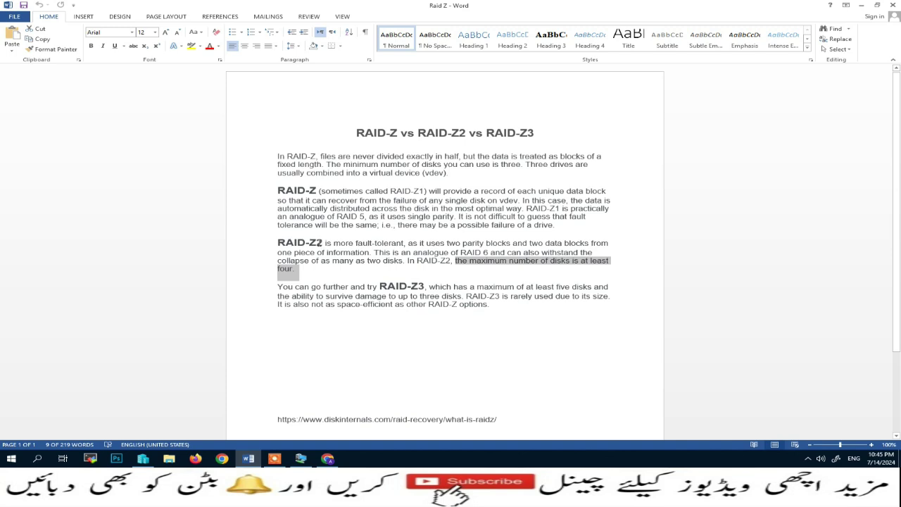
{"action": "left_click_drag", "start_coordinate": [279, 242], "coordinate": [332, 243]}
{"action": "left_click_drag", "start_coordinate": [380, 286], "coordinate": [424, 287]}
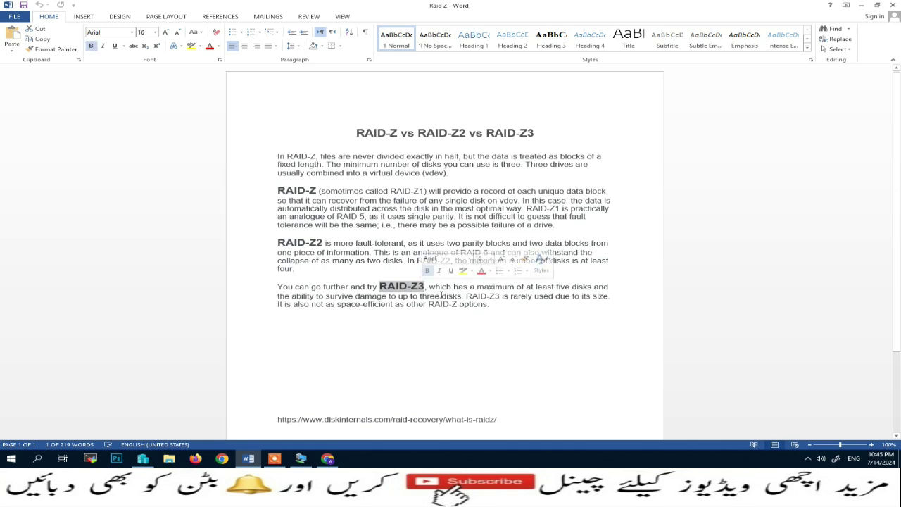
{"action": "left_click_drag", "start_coordinate": [521, 287], "coordinate": [622, 288]}
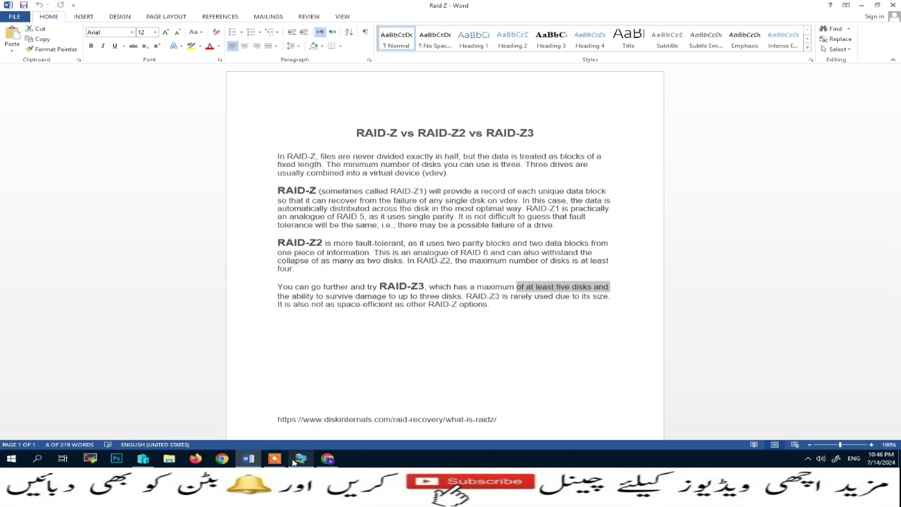
Keep the Raid-z layout, create the Large-Data pool, and confirm erasing the three disks
{"action": "left_click", "coordinate": [327, 459]}
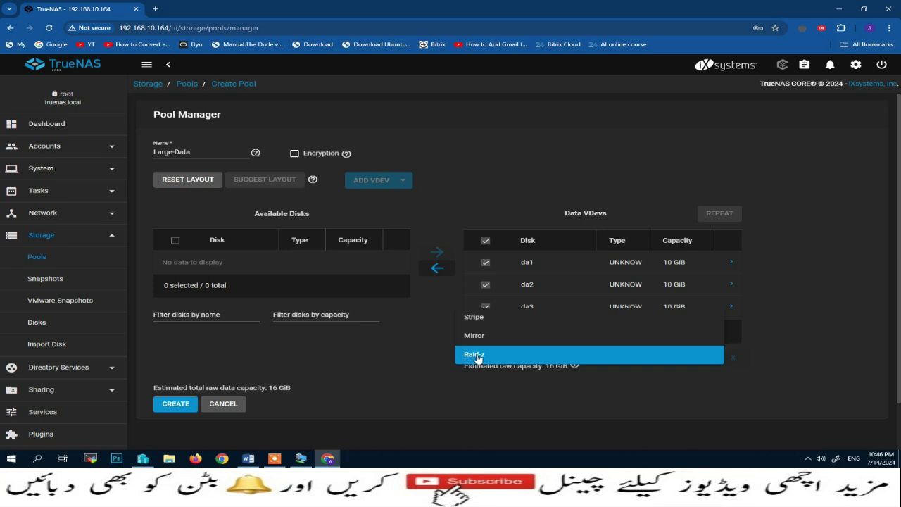
{"action": "left_click", "coordinate": [478, 356]}
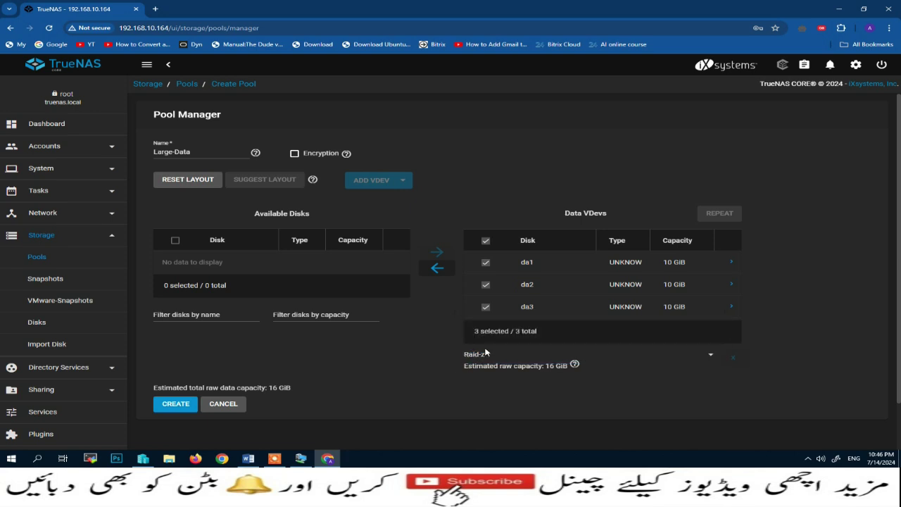
{"action": "left_click", "coordinate": [172, 407]}
{"action": "left_click", "coordinate": [374, 274]}
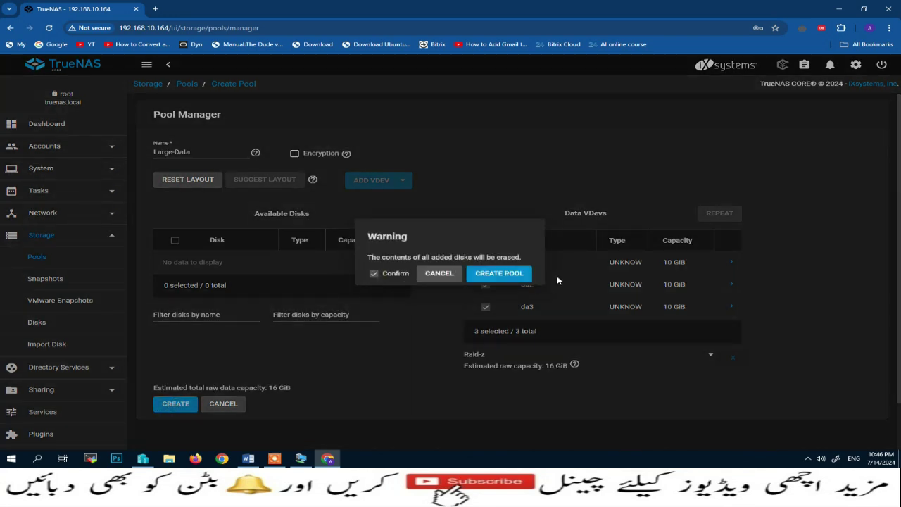
{"action": "left_click", "coordinate": [509, 279]}
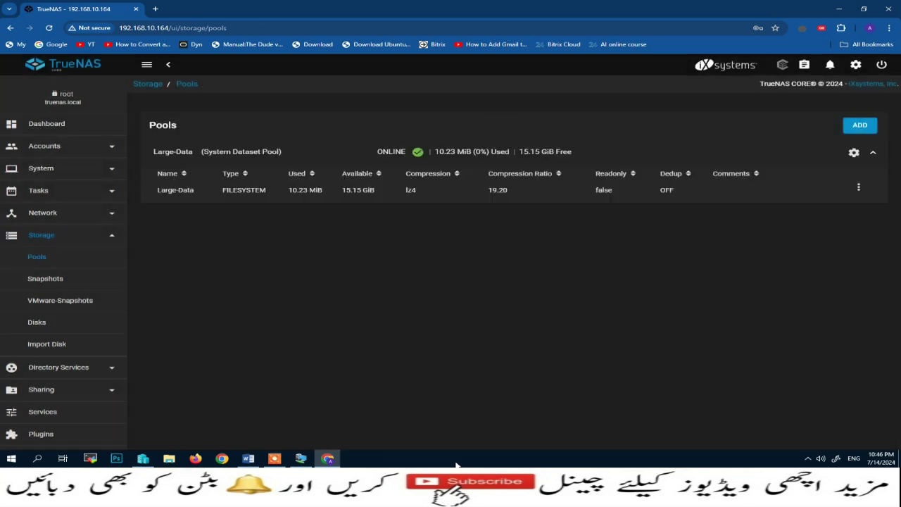
Use Large-Data's Add Dataset action to create a dataset named Pool-1
{"action": "left_click", "coordinate": [202, 190]}
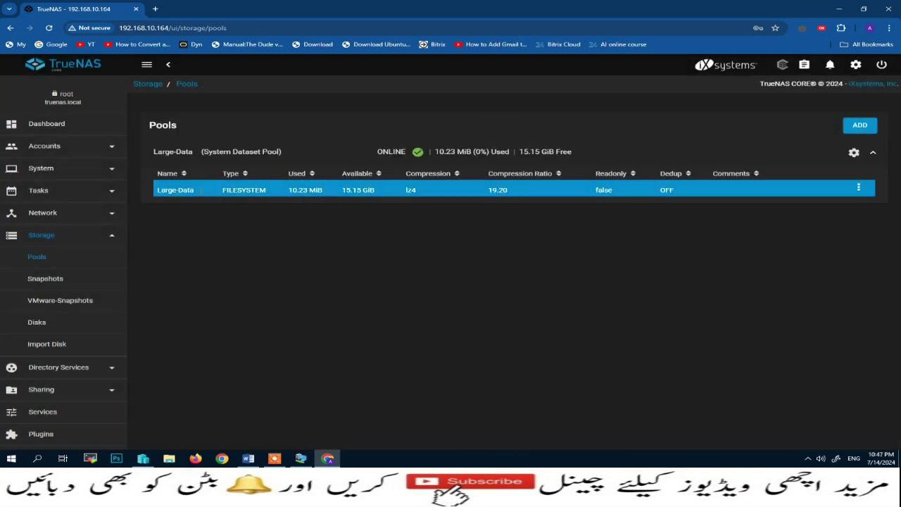
{"action": "left_click", "coordinate": [858, 189]}
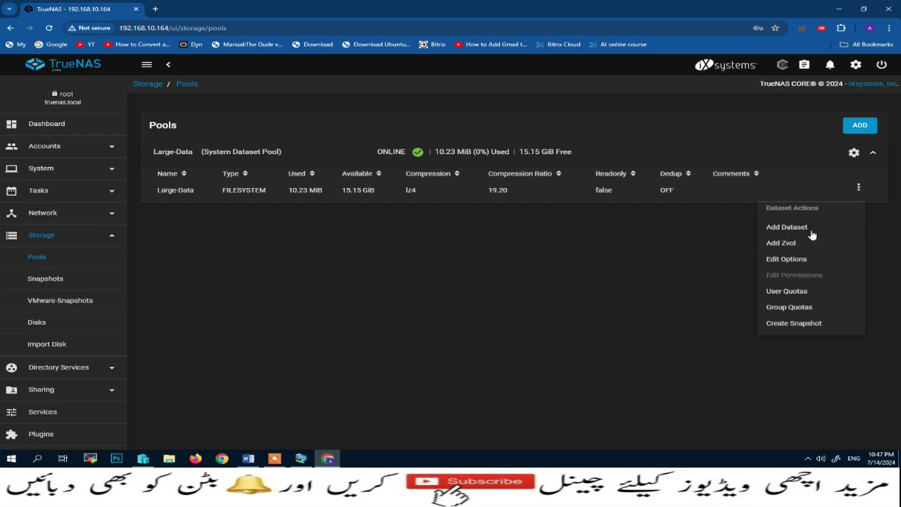
{"action": "left_click", "coordinate": [783, 228]}
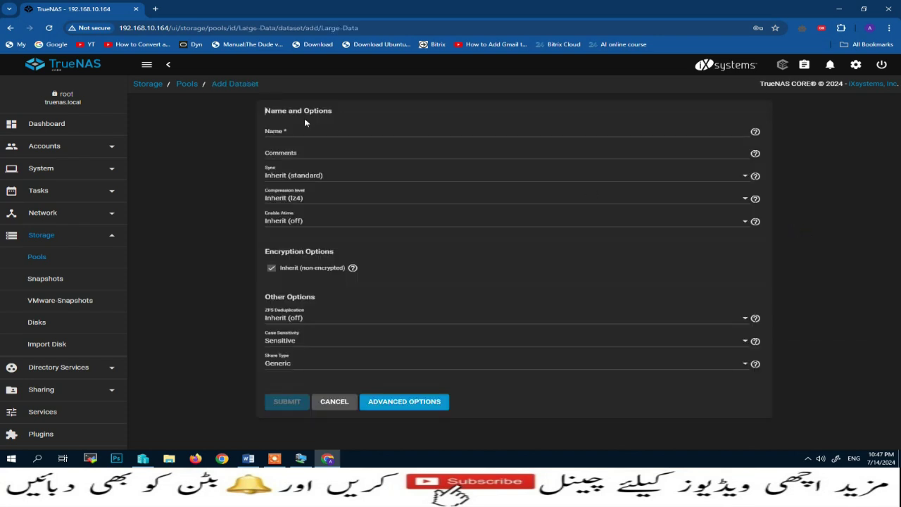
{"action": "left_click", "coordinate": [294, 131]}
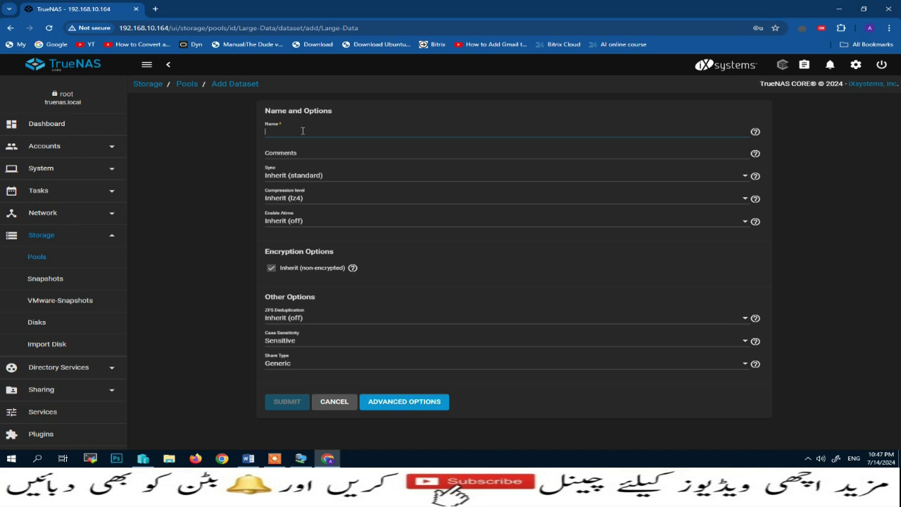
{"action": "type", "text": "Pool-1"}
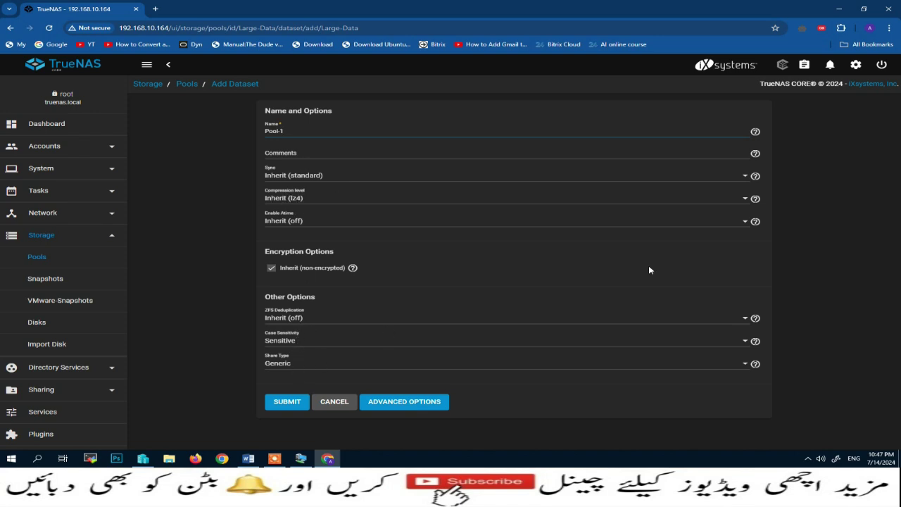
{"action": "left_click", "coordinate": [287, 403]}
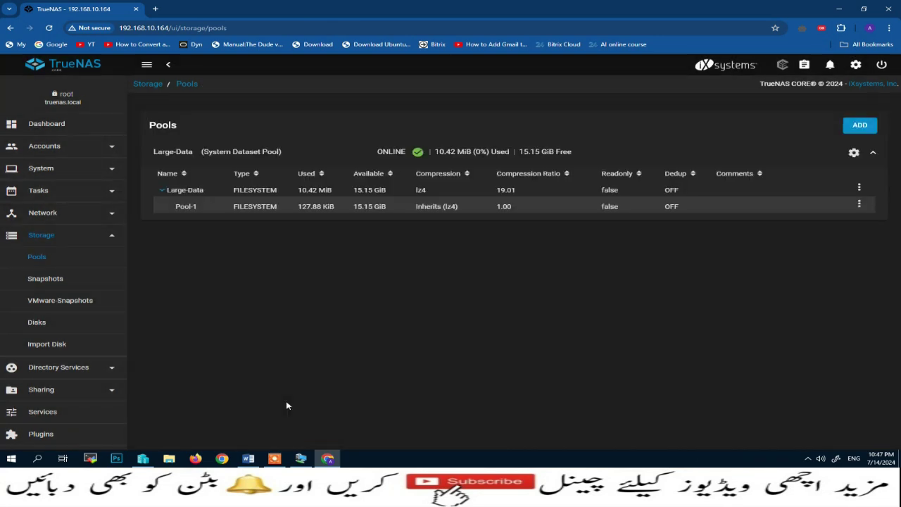
Add a new dataset named Sharing-Data inside the Pool-1 dataset
{"action": "left_click", "coordinate": [859, 203]}
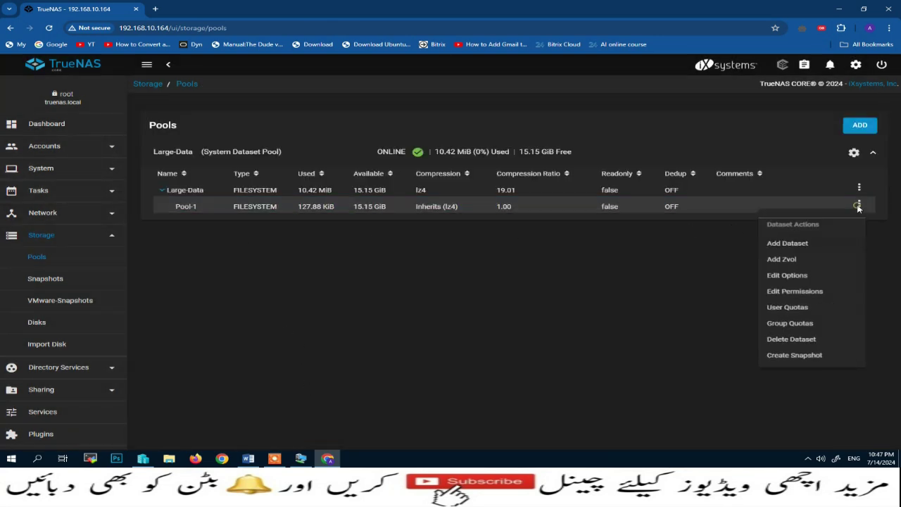
{"action": "left_click", "coordinate": [788, 245]}
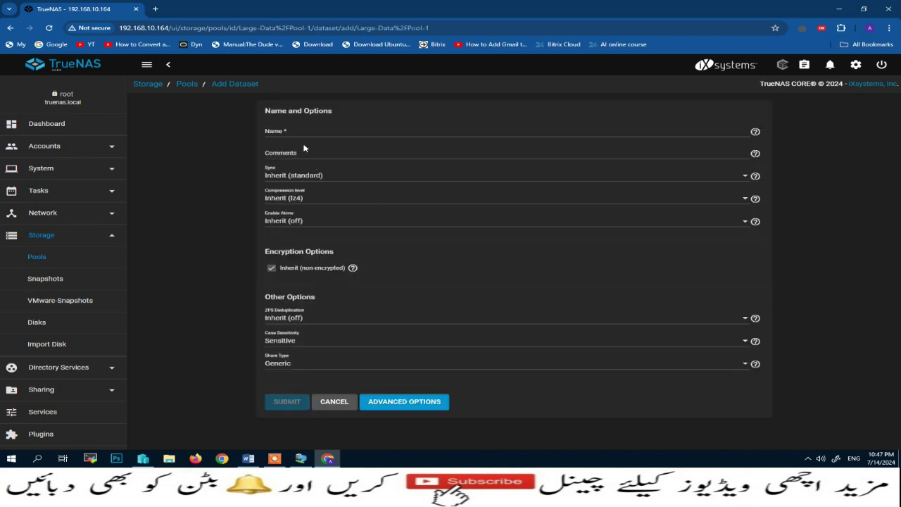
{"action": "left_click", "coordinate": [294, 133]}
{"action": "type", "text": "Sharing-Data"}
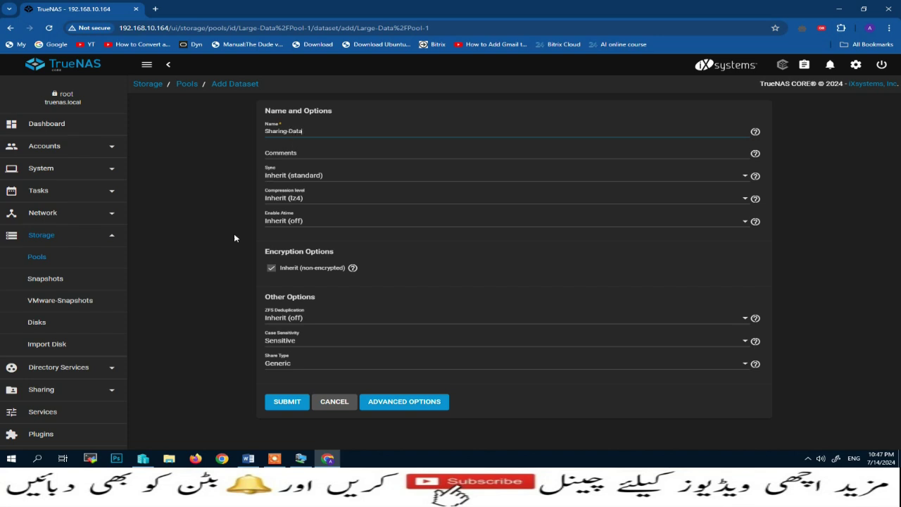
{"action": "left_click", "coordinate": [290, 403]}
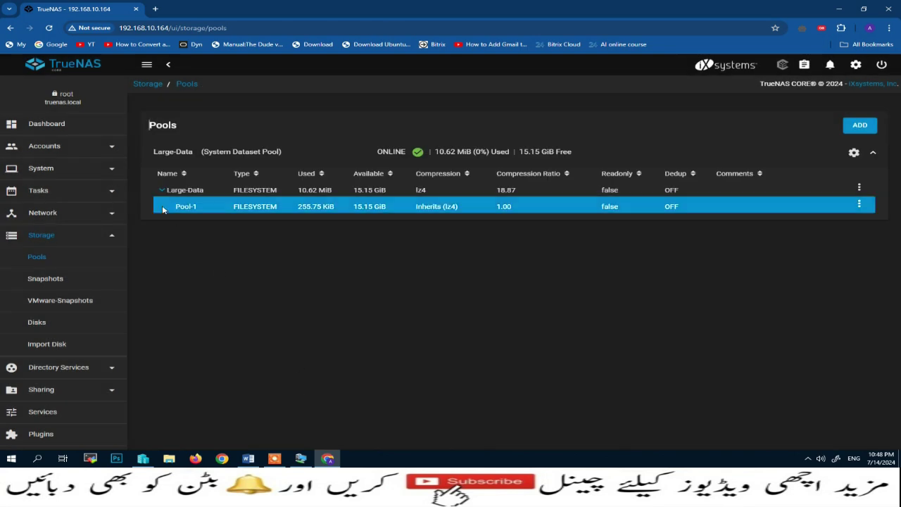
Expand Pool-1 to confirm Sharing-Data is listed and check its actions menu
{"action": "left_click", "coordinate": [169, 208]}
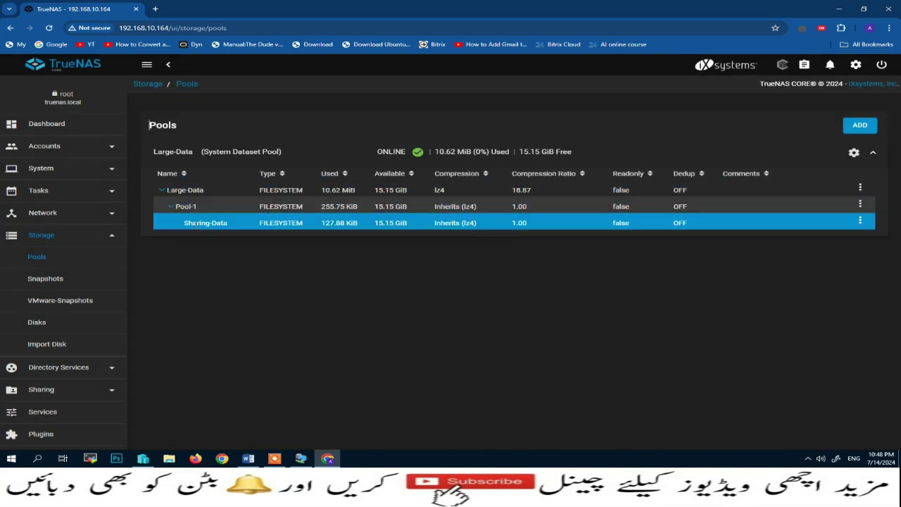
{"action": "left_click", "coordinate": [859, 222]}
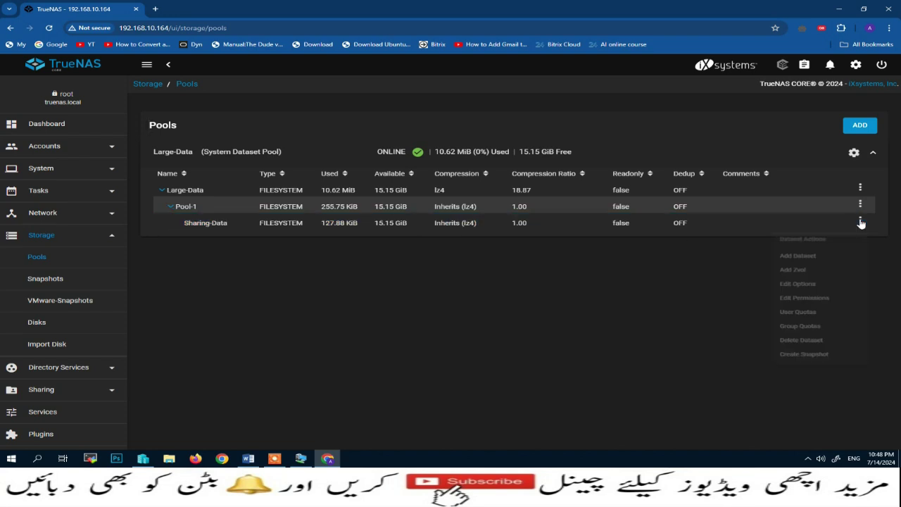
{"action": "left_click", "coordinate": [858, 227]}
{"action": "left_click", "coordinate": [858, 226]}
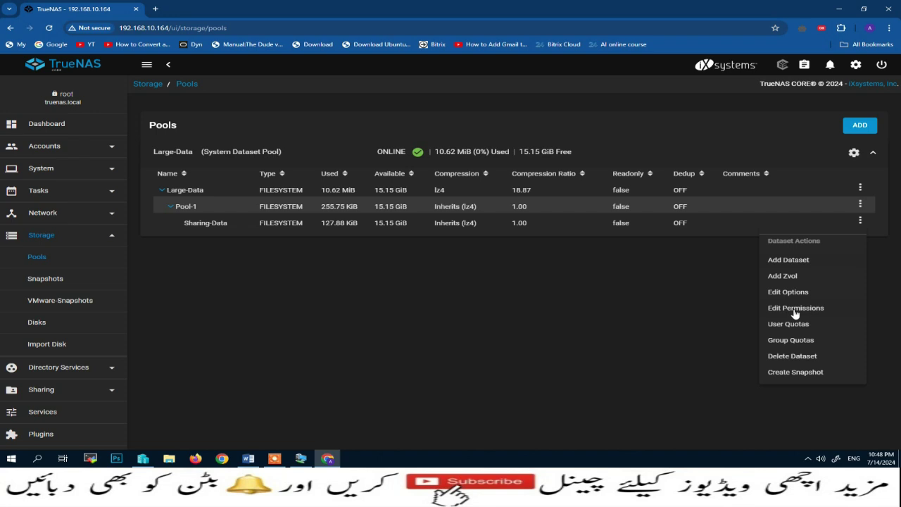
{"action": "left_click", "coordinate": [106, 150]}
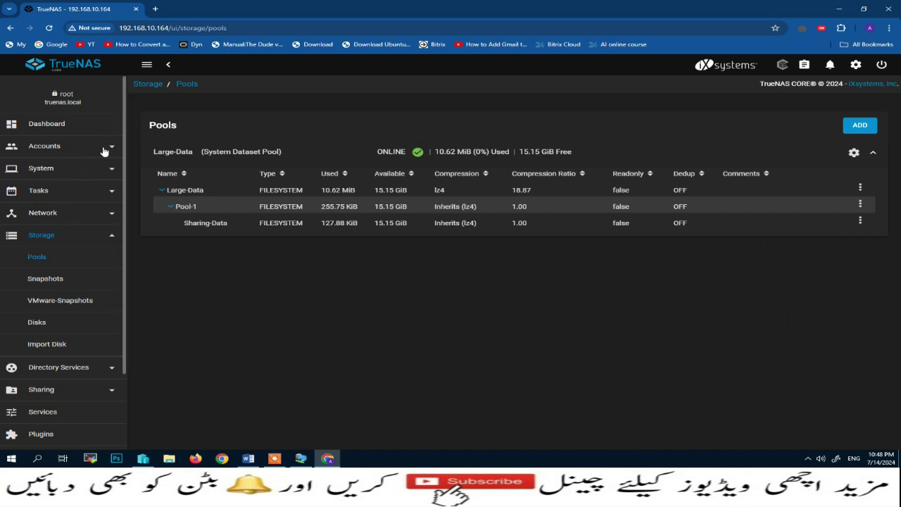
Start a new user in Accounts > Users, entering the user's full name and username
{"action": "left_click", "coordinate": [104, 149]}
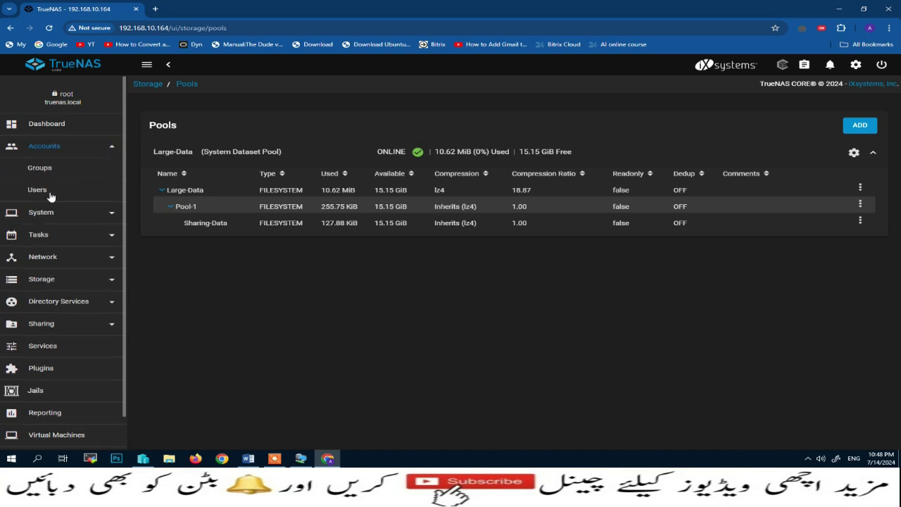
{"action": "left_click", "coordinate": [40, 190]}
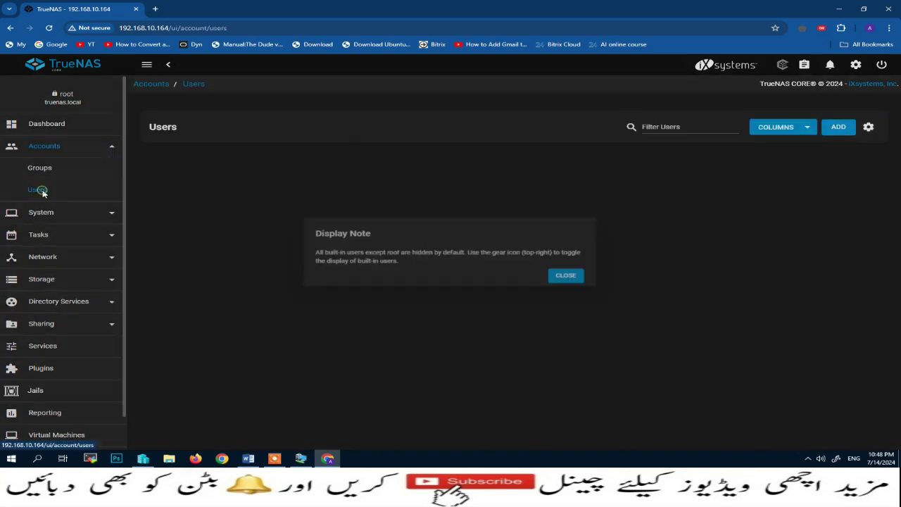
{"action": "left_click", "coordinate": [582, 280]}
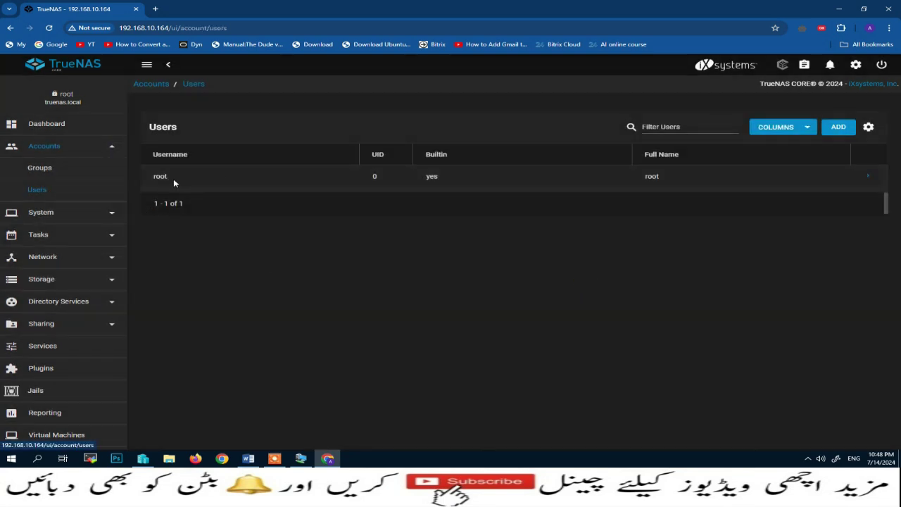
{"action": "left_click", "coordinate": [842, 131]}
{"action": "left_click", "coordinate": [295, 131]}
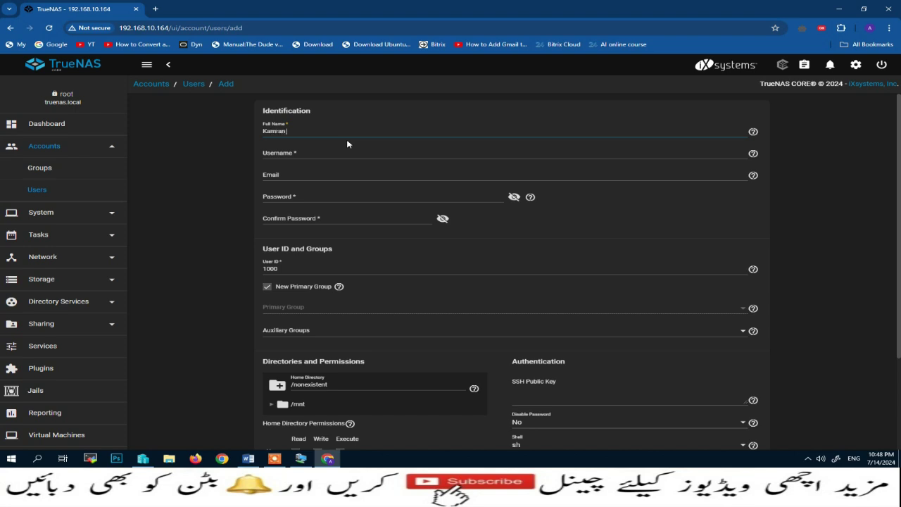
{"action": "key", "text": "Tab"}
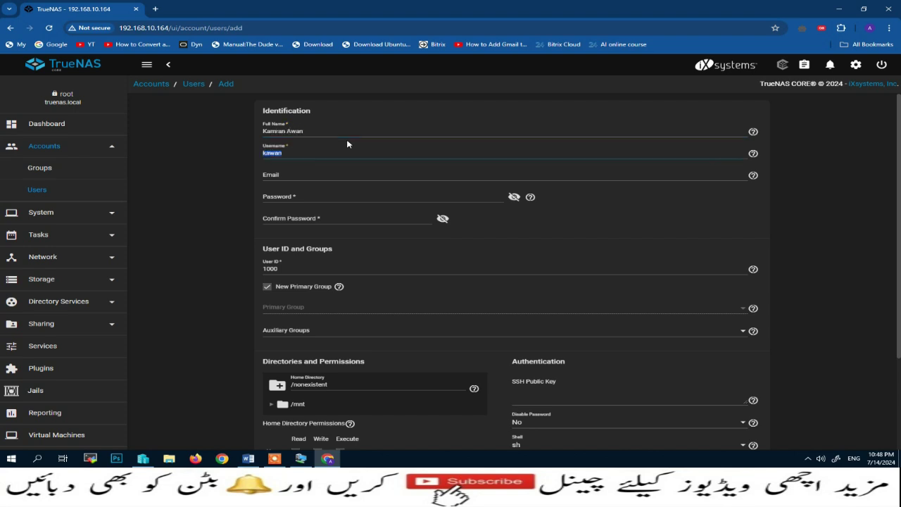
{"action": "type", "text": "kamr"}
{"action": "key", "text": "Tab"}
Set and confirm the account password, mark it a Microsoft account, and submit
{"action": "left_click", "coordinate": [300, 197]}
{"action": "type", "text": "••••••••••"}
{"action": "key", "text": "Tab"}
{"action": "left_click", "coordinate": [285, 216]}
{"action": "type", "text": "•"}
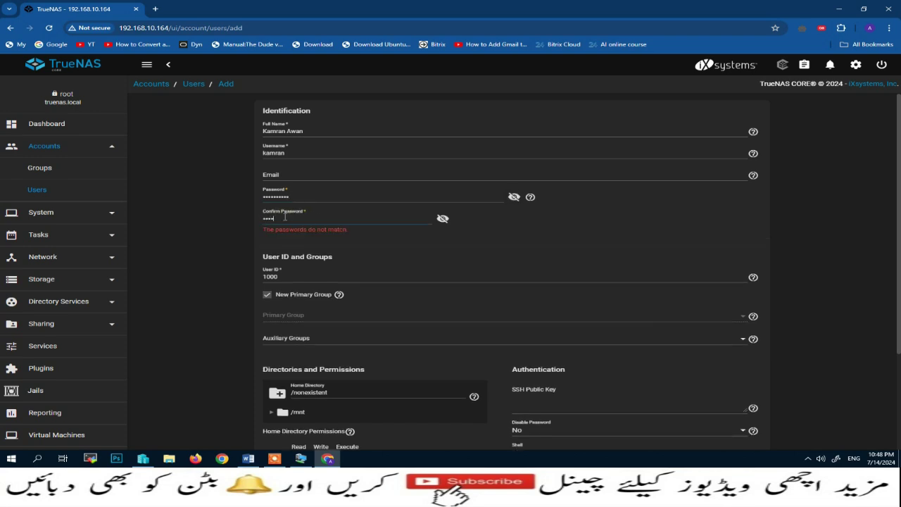
{"action": "type", "text": "•"}
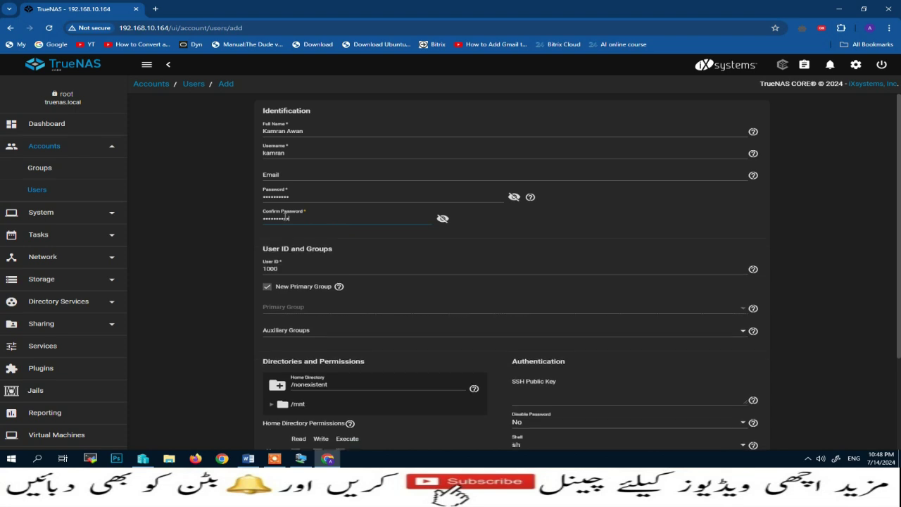
{"action": "scroll", "coordinate": [666, 324], "scroll_direction": "down", "scroll_amount": 3}
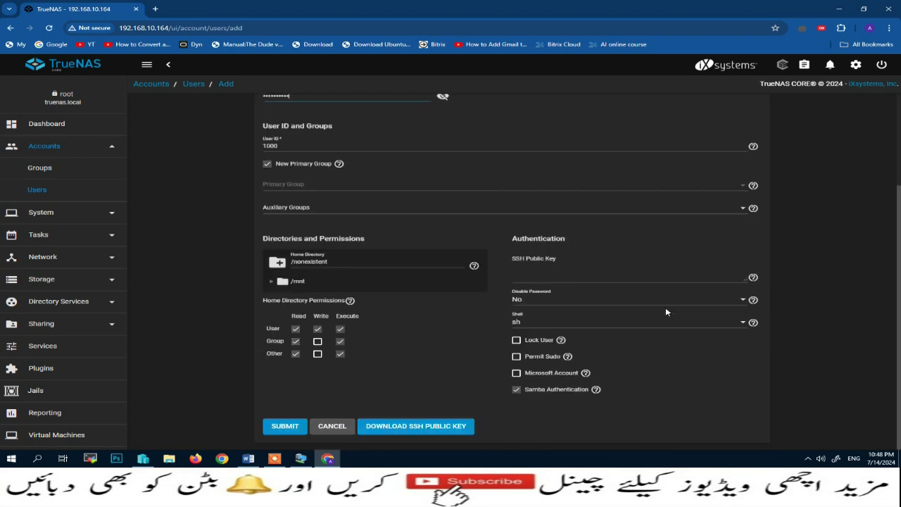
{"action": "left_click", "coordinate": [516, 374]}
{"action": "left_click", "coordinate": [283, 428]}
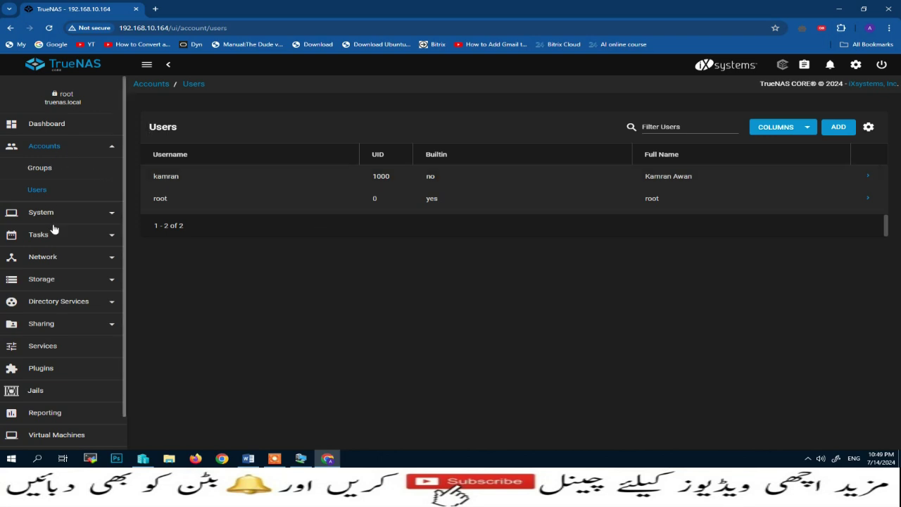
Open Edit Permissions for the Sharing-Data dataset under Pool-1
{"action": "left_click", "coordinate": [112, 281]}
{"action": "left_click", "coordinate": [45, 259]}
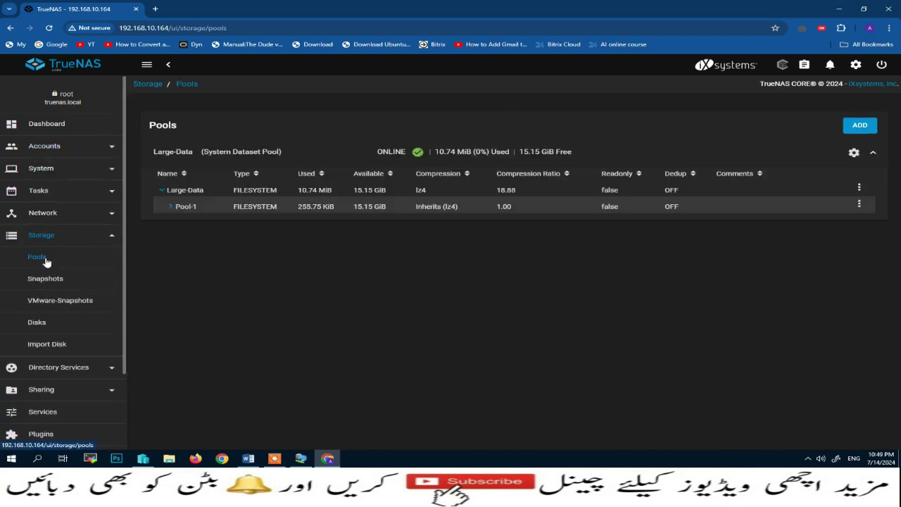
{"action": "left_click", "coordinate": [262, 209]}
{"action": "left_click", "coordinate": [169, 210]}
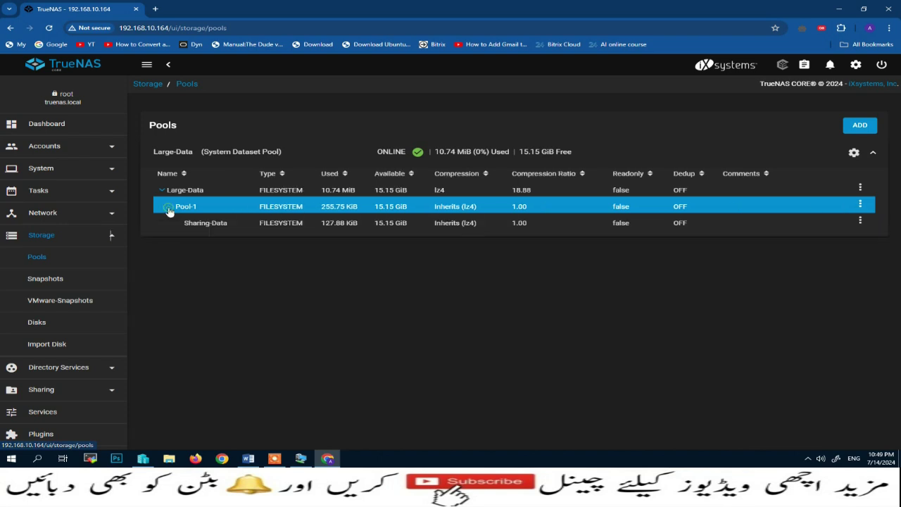
{"action": "left_click", "coordinate": [859, 224]}
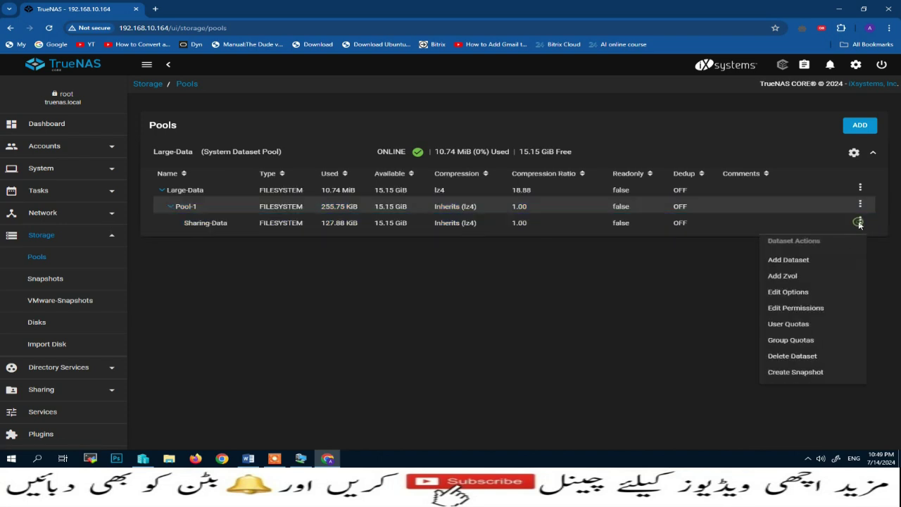
{"action": "left_click", "coordinate": [778, 309]}
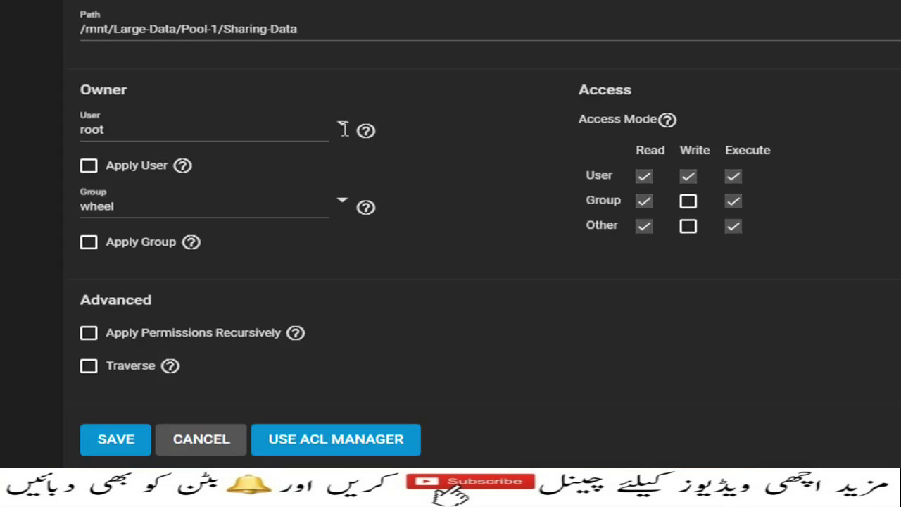
Make the new user and its own group owners of Sharing-Data, apply both, and save
{"action": "left_click", "coordinate": [396, 180]}
{"action": "scroll", "coordinate": [413, 241], "scroll_direction": "down", "scroll_amount": 10}
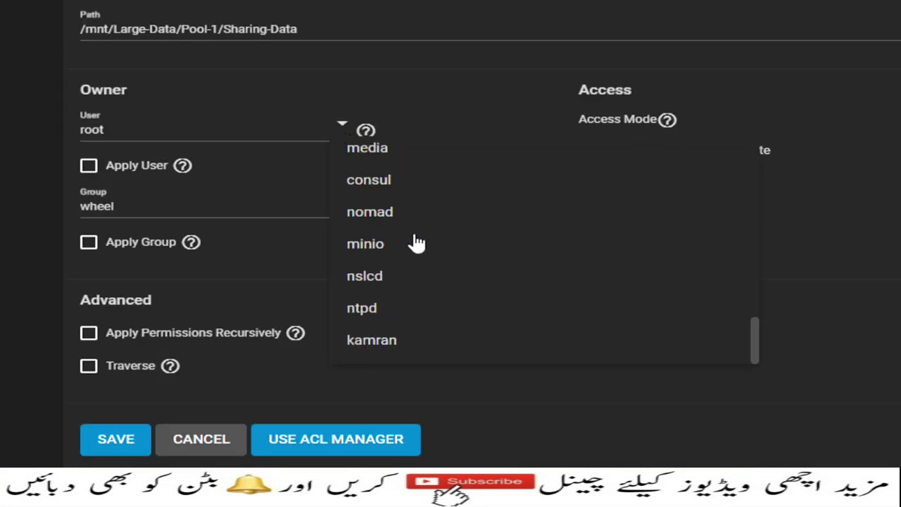
{"action": "left_click", "coordinate": [380, 340]}
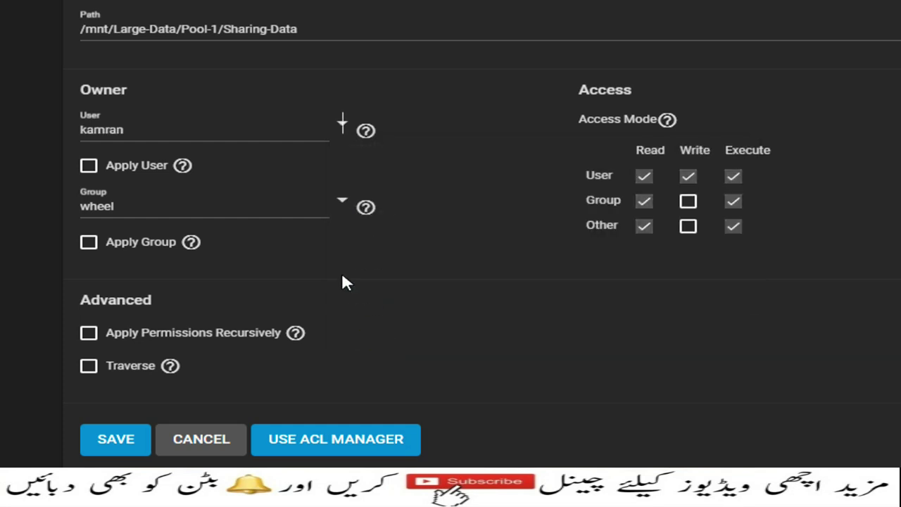
{"action": "left_click", "coordinate": [88, 166]}
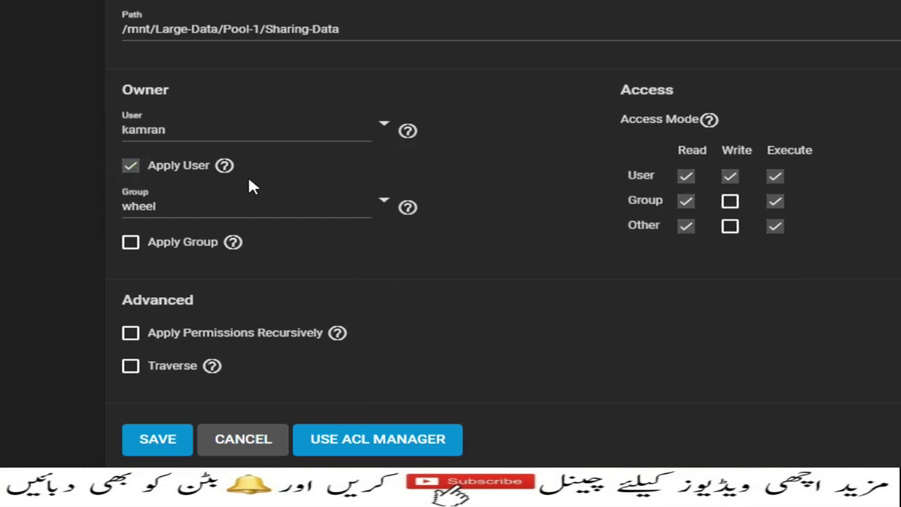
{"action": "left_click", "coordinate": [382, 202]}
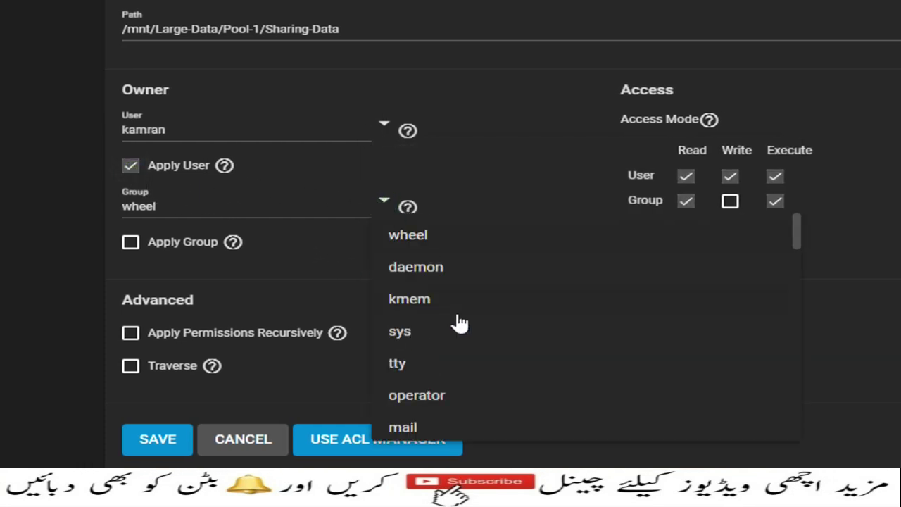
{"action": "scroll", "coordinate": [450, 352], "scroll_direction": "down", "scroll_amount": 5}
{"action": "scroll", "coordinate": [450, 353], "scroll_direction": "down", "scroll_amount": 3}
{"action": "left_click", "coordinate": [429, 413]}
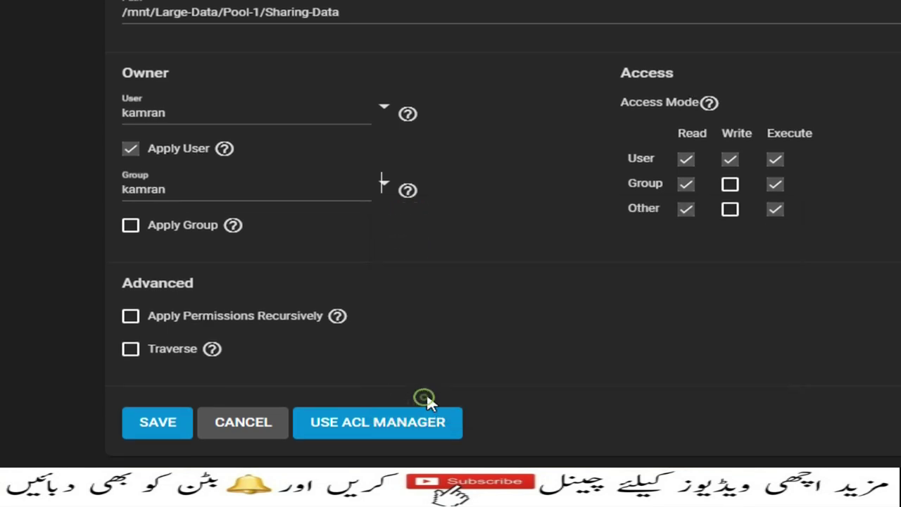
{"action": "left_click", "coordinate": [131, 225]}
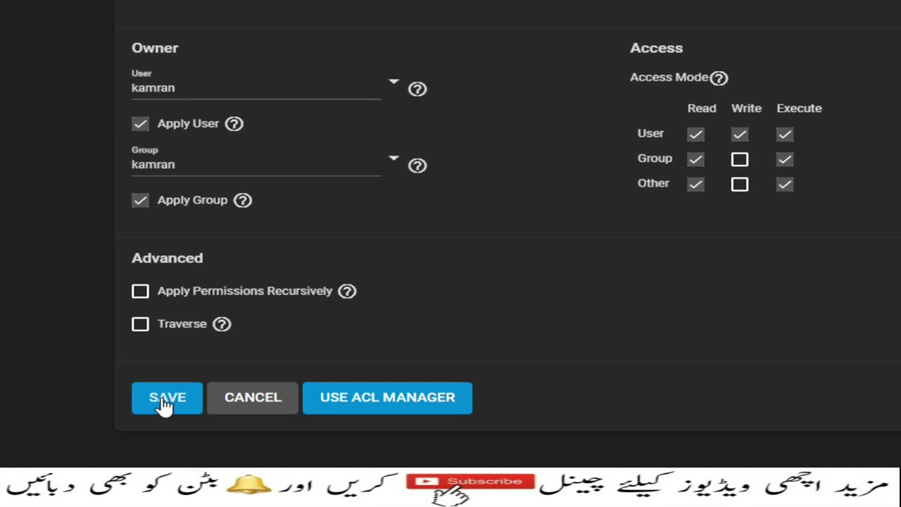
{"action": "left_click", "coordinate": [164, 398]}
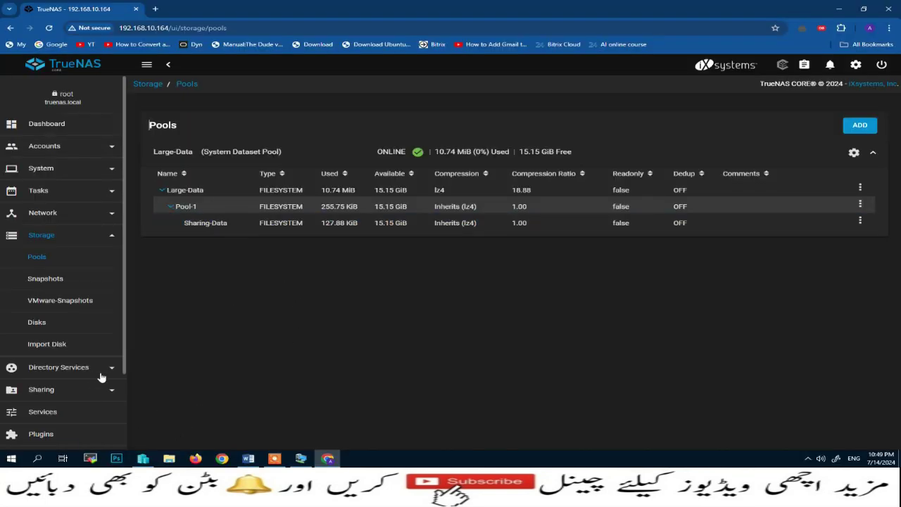
Start a new SMB share with path /mnt/Large-Data/Pool-1/Sharing-Data
{"action": "scroll", "coordinate": [101, 378], "scroll_direction": "down", "scroll_amount": 2}
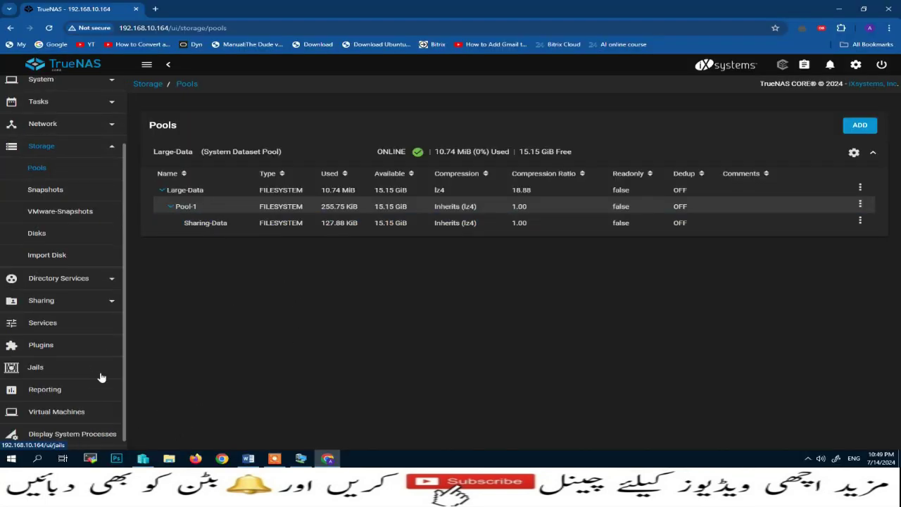
{"action": "left_click", "coordinate": [110, 303]}
{"action": "left_click", "coordinate": [75, 301]}
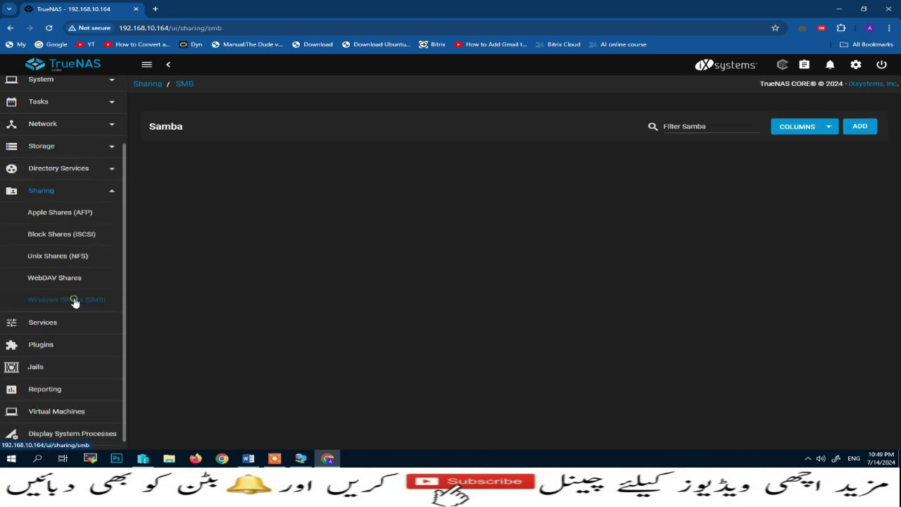
{"action": "left_click", "coordinate": [858, 128]}
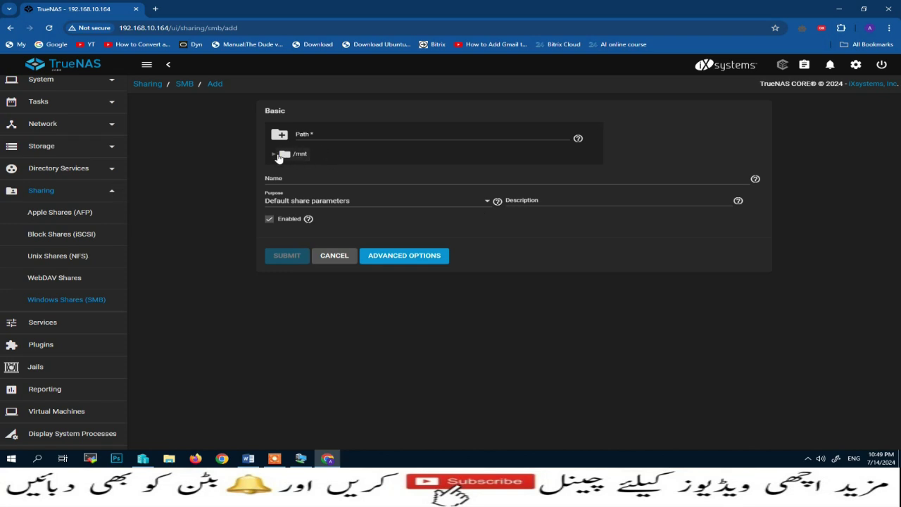
{"action": "left_click", "coordinate": [274, 154]}
{"action": "left_click", "coordinate": [283, 167]}
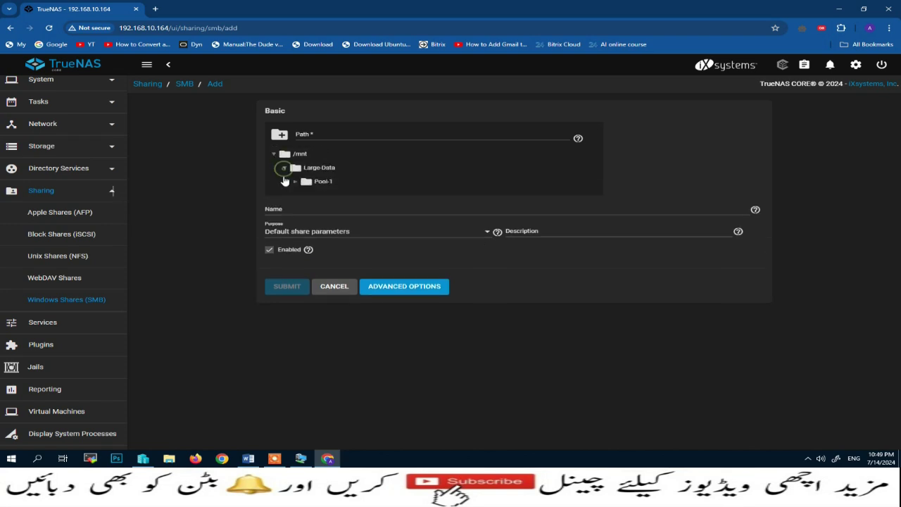
{"action": "left_click", "coordinate": [294, 181]}
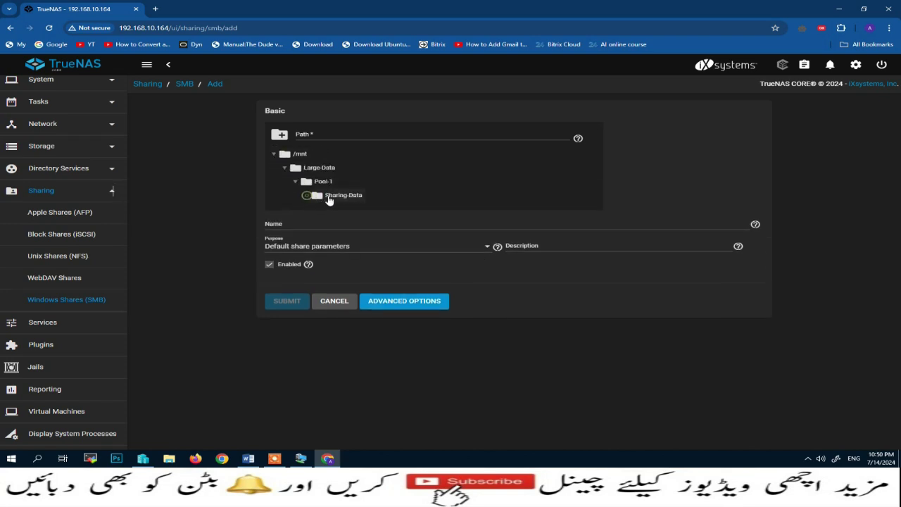
{"action": "left_click", "coordinate": [330, 196]}
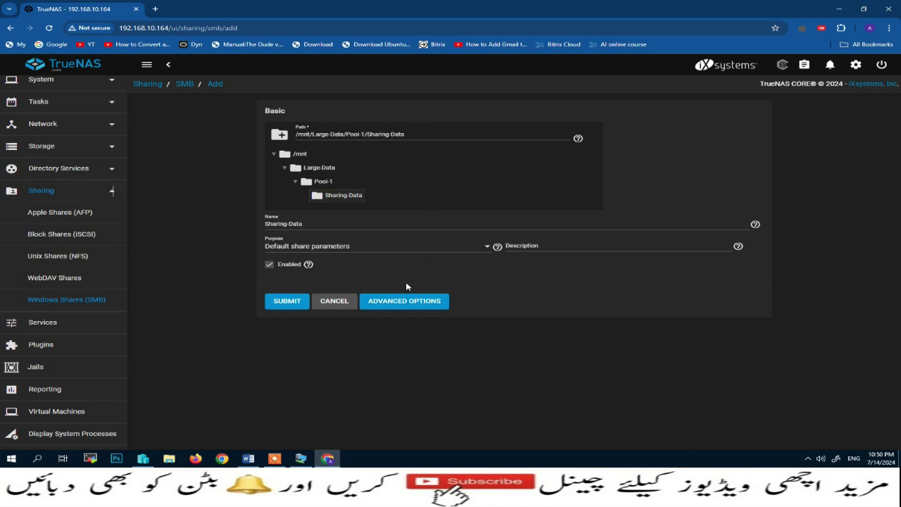
Submit the Sharing-Data share and enable the SMB service
{"action": "left_click", "coordinate": [285, 303]}
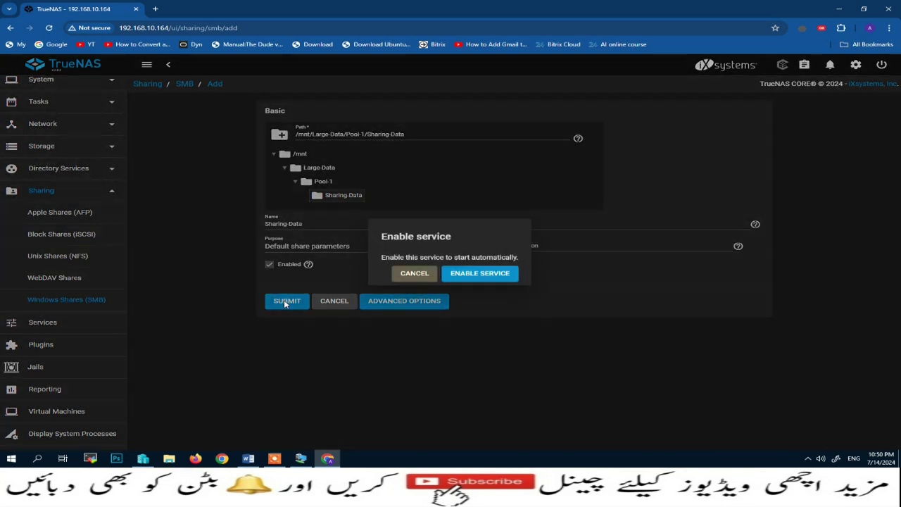
{"action": "left_click", "coordinate": [475, 275]}
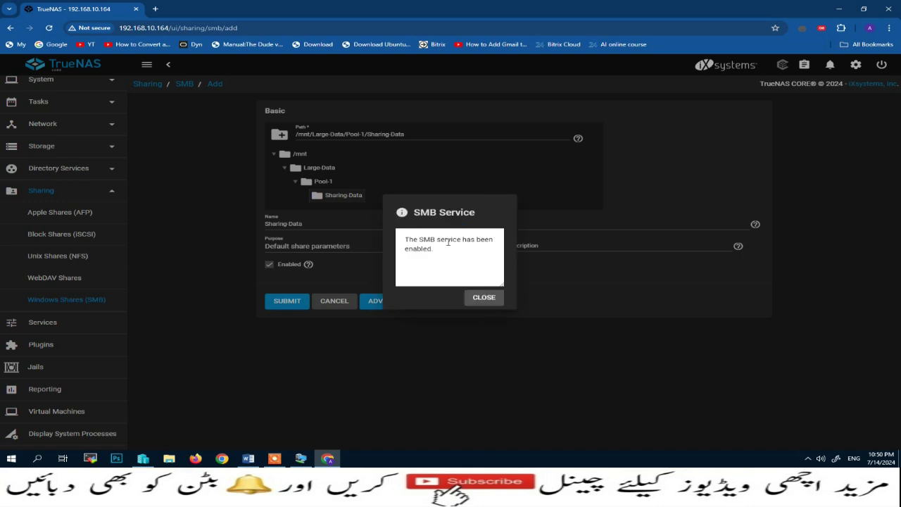
{"action": "left_click", "coordinate": [480, 299]}
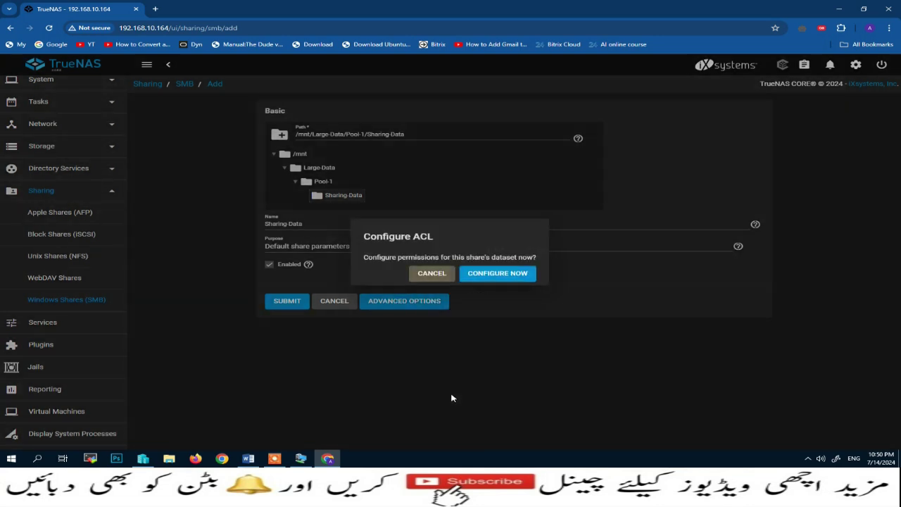
Apply the RESTRICTED preset ACL to the Sharing-Data dataset and save it
{"action": "left_click", "coordinate": [501, 275]}
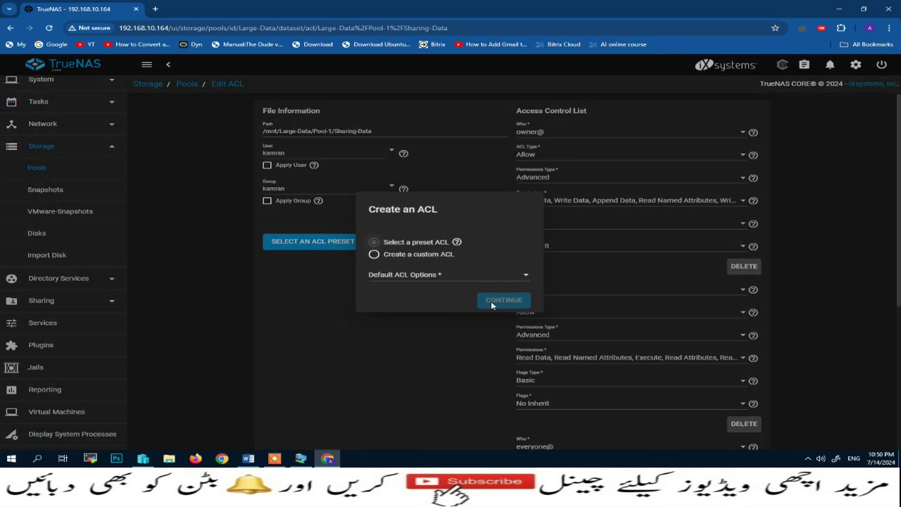
{"action": "left_click", "coordinate": [523, 277]}
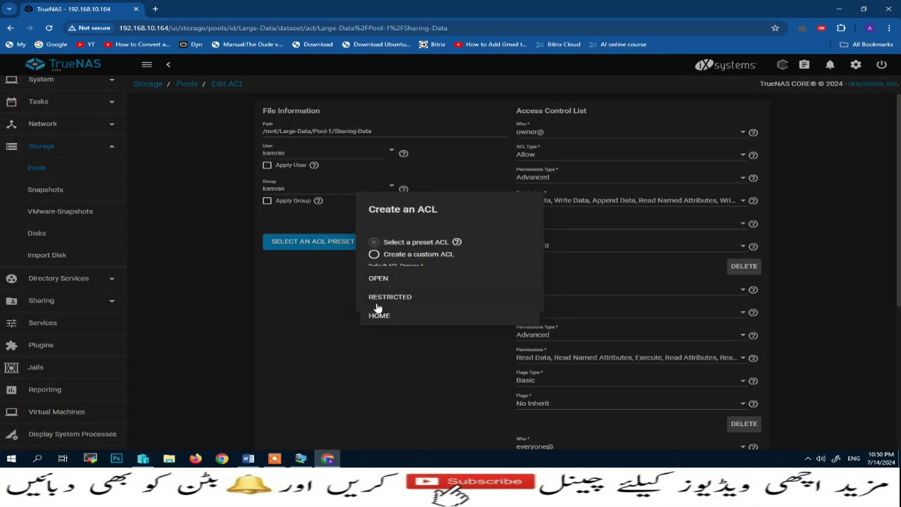
{"action": "left_click", "coordinate": [380, 296]}
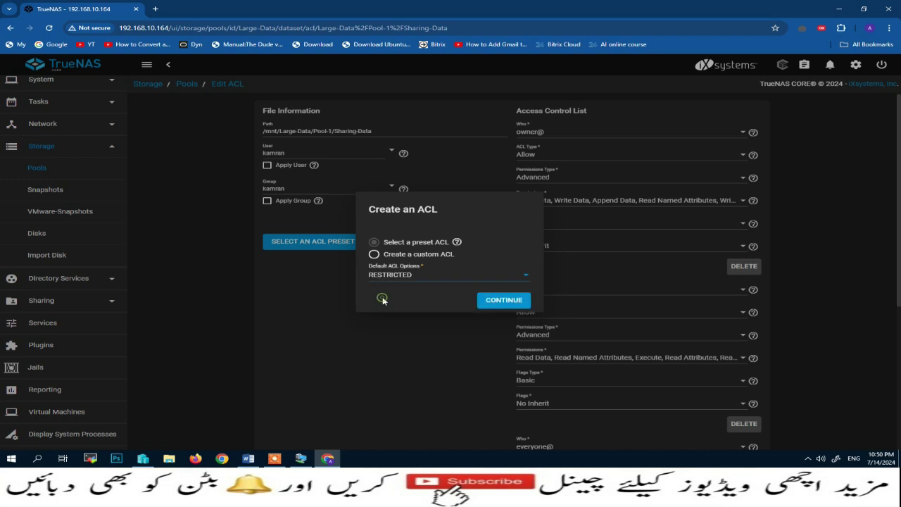
{"action": "left_click", "coordinate": [501, 301]}
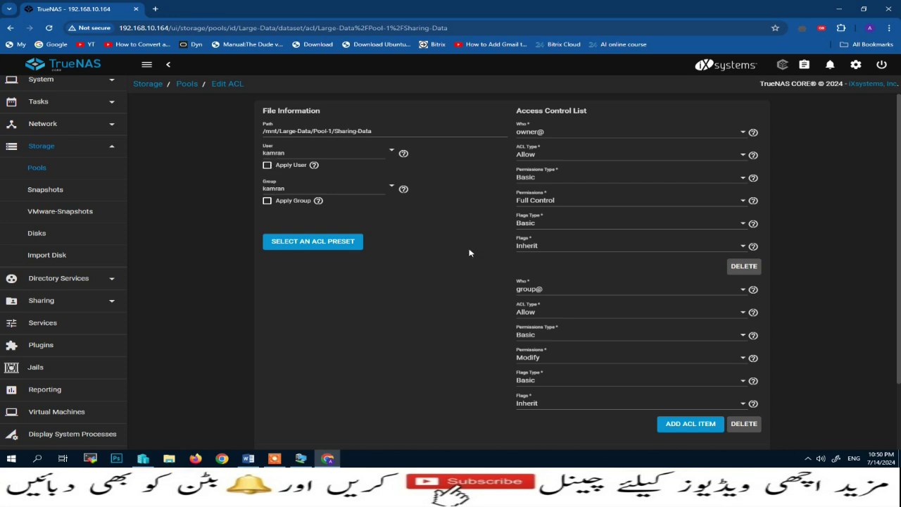
{"action": "scroll", "coordinate": [488, 267], "scroll_direction": "down", "scroll_amount": 2}
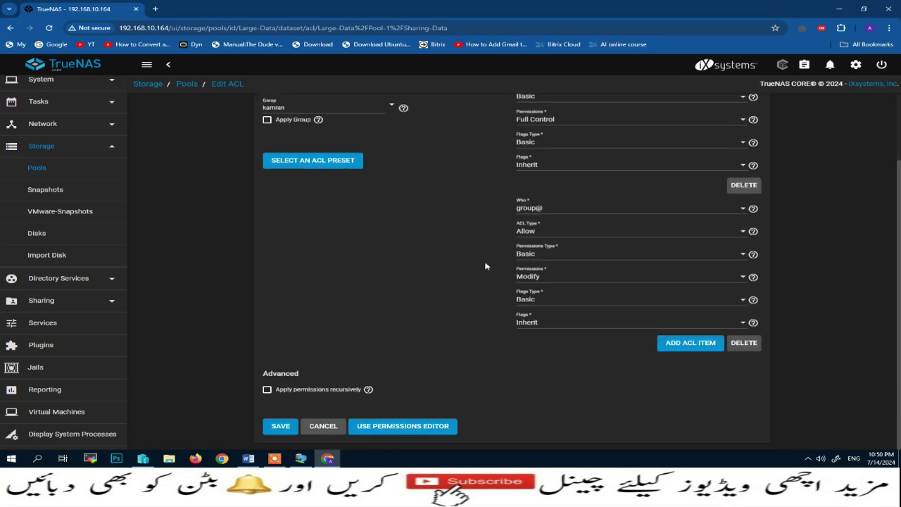
{"action": "left_click", "coordinate": [279, 427]}
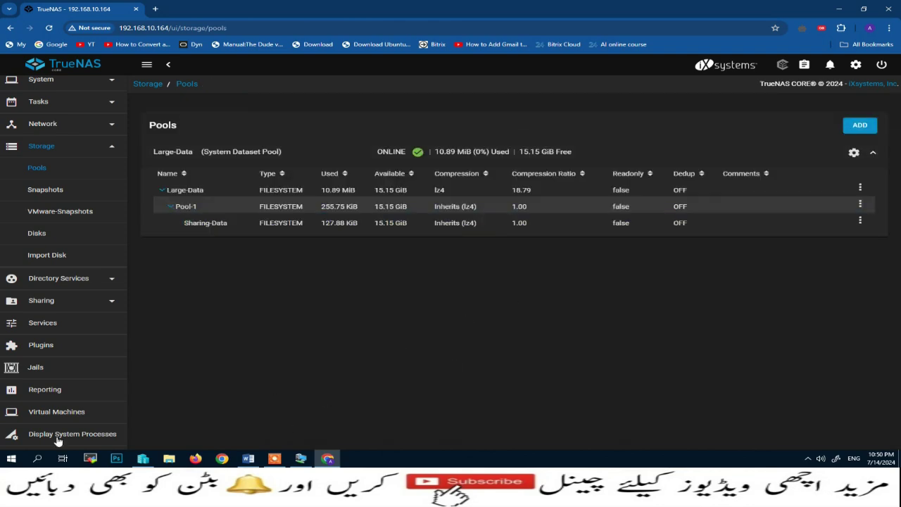
Map \\192.168.10.164\sharing-data as drive Z: from This PC, connecting with different credentials
{"action": "left_click", "coordinate": [838, 9]}
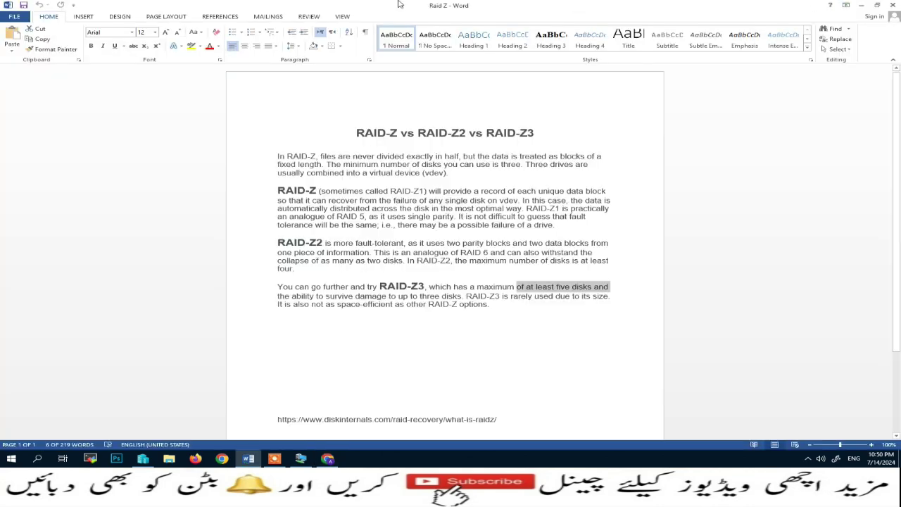
{"action": "left_click", "coordinate": [861, 5]}
{"action": "left_click", "coordinate": [841, 6]}
{"action": "left_click", "coordinate": [842, 5]}
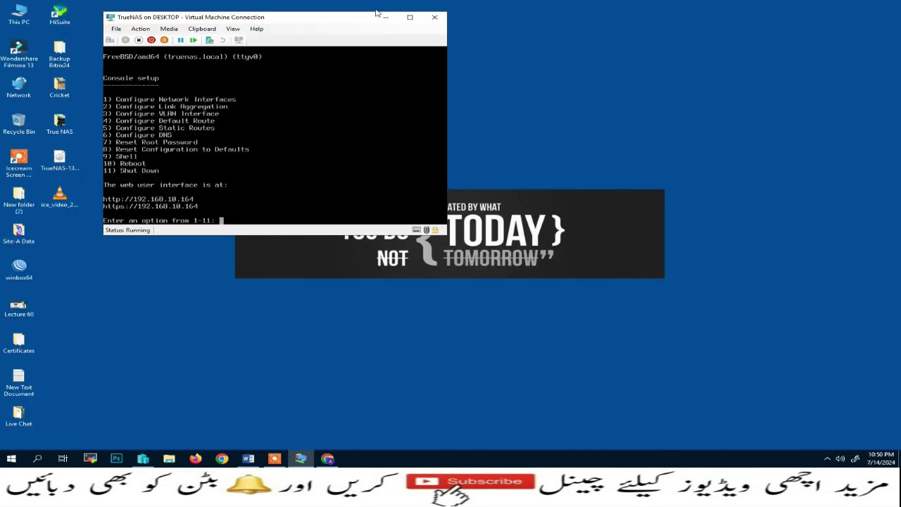
{"action": "left_click", "coordinate": [387, 14]}
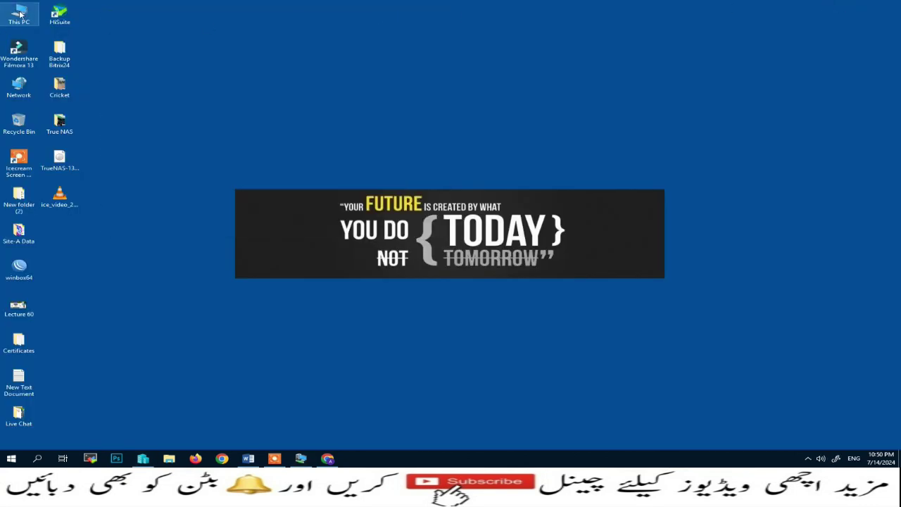
{"action": "right_click", "coordinate": [21, 14]}
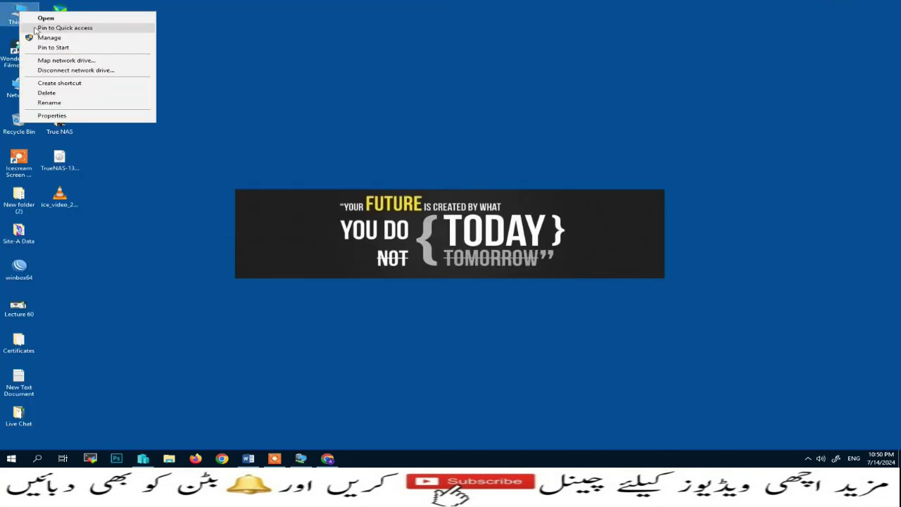
{"action": "left_click", "coordinate": [51, 61]}
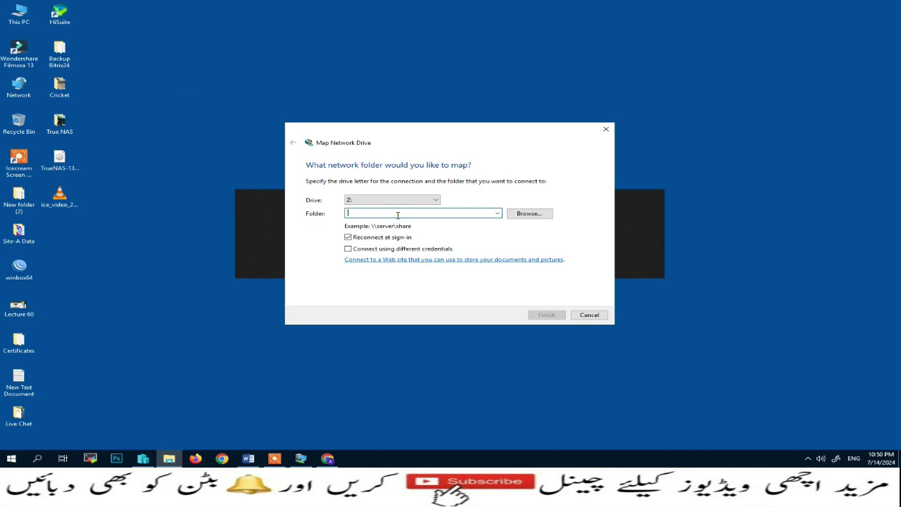
{"action": "type", "text": "\\\\"}
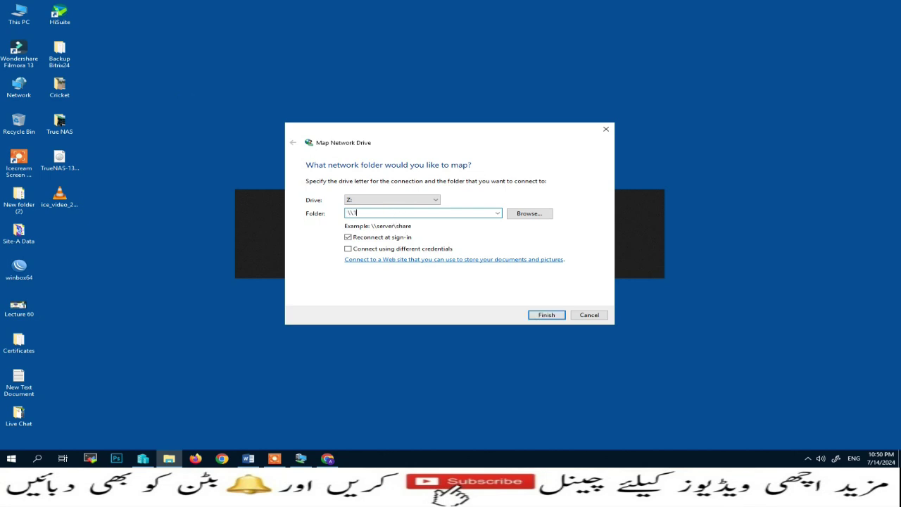
{"action": "type", "text": "192.168.10.164\\sharing-data"}
{"action": "left_click", "coordinate": [348, 249]}
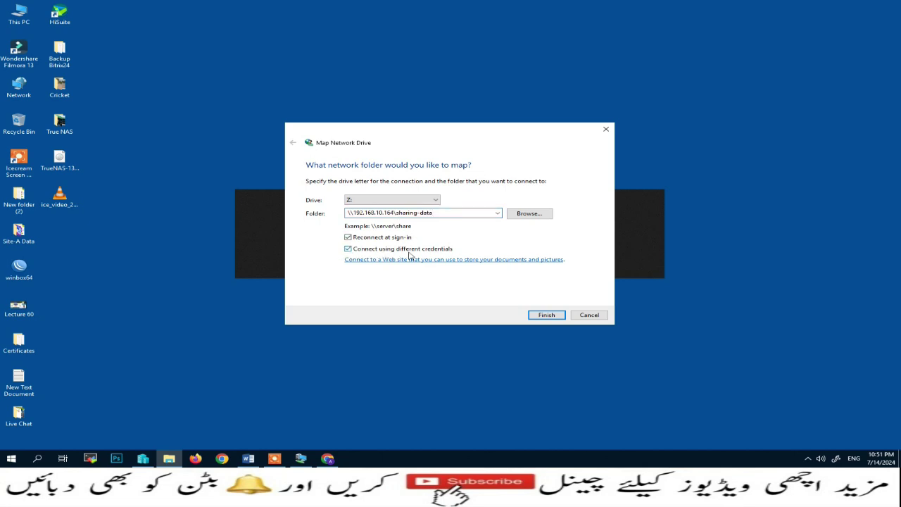
{"action": "left_click", "coordinate": [546, 316]}
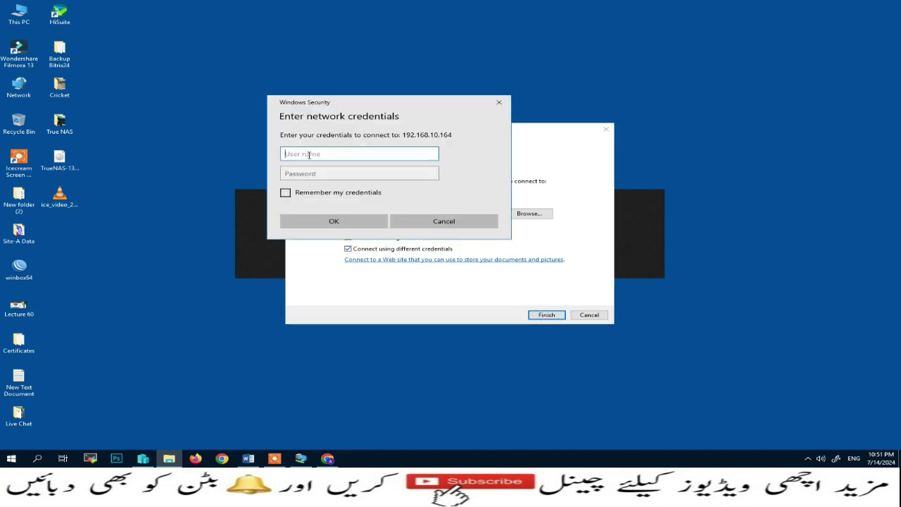
Enter the share user's name and password, remember the credentials, and connect
{"action": "type", "text": "kamran"}
{"action": "left_click", "coordinate": [296, 173]}
{"action": "type", "text": "1"}
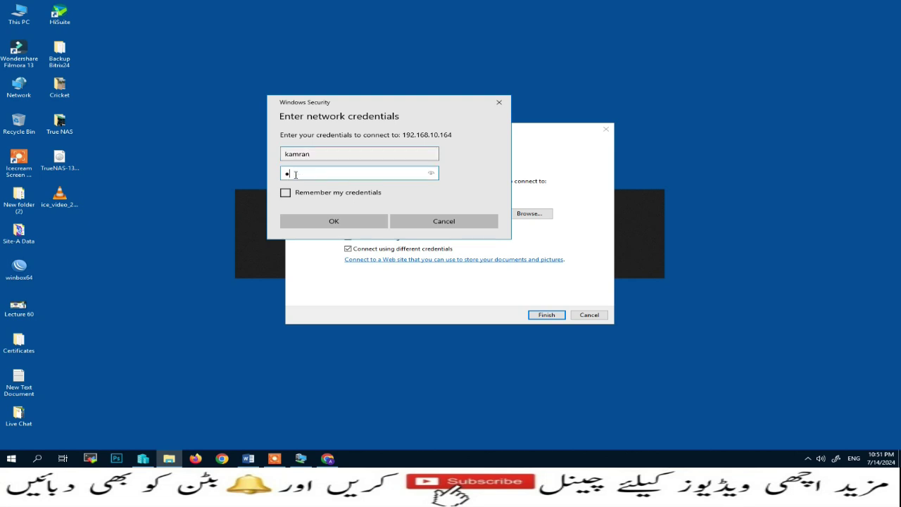
{"action": "type", "text": "234567890"}
{"action": "left_click", "coordinate": [285, 193]}
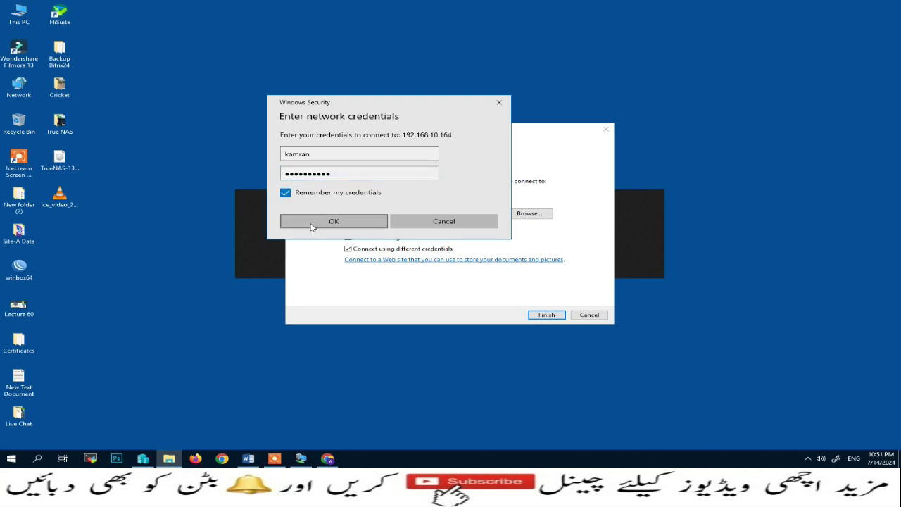
{"action": "left_click", "coordinate": [311, 226]}
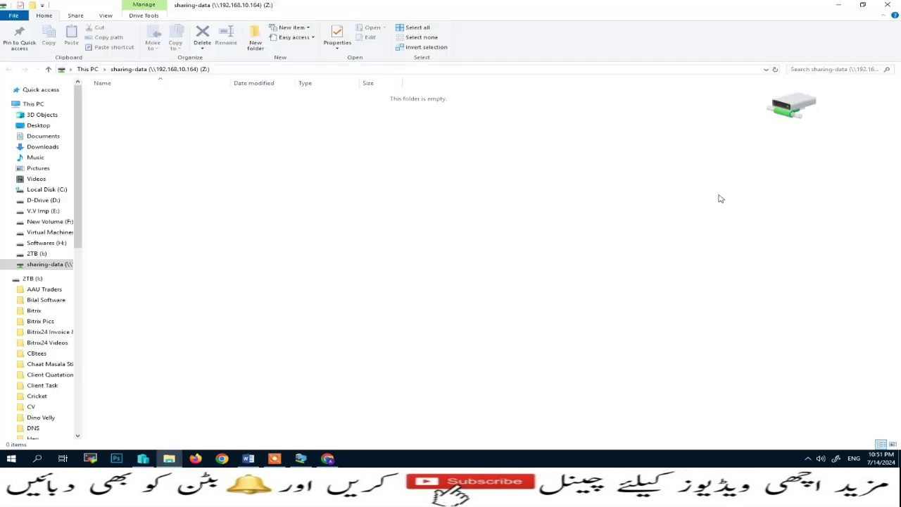
Open drive Z: from This PC and create a new named folder on it
{"action": "left_click", "coordinate": [887, 5]}
{"action": "double_click", "coordinate": [19, 14]}
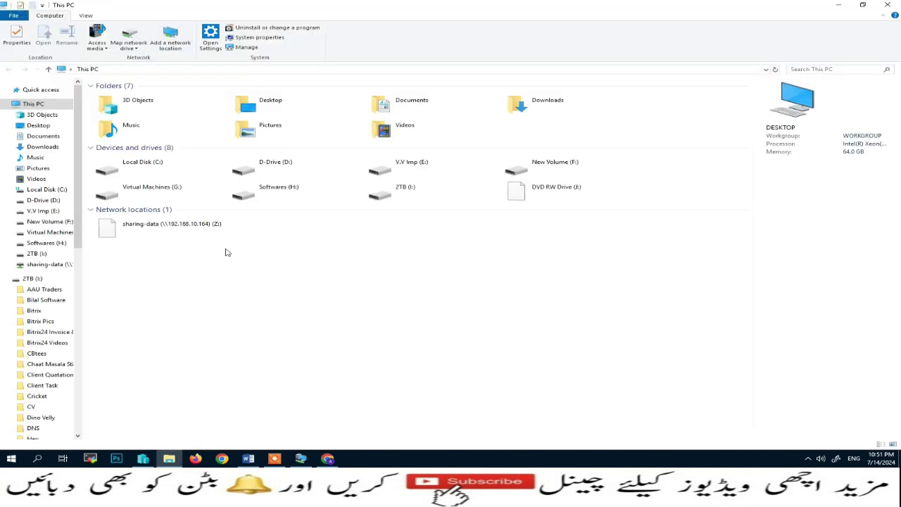
{"action": "double_click", "coordinate": [143, 228]}
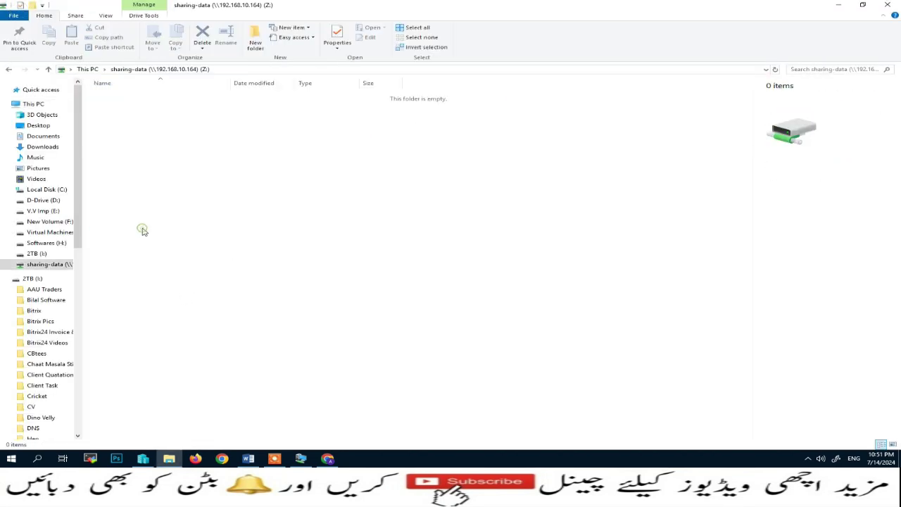
{"action": "right_click", "coordinate": [264, 198]}
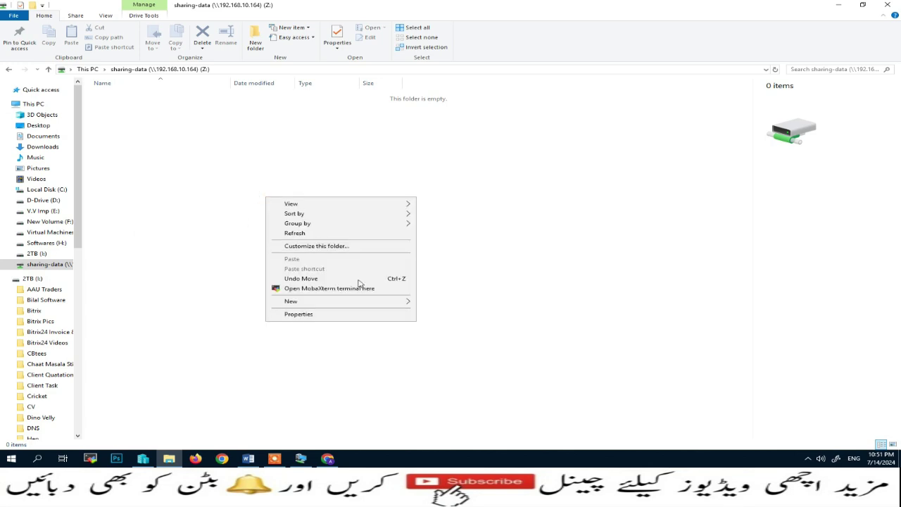
{"action": "mouse_move", "coordinate": [352, 302]}
{"action": "left_click", "coordinate": [491, 305]}
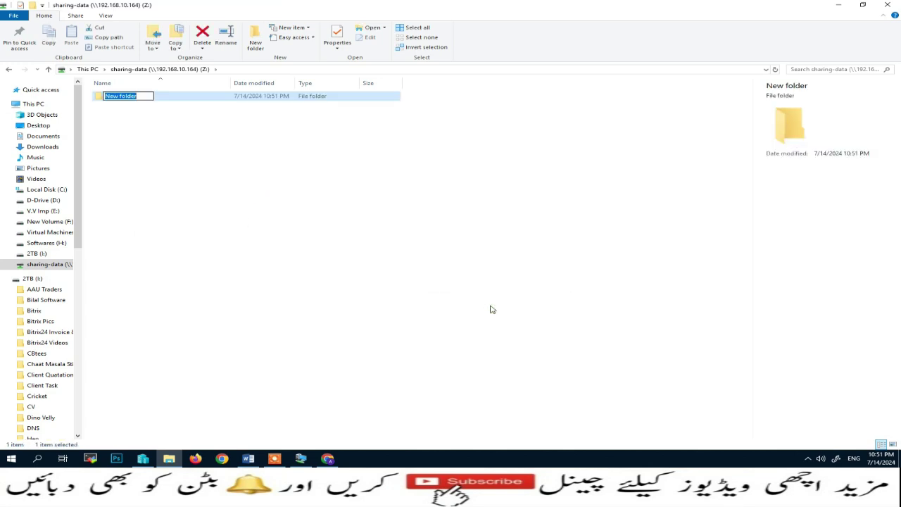
{"action": "key", "text": "Return"}
Create a named text document on drive Z: and open it for editing
{"action": "right_click", "coordinate": [427, 259]}
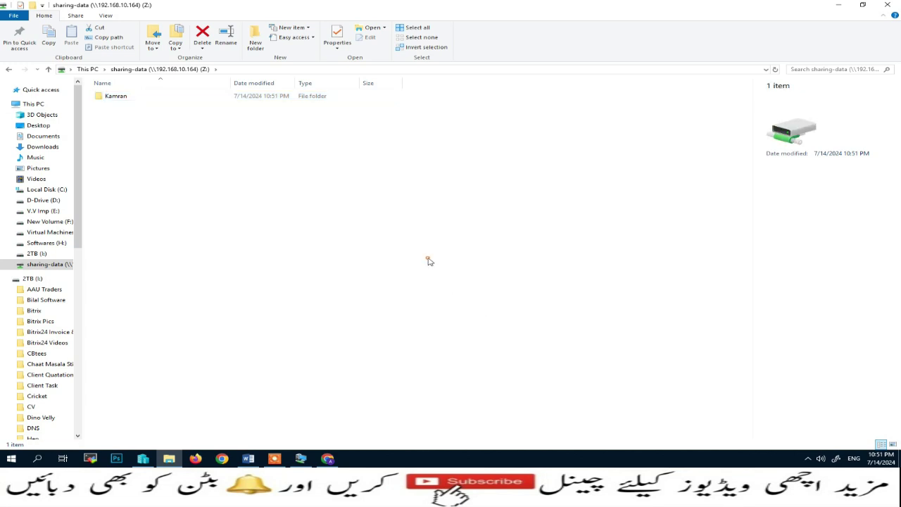
{"action": "mouse_move", "coordinate": [464, 363]}
{"action": "left_click", "coordinate": [639, 343]}
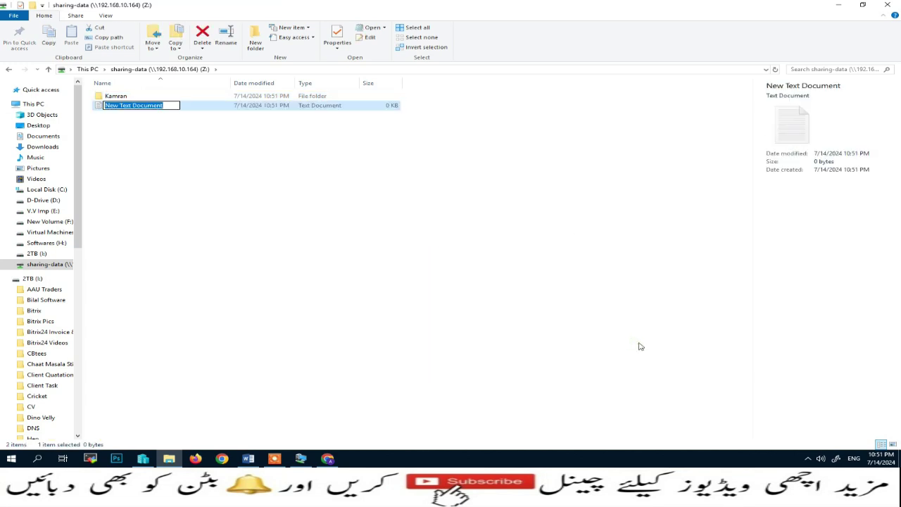
{"action": "type", "text": "awan"}
{"action": "key", "text": "Return"}
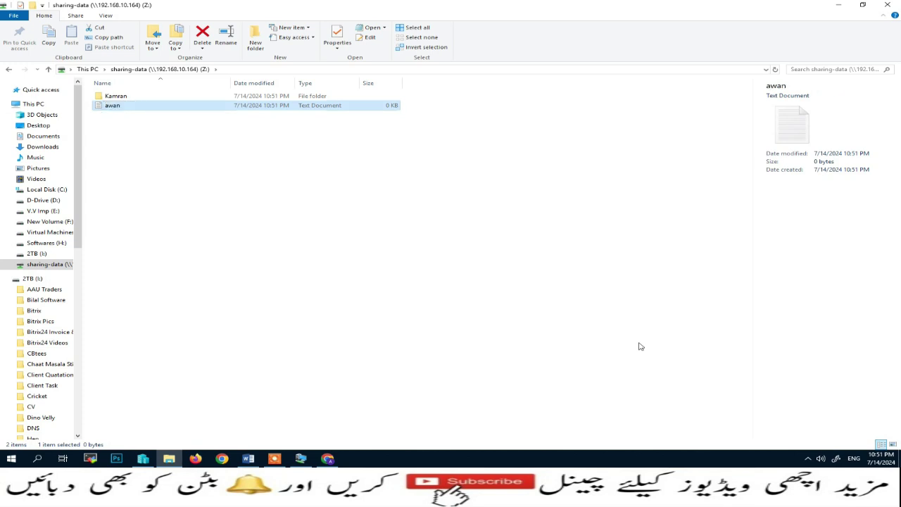
{"action": "key", "text": "Return"}
Write 'abc def' in the text file, save it, and close Notepad and Explorer
{"action": "type", "text": "abc"}
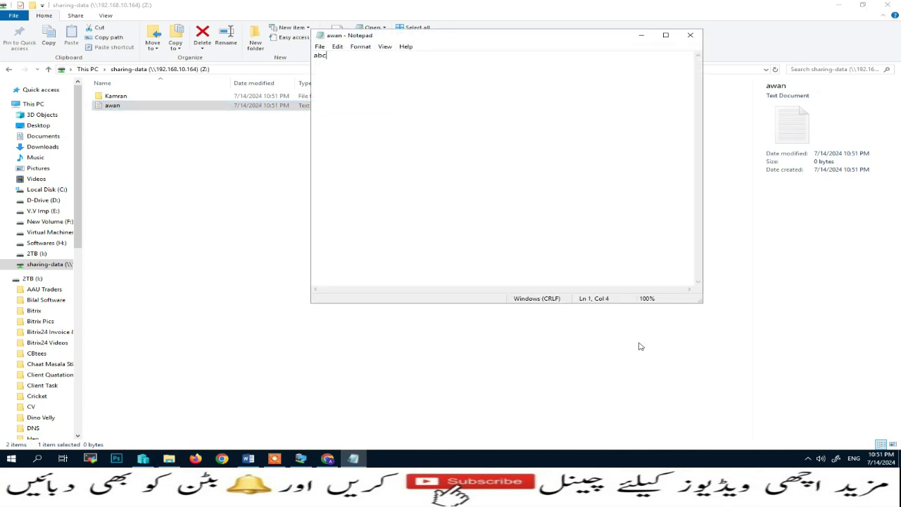
{"action": "type", "text": " de"}
{"action": "key", "text": "BackSpace"}
{"action": "type", "text": "f"}
{"action": "left_click", "coordinate": [320, 46]}
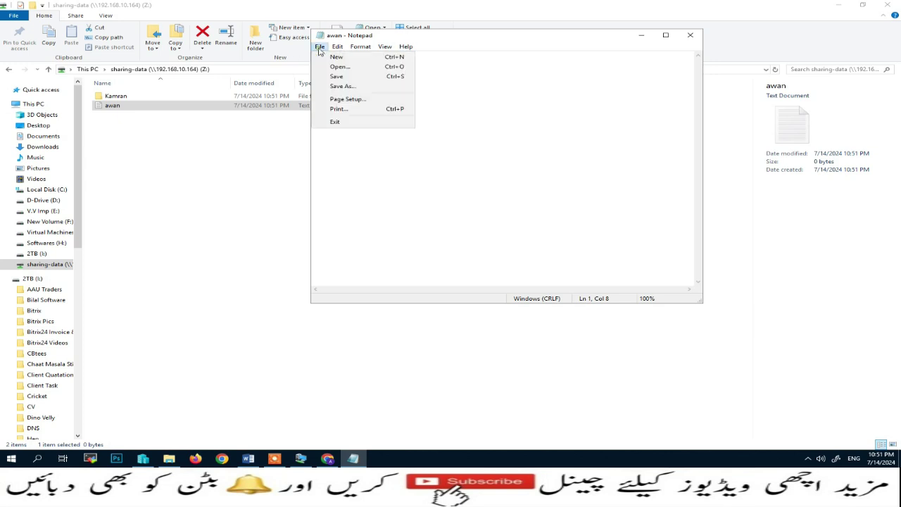
{"action": "left_click", "coordinate": [326, 77]}
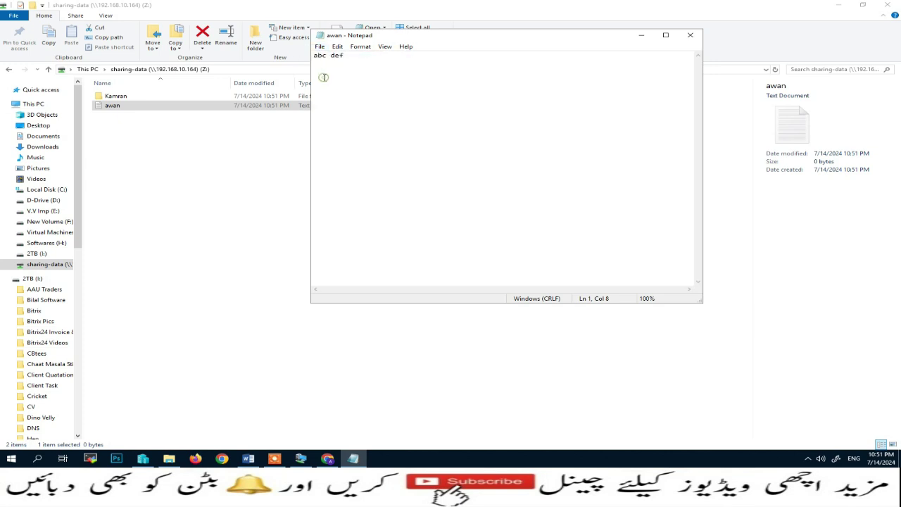
{"action": "left_click", "coordinate": [689, 35]}
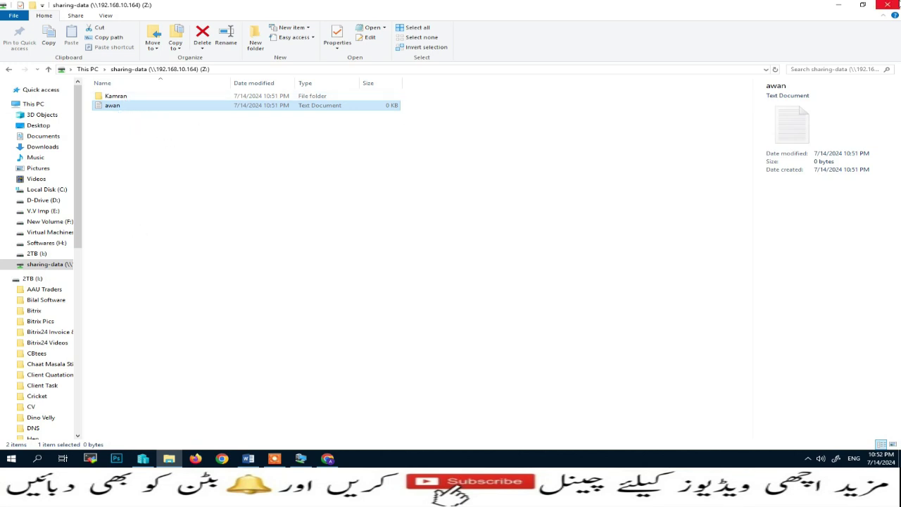
{"action": "left_click", "coordinate": [892, 4]}
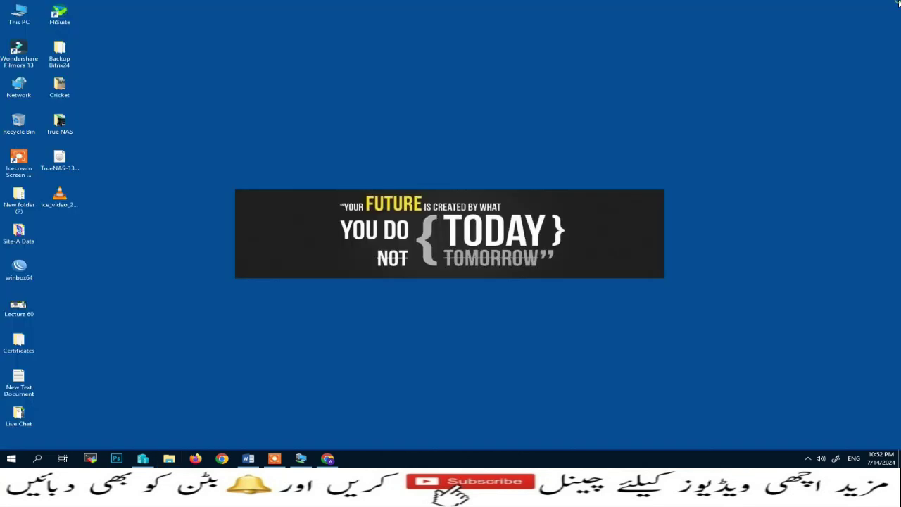
Return to TrueNAS in Chrome and open the System > General settings page
{"action": "left_click", "coordinate": [328, 459]}
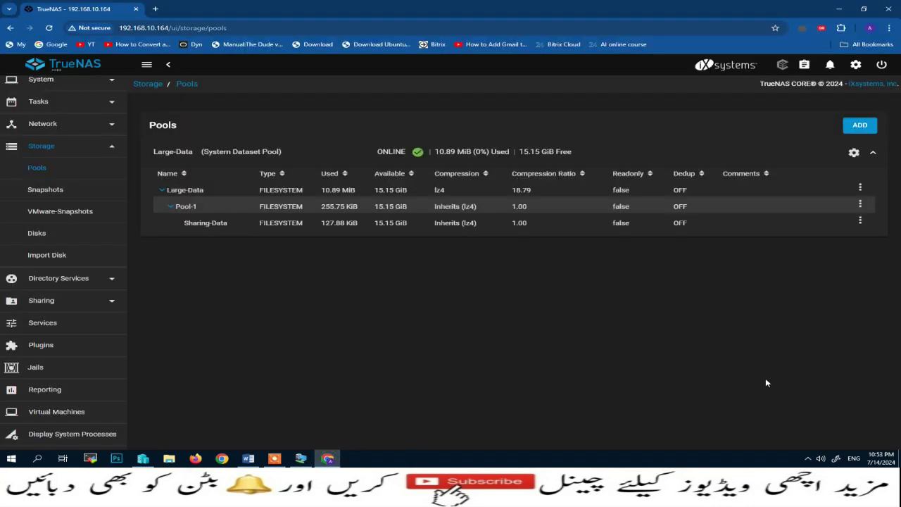
{"action": "left_click", "coordinate": [113, 146]}
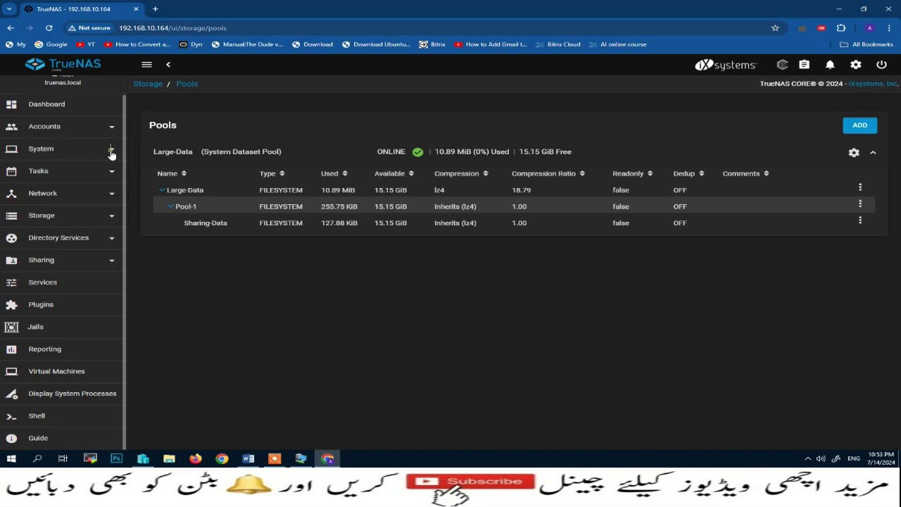
{"action": "left_click", "coordinate": [110, 154]}
{"action": "left_click", "coordinate": [42, 171]}
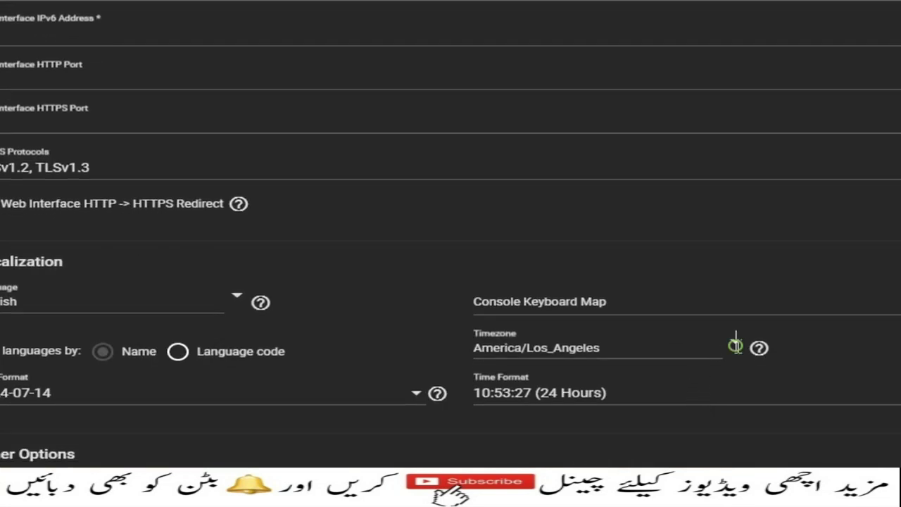
Set the timezone to Asia/Karachi and check the web interface IPv4 address help
{"action": "left_click", "coordinate": [735, 340]}
{"action": "scroll", "coordinate": [764, 296], "scroll_direction": "down", "scroll_amount": 15}
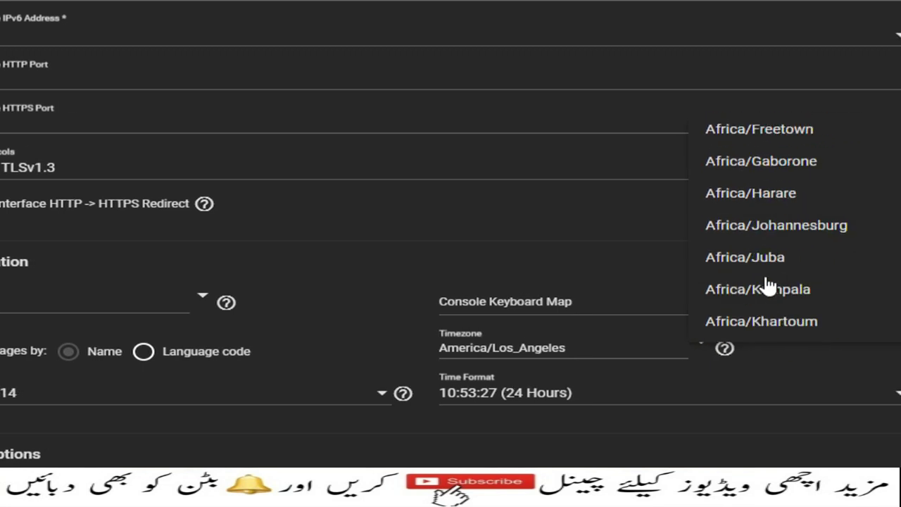
{"action": "scroll", "coordinate": [765, 285], "scroll_direction": "down", "scroll_amount": 20}
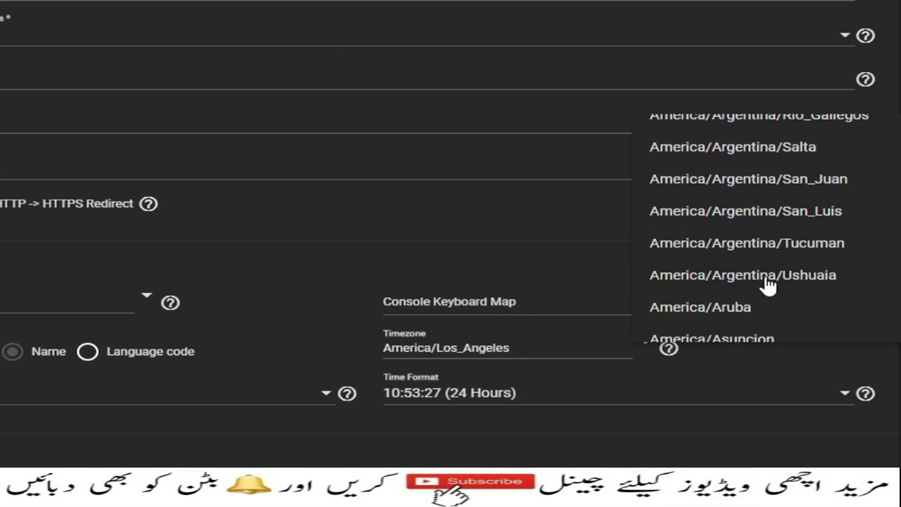
{"action": "scroll", "coordinate": [767, 285], "scroll_direction": "down", "scroll_amount": 20}
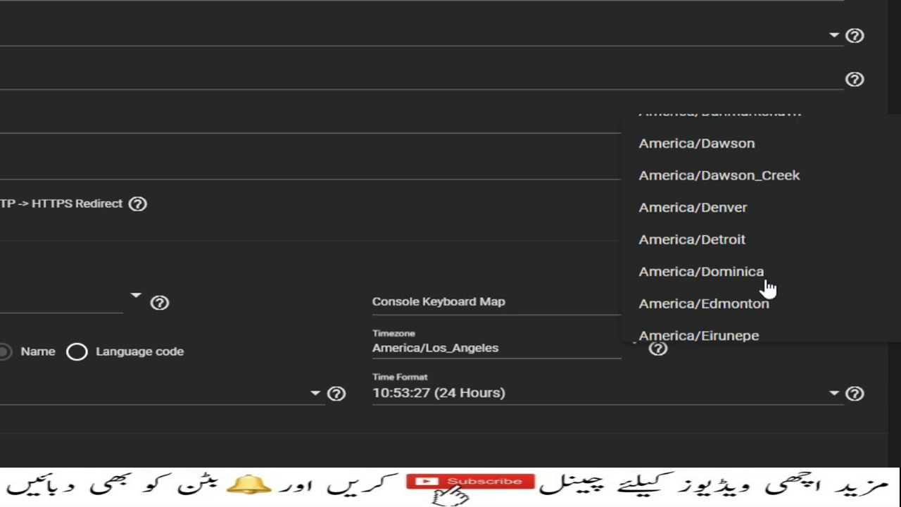
{"action": "scroll", "coordinate": [767, 288], "scroll_direction": "down", "scroll_amount": 20}
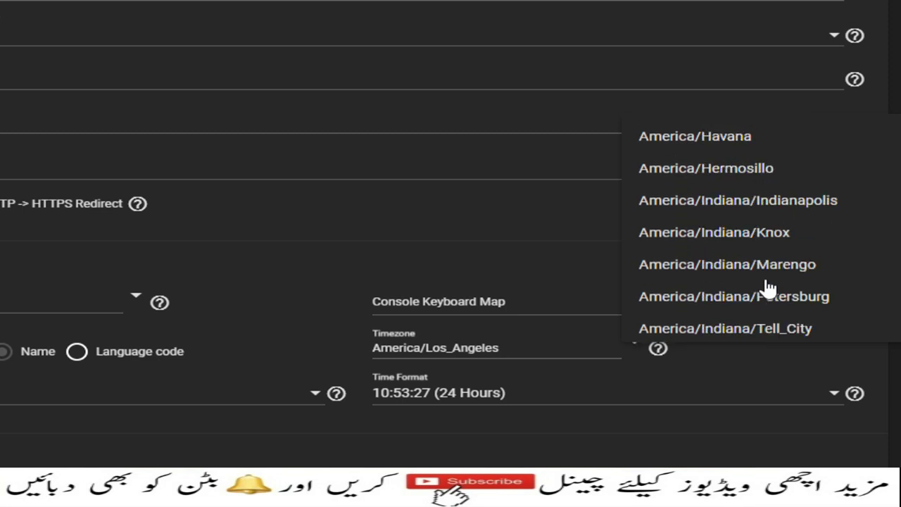
{"action": "scroll", "coordinate": [767, 288], "scroll_direction": "down", "scroll_amount": 20}
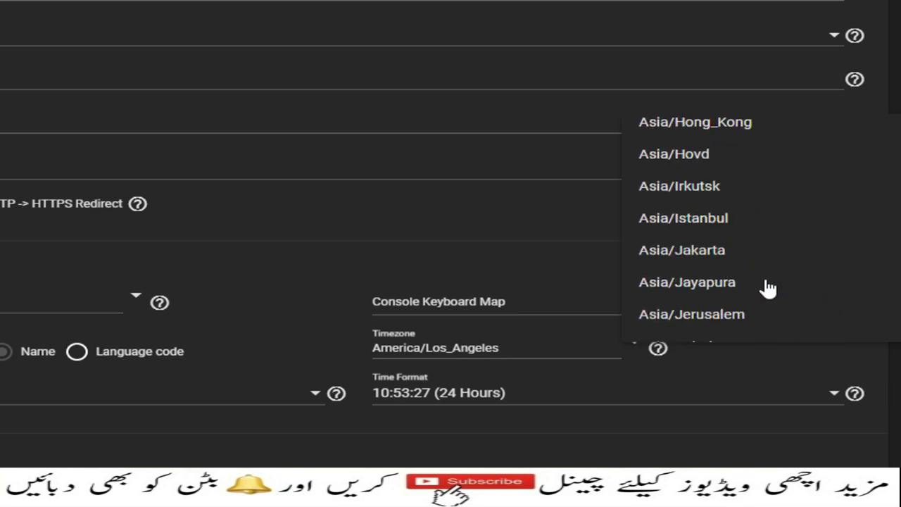
{"action": "left_click", "coordinate": [714, 145]}
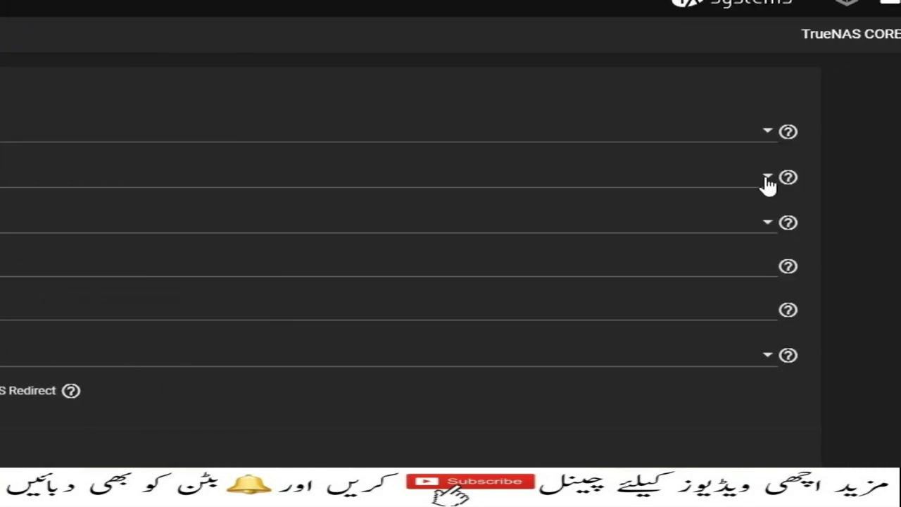
{"action": "left_click", "coordinate": [767, 178]}
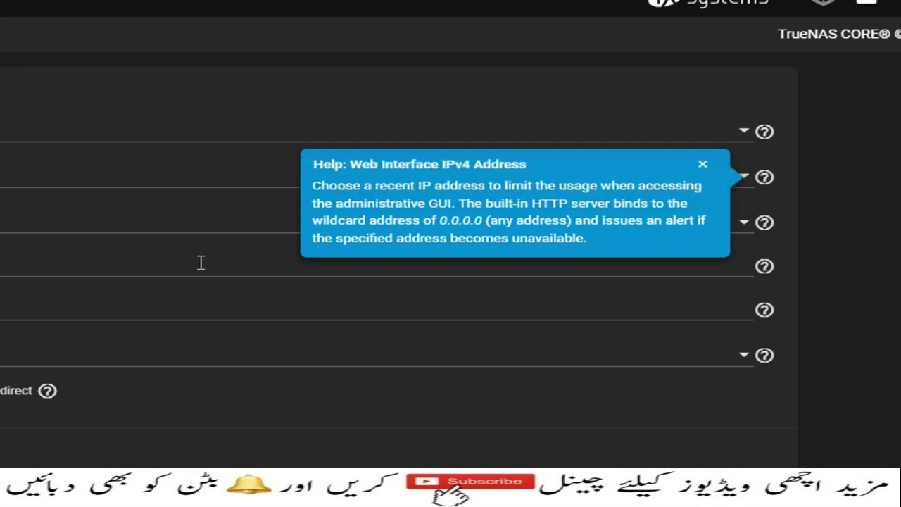
{"action": "left_click", "coordinate": [702, 163]}
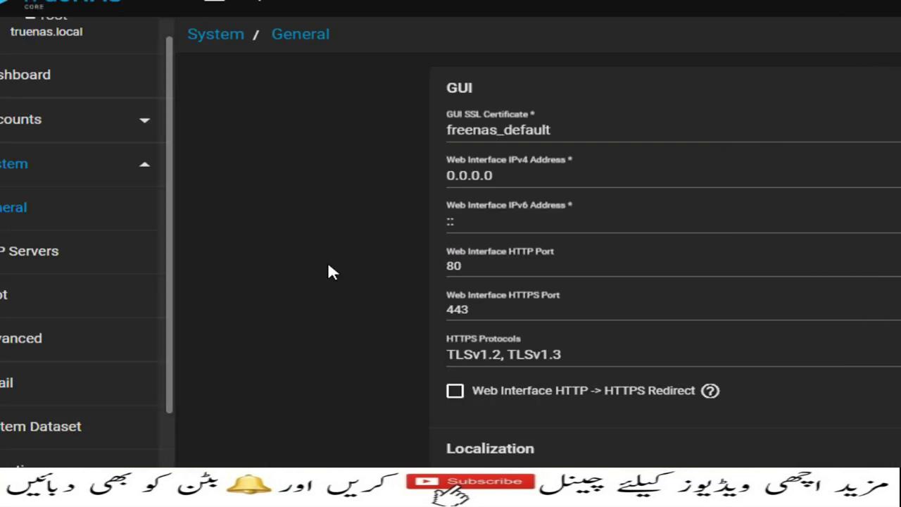
{"action": "left_click", "coordinate": [483, 266]}
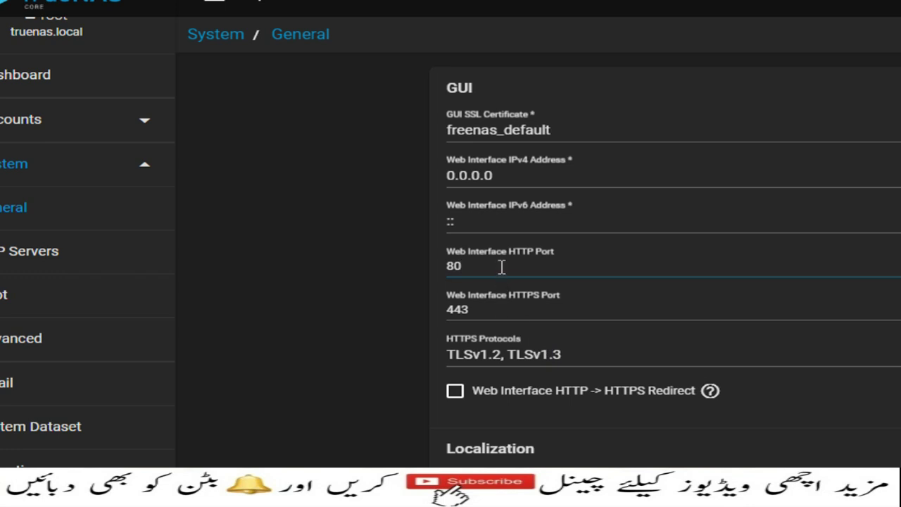
{"action": "type", "text": "80"}
{"action": "key", "text": "BackSpace"}
{"action": "key", "text": "BackSpace"}
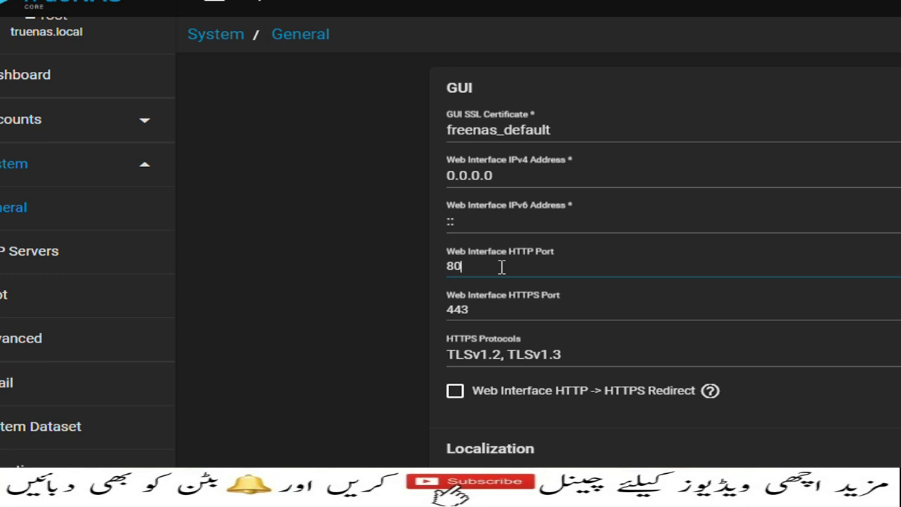
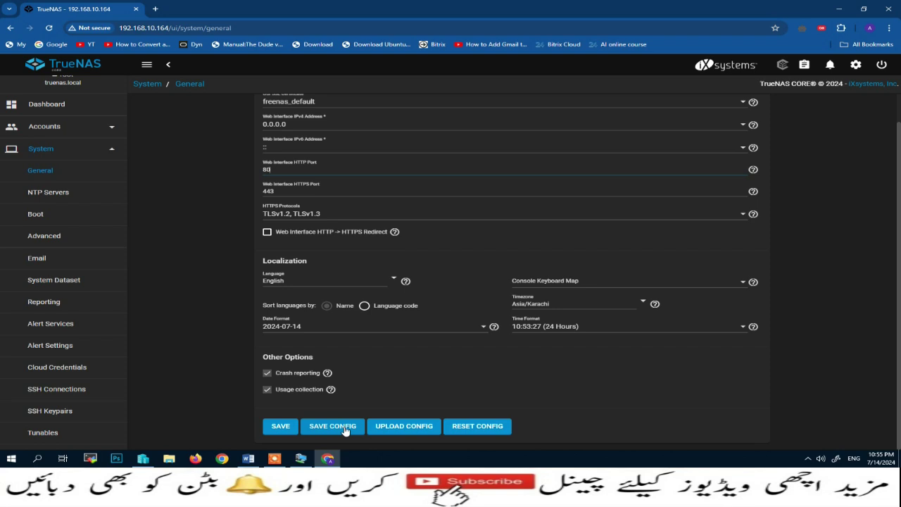
Save the Asia/Karachi timezone settings and confirm the web service restart
{"action": "left_click", "coordinate": [282, 427]}
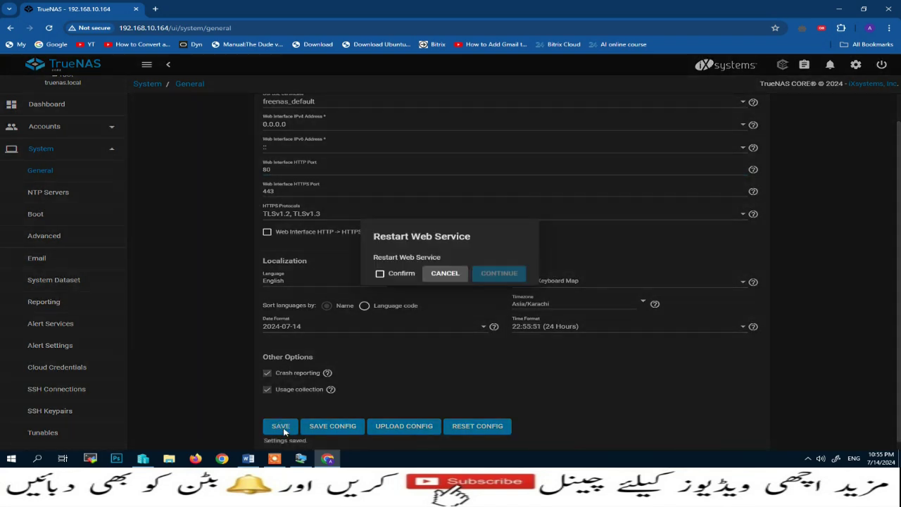
{"action": "left_click", "coordinate": [380, 273]}
{"action": "left_click", "coordinate": [503, 275]}
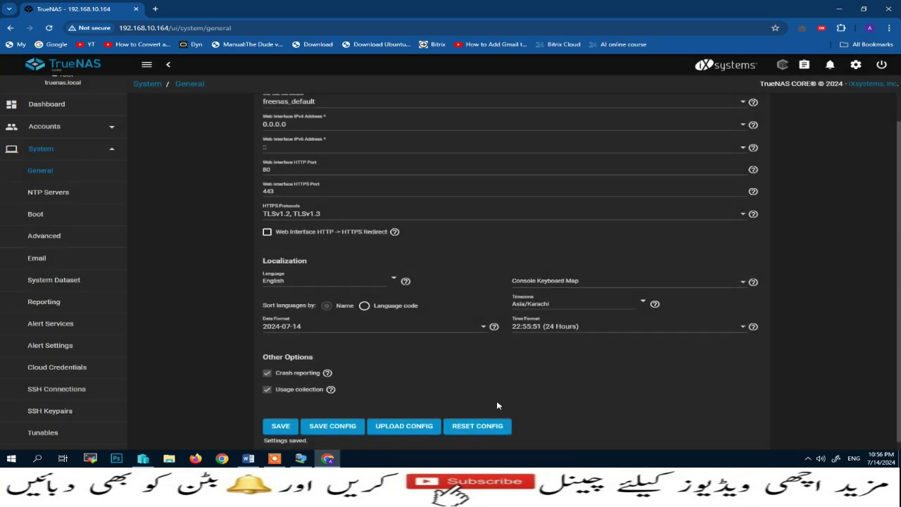
Open the root user's Edit form from Accounts > Users and expand the System menu
{"action": "left_click", "coordinate": [111, 150]}
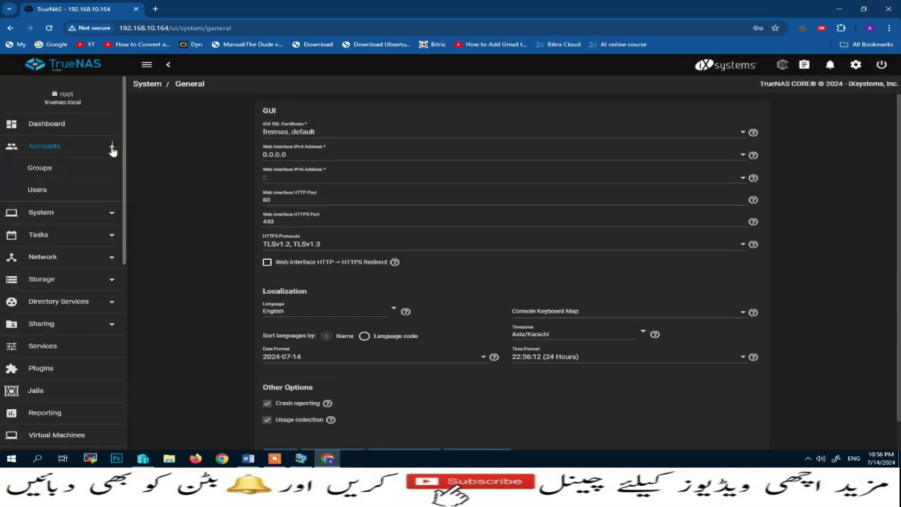
{"action": "left_click", "coordinate": [44, 191]}
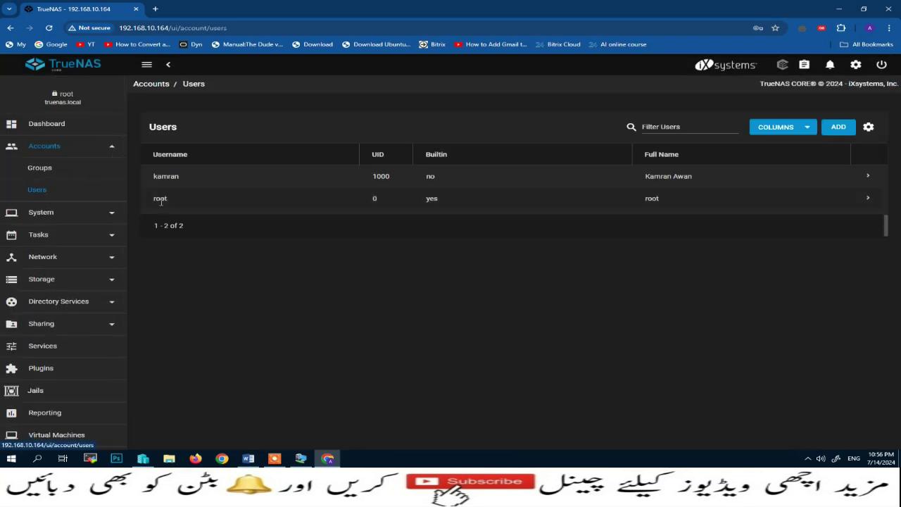
{"action": "left_click", "coordinate": [866, 200]}
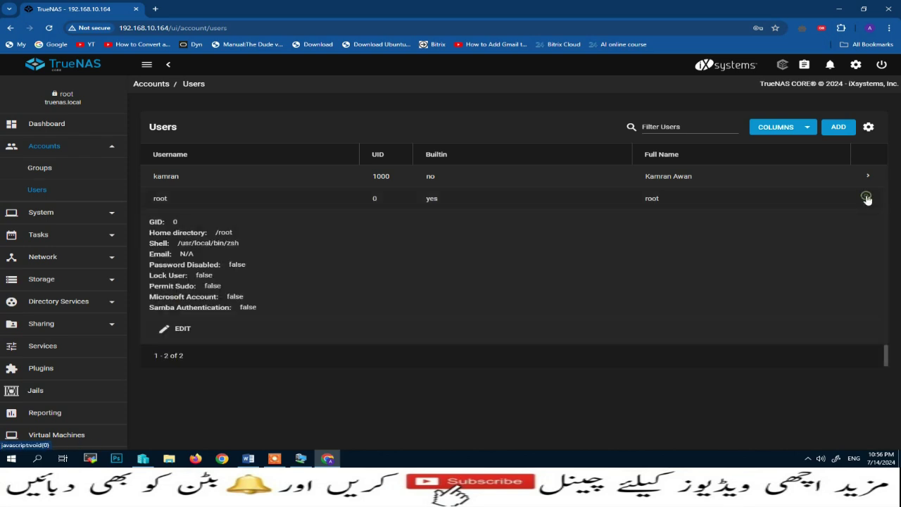
{"action": "left_click", "coordinate": [179, 333]}
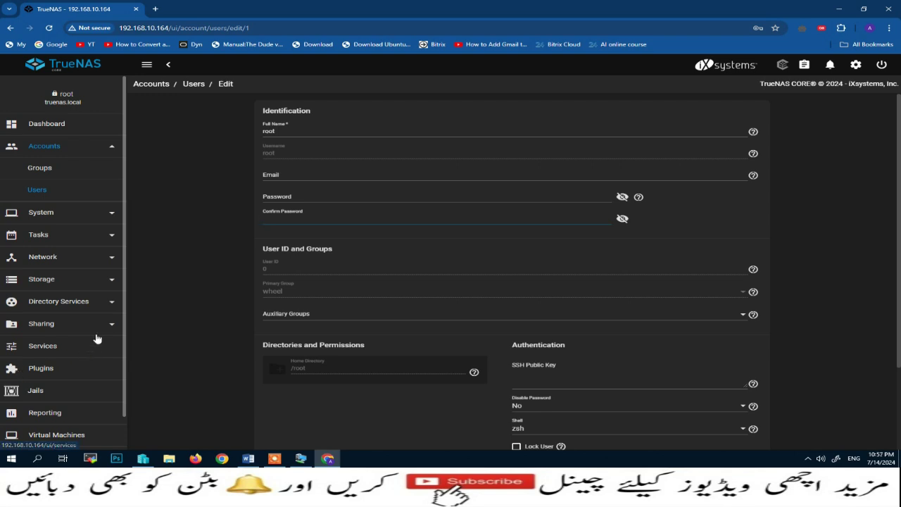
{"action": "left_click", "coordinate": [112, 218]}
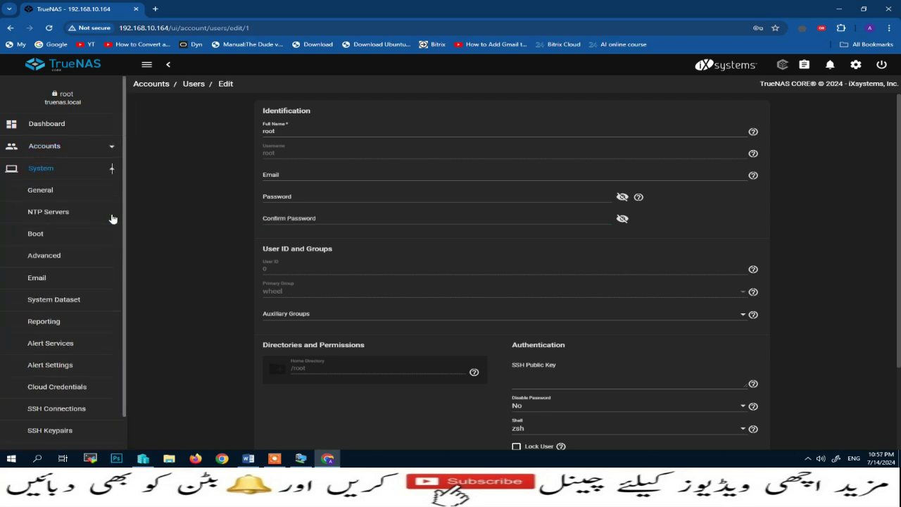
{"action": "scroll", "coordinate": [89, 343], "scroll_direction": "down", "scroll_amount": 5}
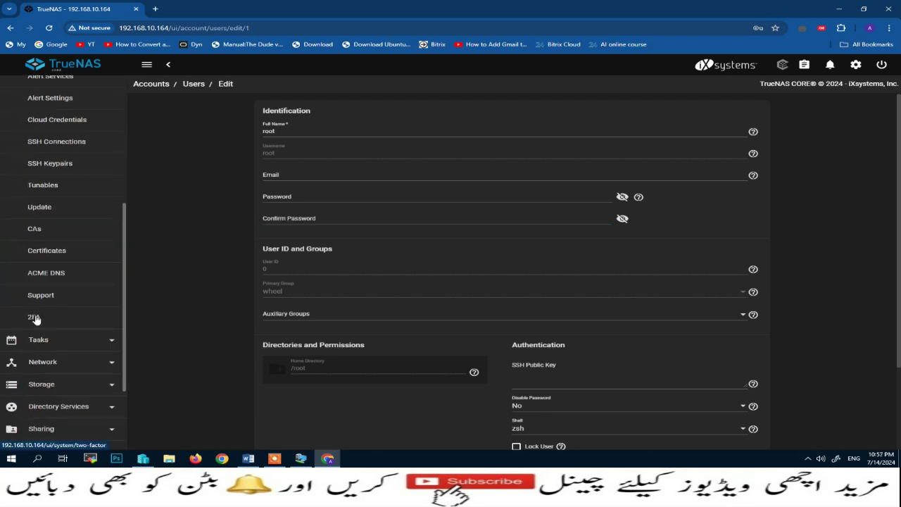
View the 2FA settings, then open the empty S.M.A.R.T. Tests list under Tasks
{"action": "left_click", "coordinate": [35, 320]}
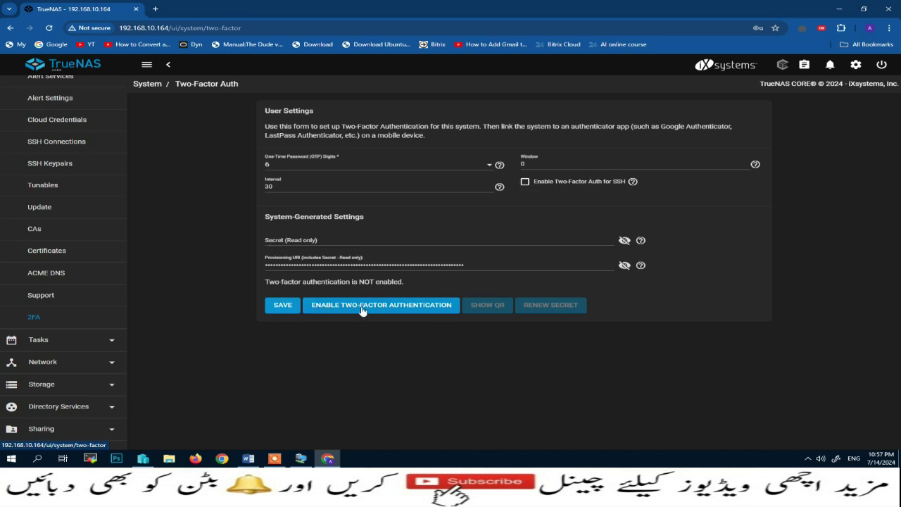
{"action": "left_click", "coordinate": [113, 339]}
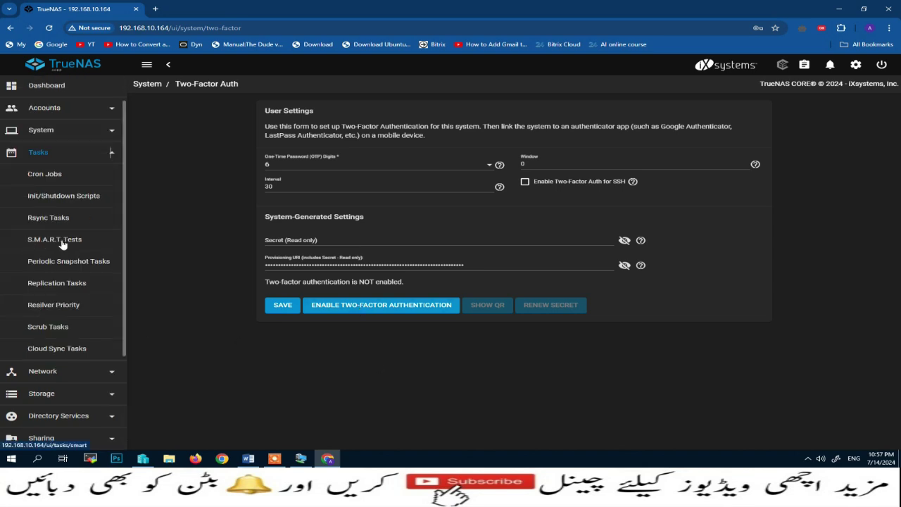
{"action": "left_click", "coordinate": [62, 243]}
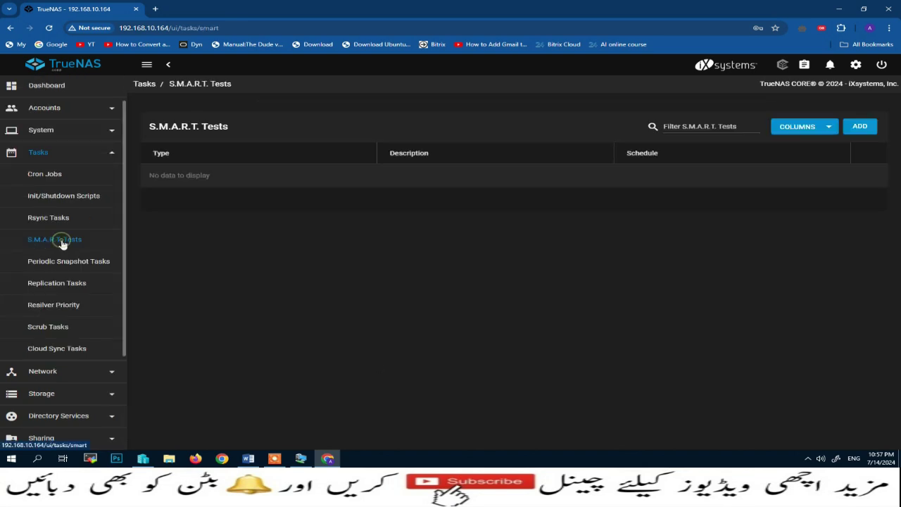
Open an Add S.M.A.R.T. Test form and browse its Disks, Type and Schedule options, keeping Daily
{"action": "left_click", "coordinate": [865, 128]}
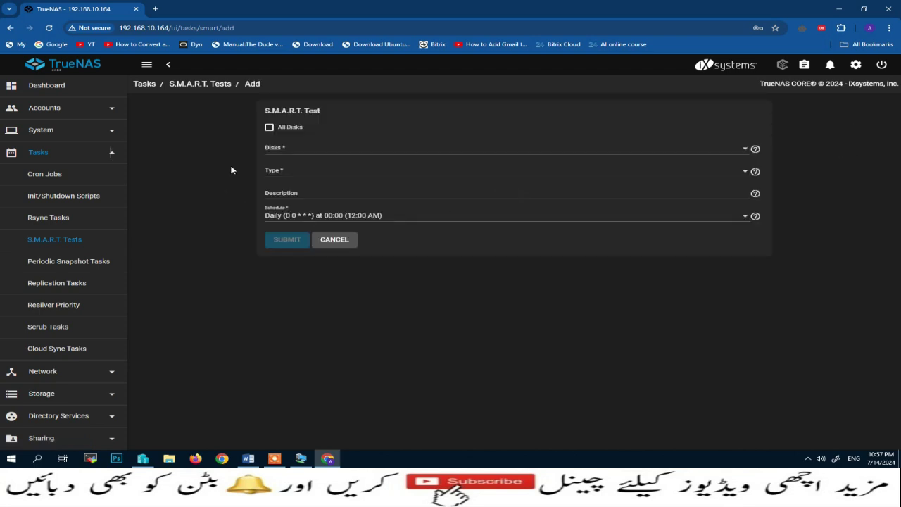
{"action": "left_click", "coordinate": [747, 152]}
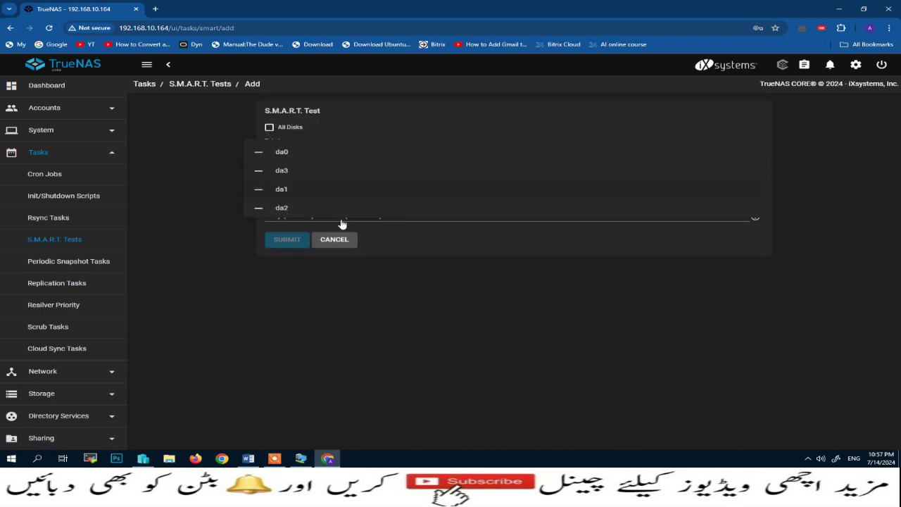
{"action": "left_click", "coordinate": [428, 272]}
{"action": "left_click", "coordinate": [269, 128]}
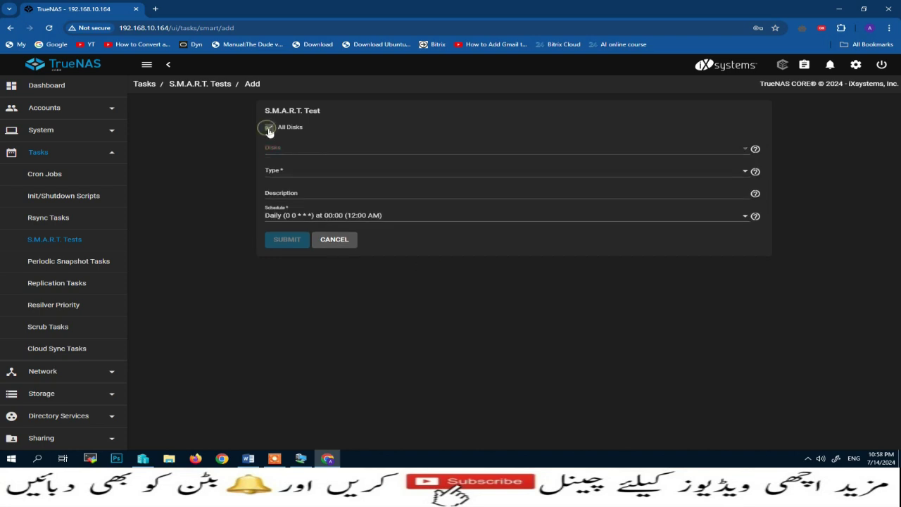
{"action": "left_click", "coordinate": [270, 128]}
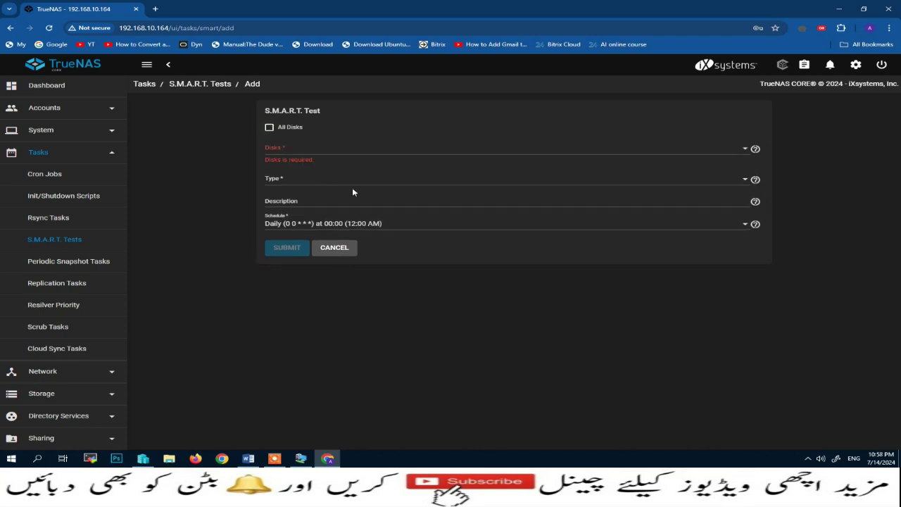
{"action": "left_click", "coordinate": [747, 182]}
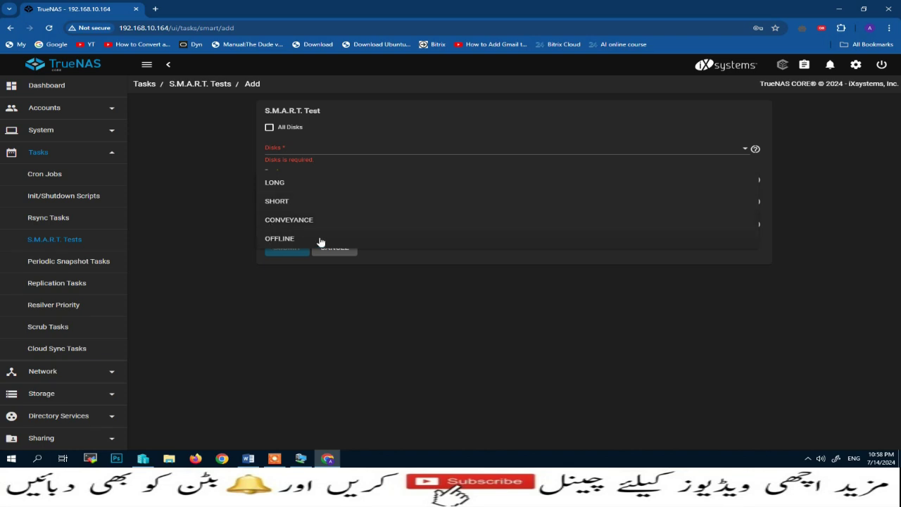
{"action": "left_click", "coordinate": [476, 297]}
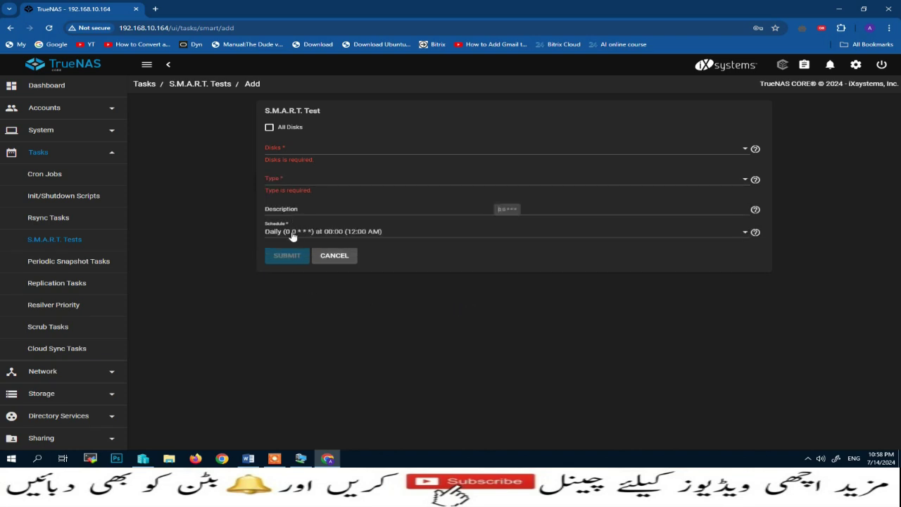
{"action": "left_click", "coordinate": [747, 237]}
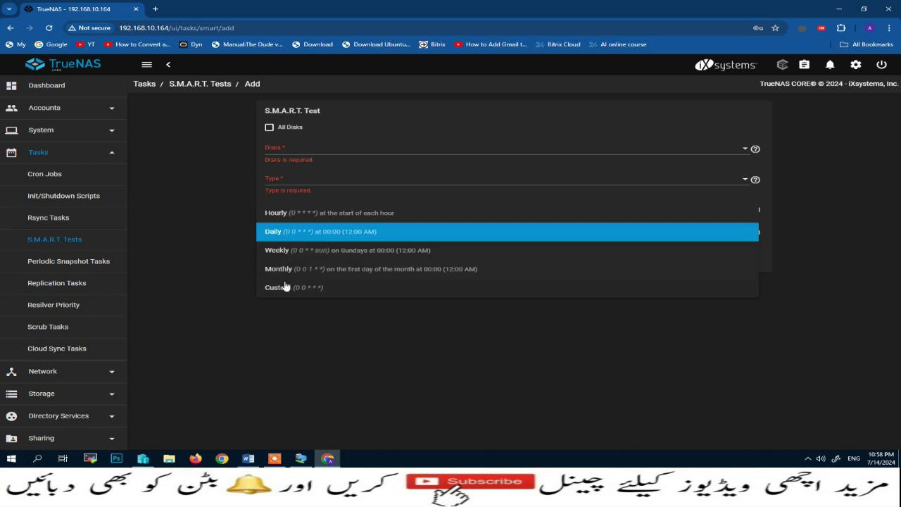
{"action": "left_click", "coordinate": [485, 341]}
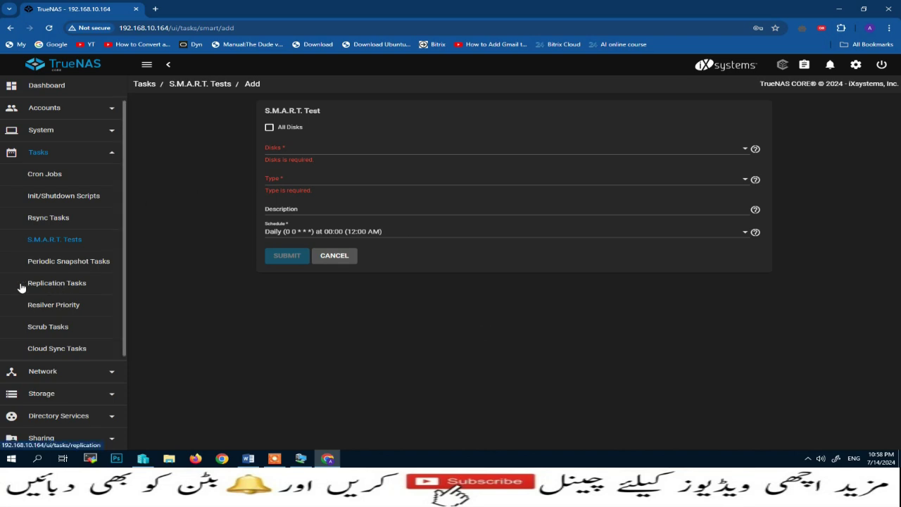
Browse the replication wizard's source location choices, then open Scrub Tasks showing the Large-Data scrub
{"action": "left_click", "coordinate": [51, 285]}
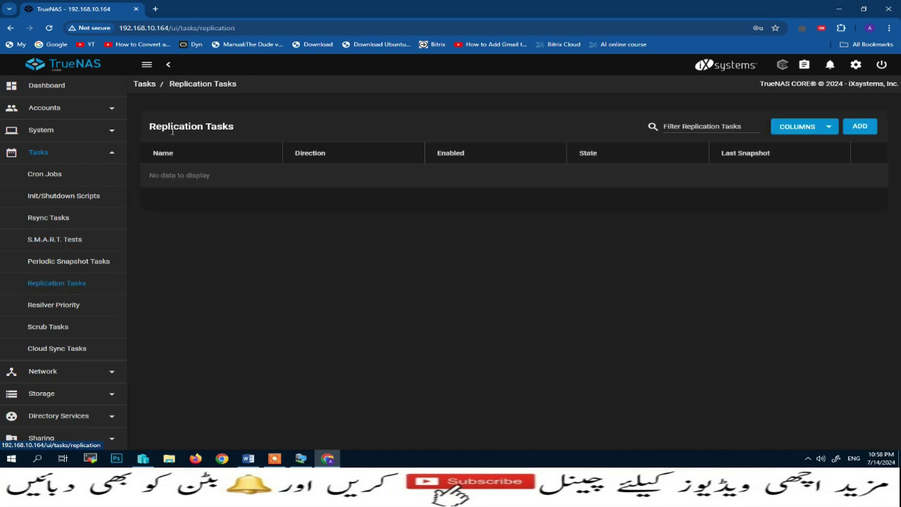
{"action": "left_click", "coordinate": [865, 129]}
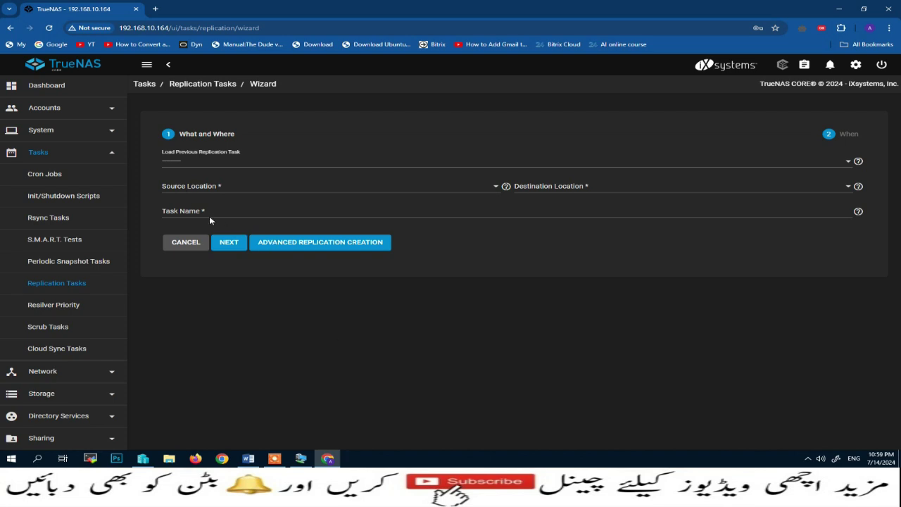
{"action": "left_click", "coordinate": [496, 188]}
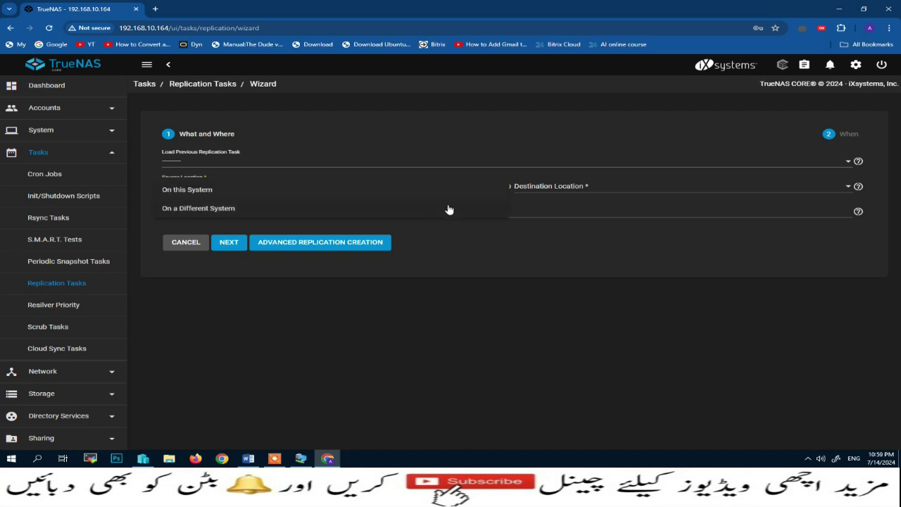
{"action": "left_click", "coordinate": [784, 243]}
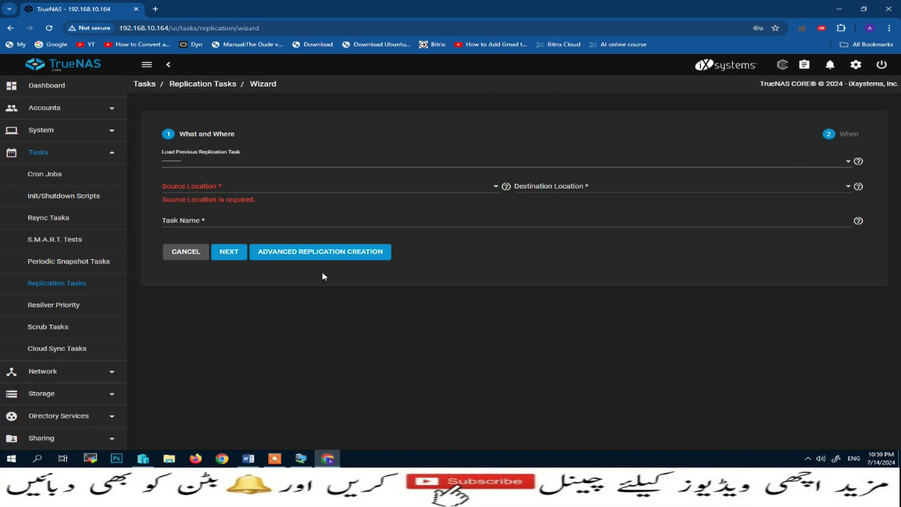
{"action": "left_click", "coordinate": [45, 328]}
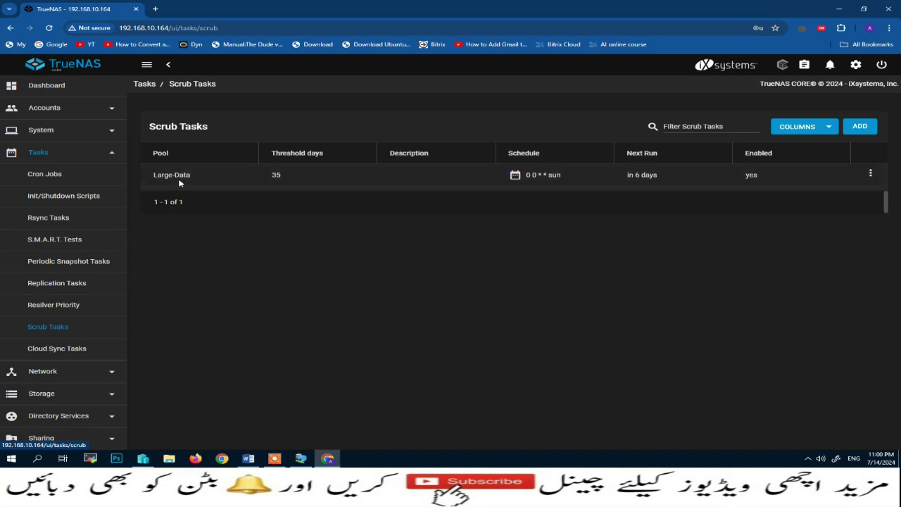
Open and abandon an Add Scrub Task form, then collapse the Tasks menu
{"action": "left_click", "coordinate": [860, 127]}
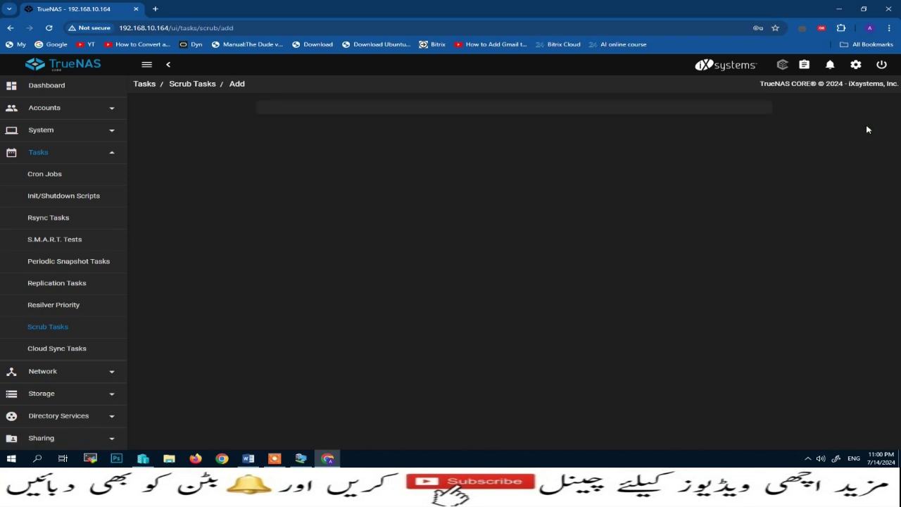
{"action": "left_click", "coordinate": [345, 255]}
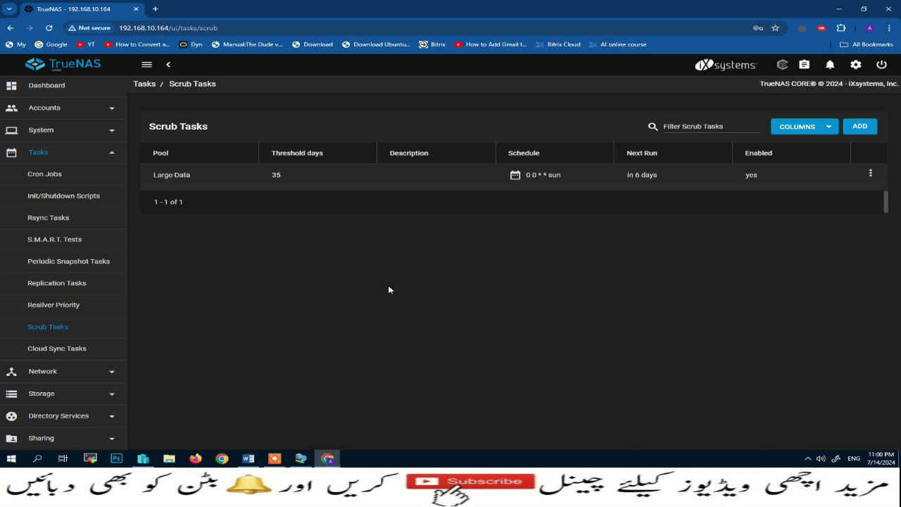
{"action": "left_click", "coordinate": [111, 152]}
View the Network Summary and the hn0 interface settings without changing anything
{"action": "left_click", "coordinate": [112, 195]}
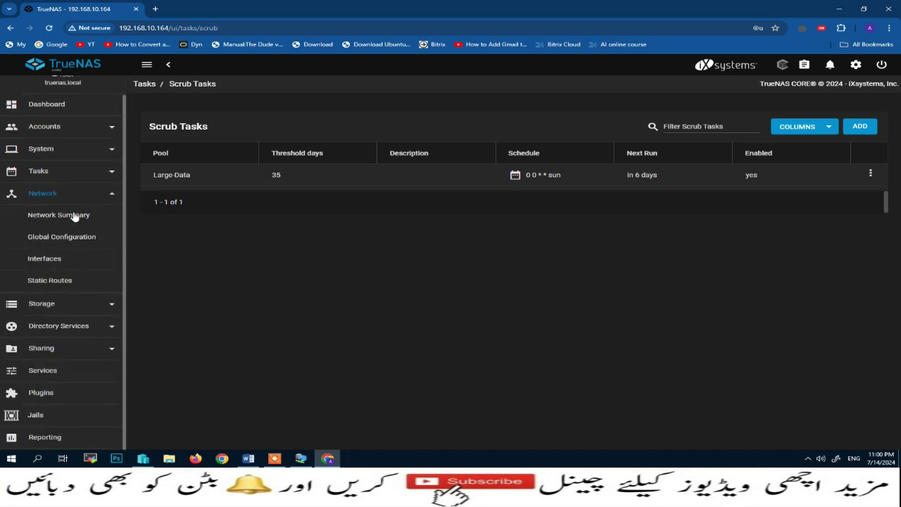
{"action": "left_click", "coordinate": [45, 215]}
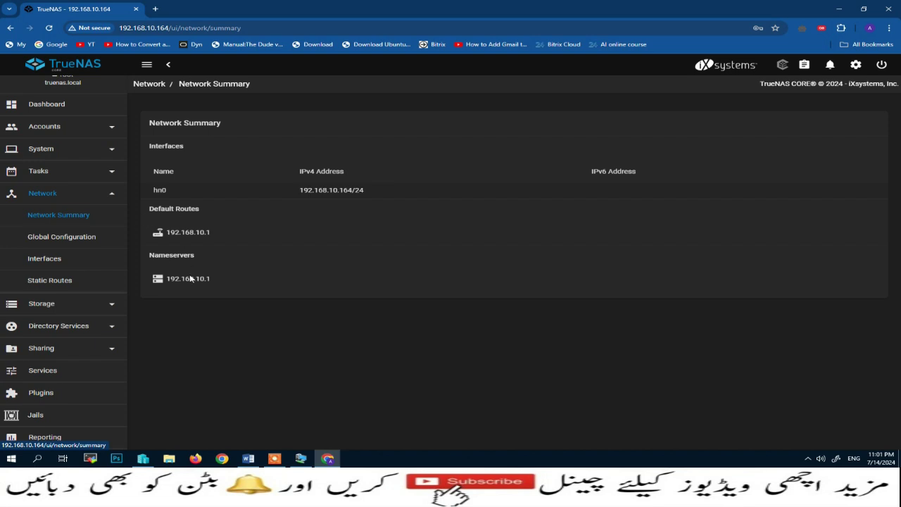
{"action": "left_click", "coordinate": [46, 260]}
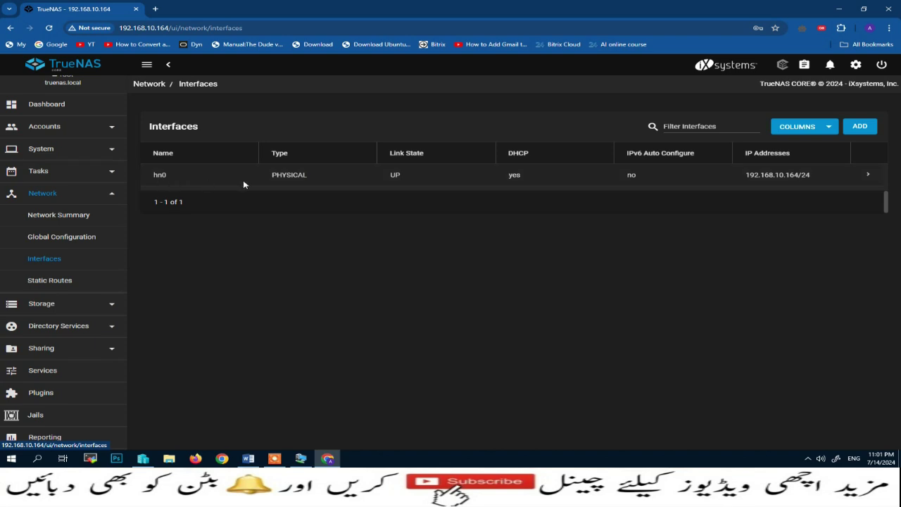
{"action": "left_click", "coordinate": [869, 175]}
{"action": "left_click", "coordinate": [185, 316]}
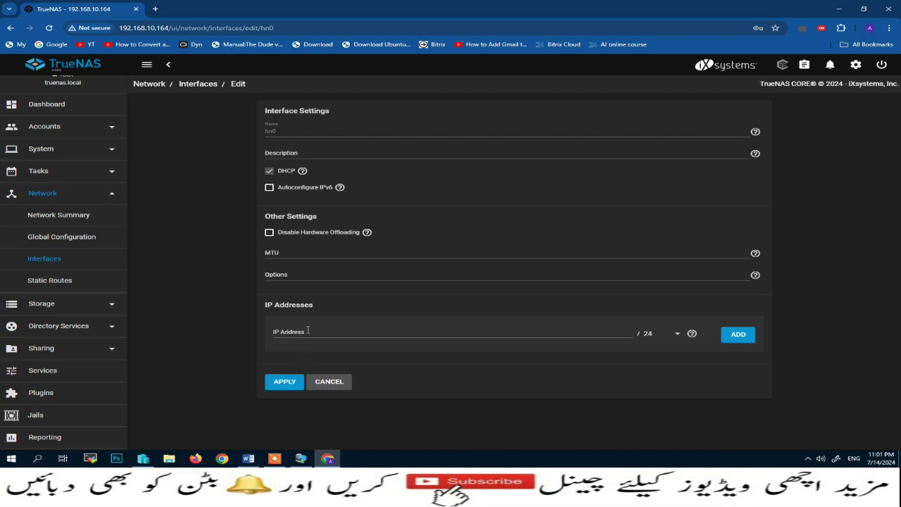
{"action": "left_click", "coordinate": [335, 381]}
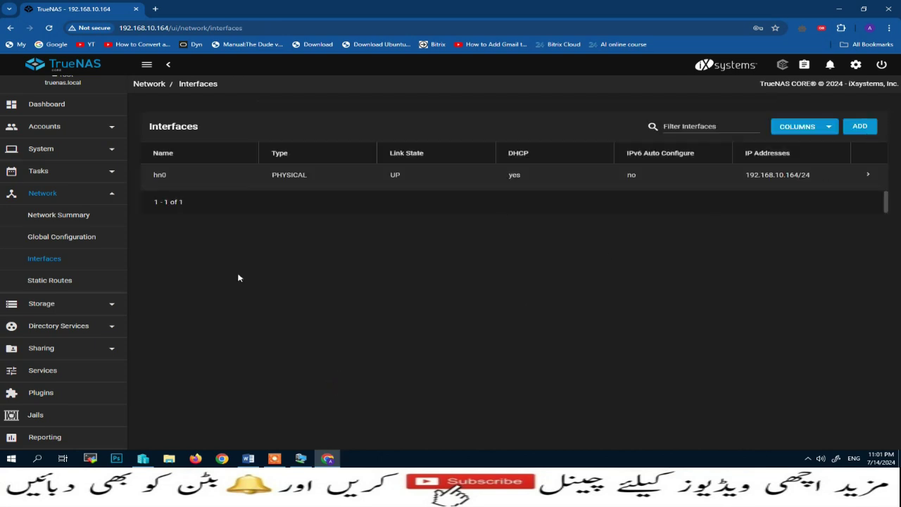
Open an Add Static Route form from the empty Static Routes list and cancel it
{"action": "left_click", "coordinate": [49, 285]}
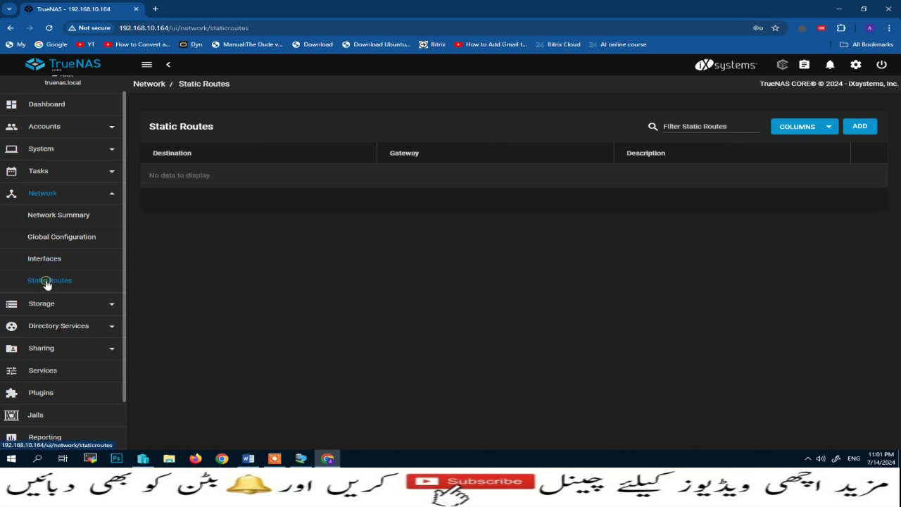
{"action": "left_click", "coordinate": [860, 127]}
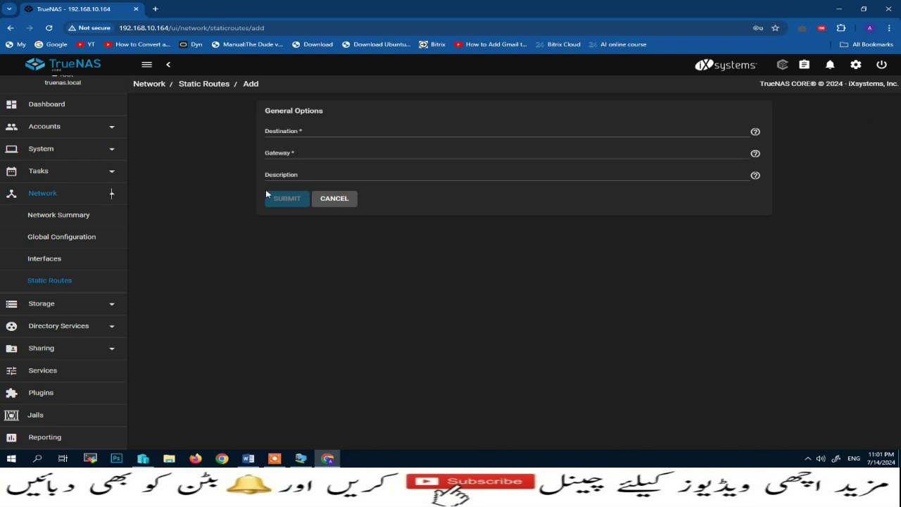
{"action": "left_click", "coordinate": [329, 200]}
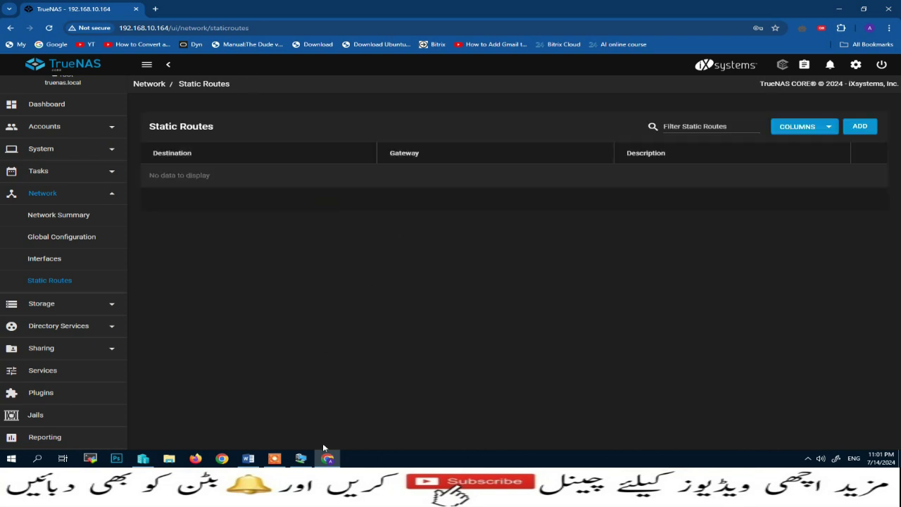
{"action": "left_click", "coordinate": [111, 304]}
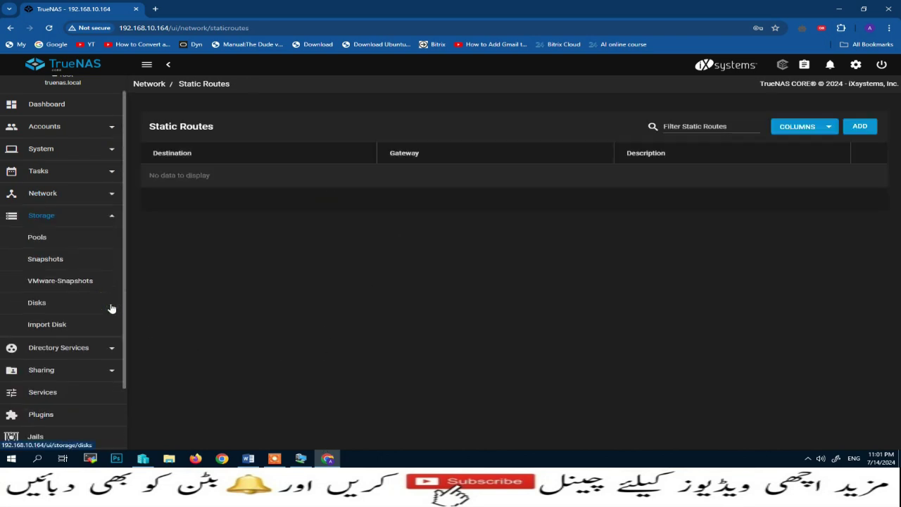
Check the empty Snapshots list, then start FTP, view its settings and stop it again
{"action": "left_click", "coordinate": [45, 258]}
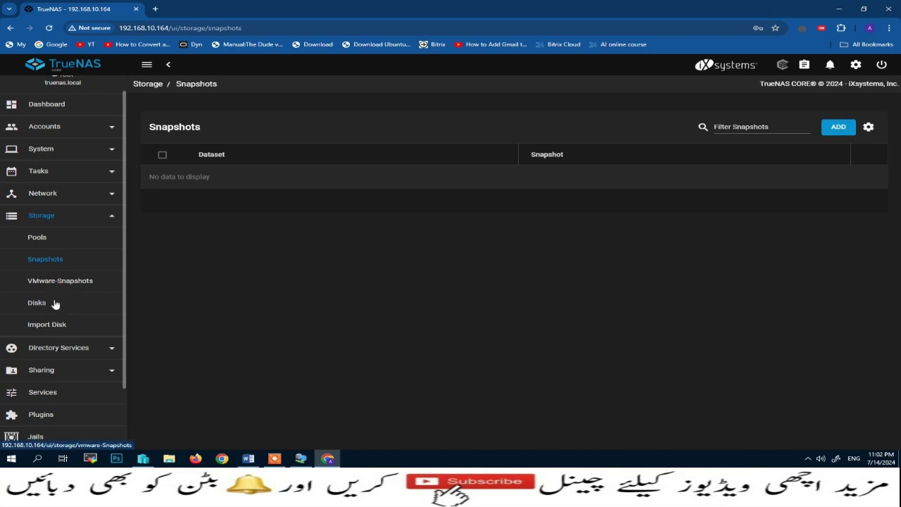
{"action": "left_click", "coordinate": [50, 392]}
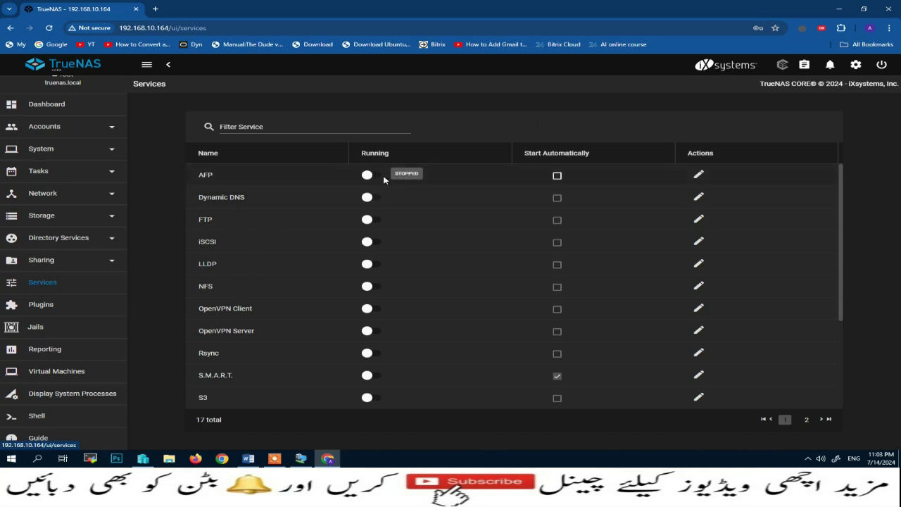
{"action": "left_click", "coordinate": [378, 223]}
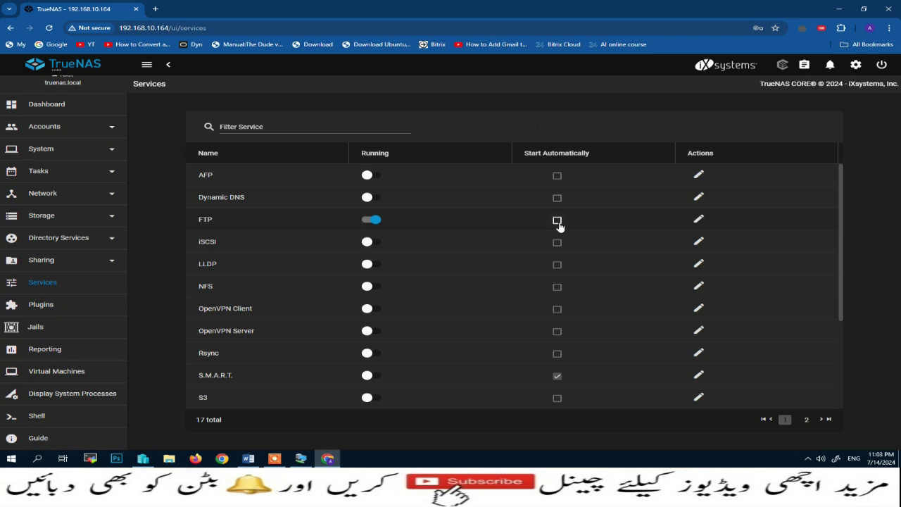
{"action": "left_click", "coordinate": [698, 221]}
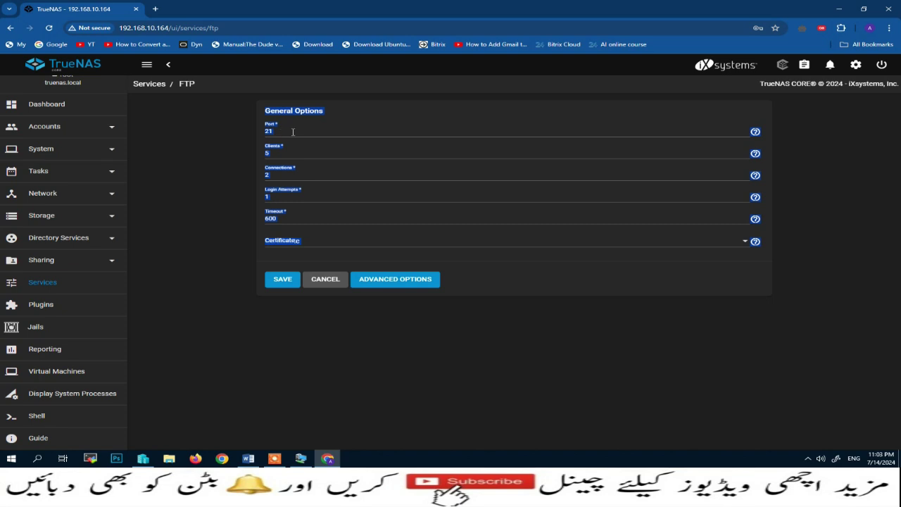
{"action": "left_click", "coordinate": [324, 279]}
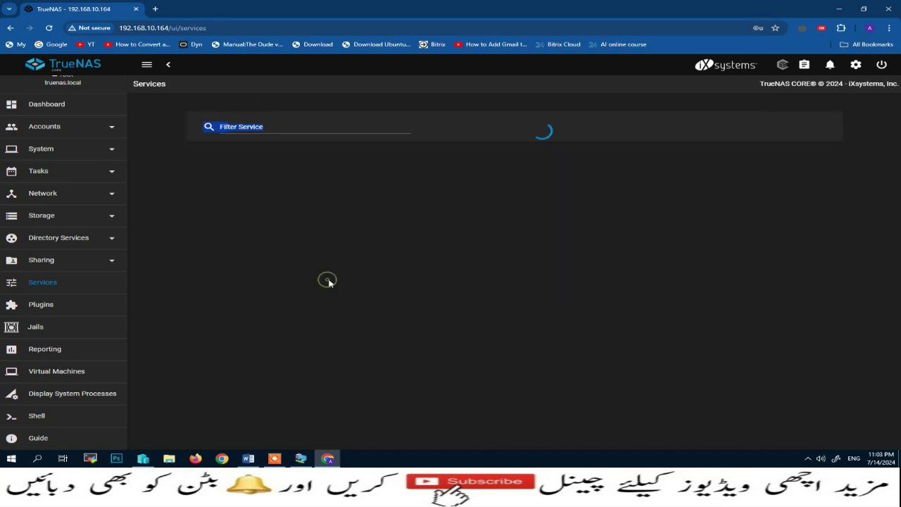
{"action": "left_click", "coordinate": [368, 219]}
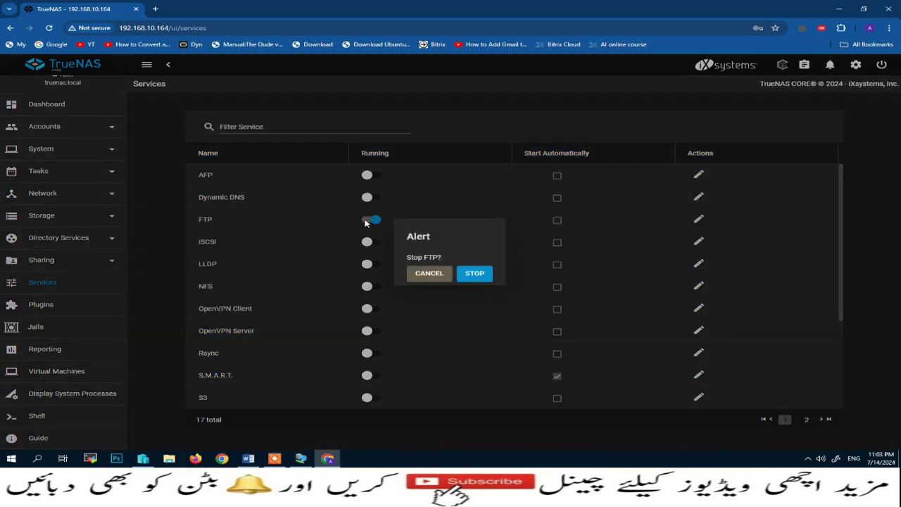
{"action": "left_click", "coordinate": [476, 274]}
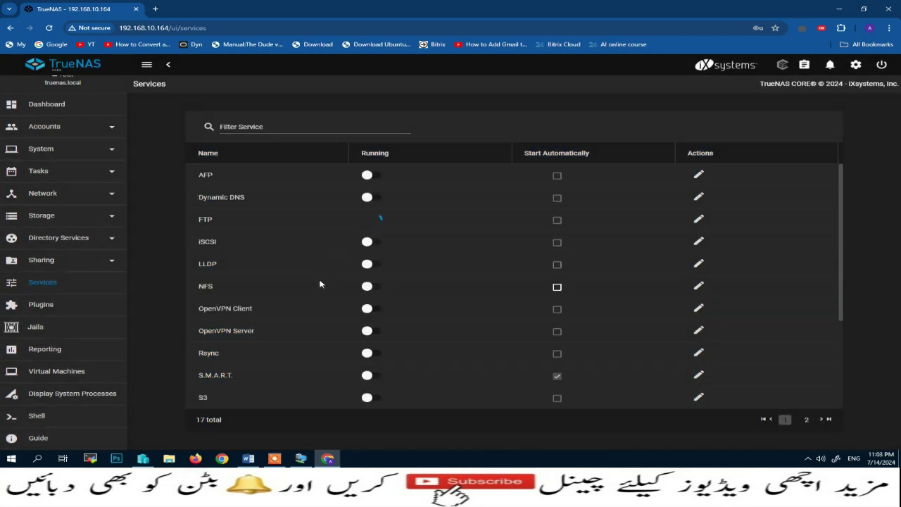
{"action": "scroll", "coordinate": [322, 283], "scroll_direction": "down", "scroll_amount": 3}
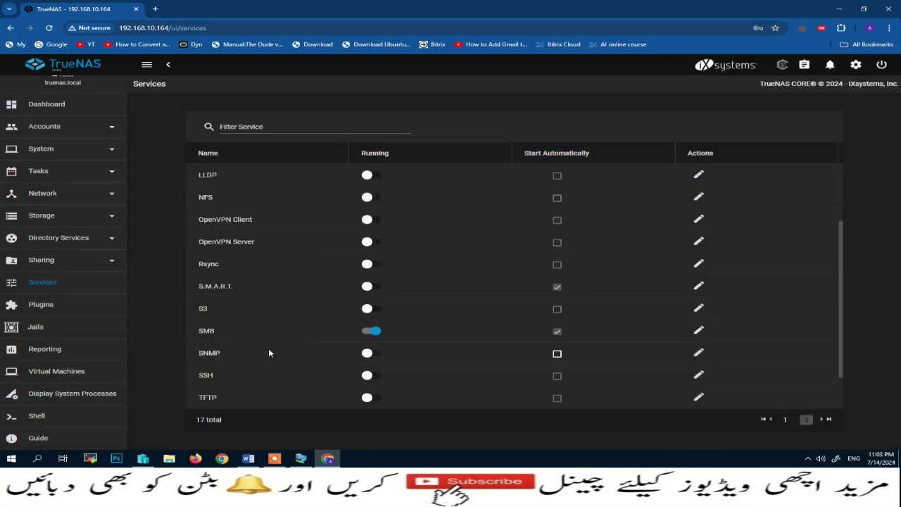
{"action": "scroll", "coordinate": [263, 362], "scroll_direction": "down", "scroll_amount": 2}
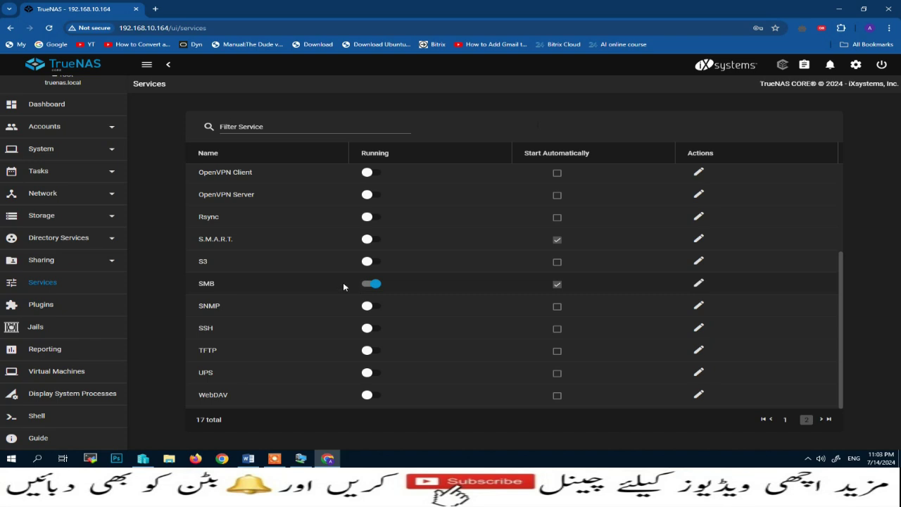
Choose Large-Data as the plugin and jail pool, then switch the plugin collection to Community
{"action": "left_click", "coordinate": [45, 306]}
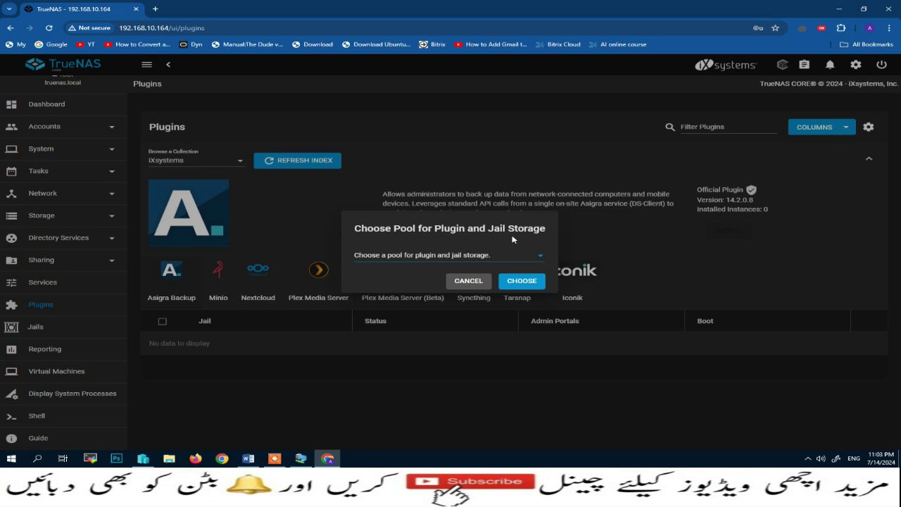
{"action": "left_click", "coordinate": [540, 258]}
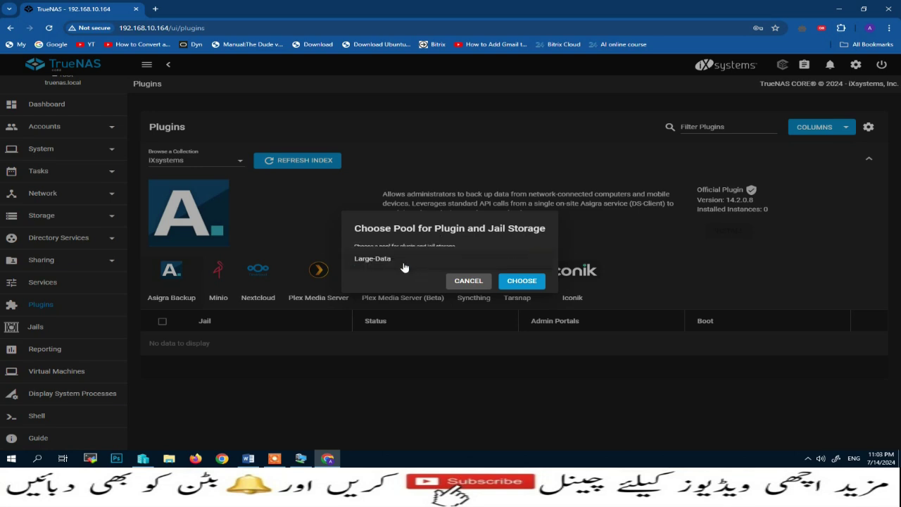
{"action": "left_click", "coordinate": [371, 263]}
{"action": "left_click", "coordinate": [522, 282]}
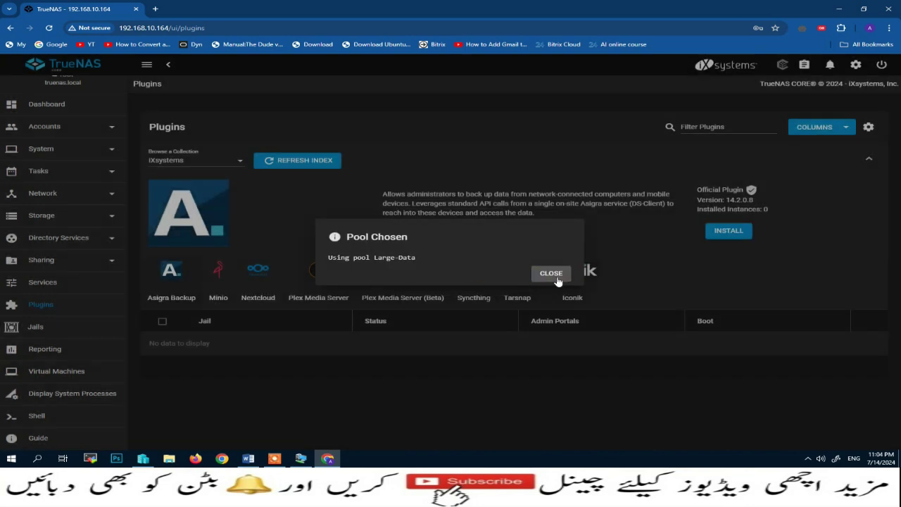
{"action": "left_click", "coordinate": [557, 281]}
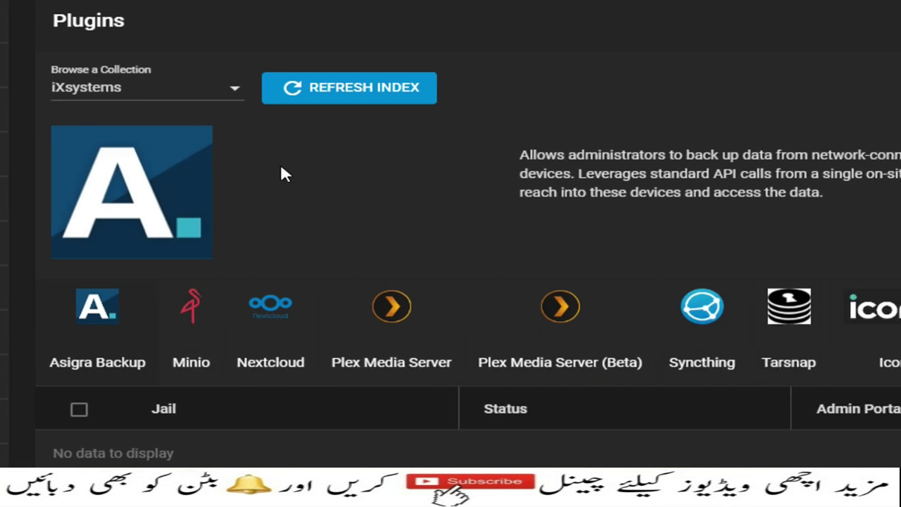
{"action": "left_click", "coordinate": [233, 94]}
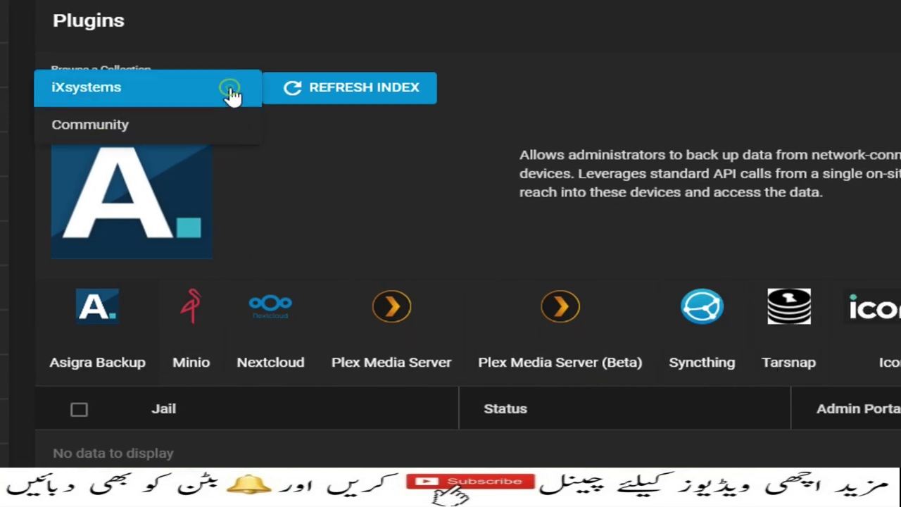
{"action": "left_click", "coordinate": [143, 124]}
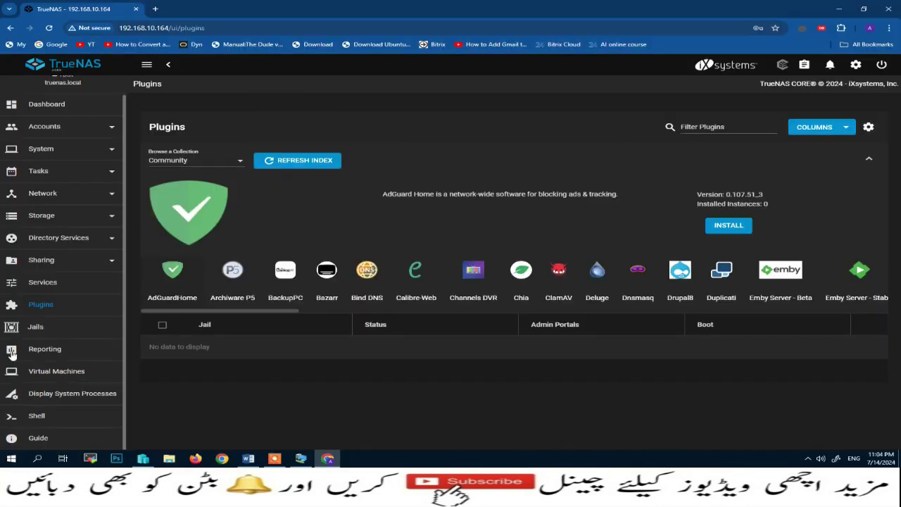
Show the Network traffic report in Reporting, then go to the empty Virtual Machines page
{"action": "left_click", "coordinate": [42, 350]}
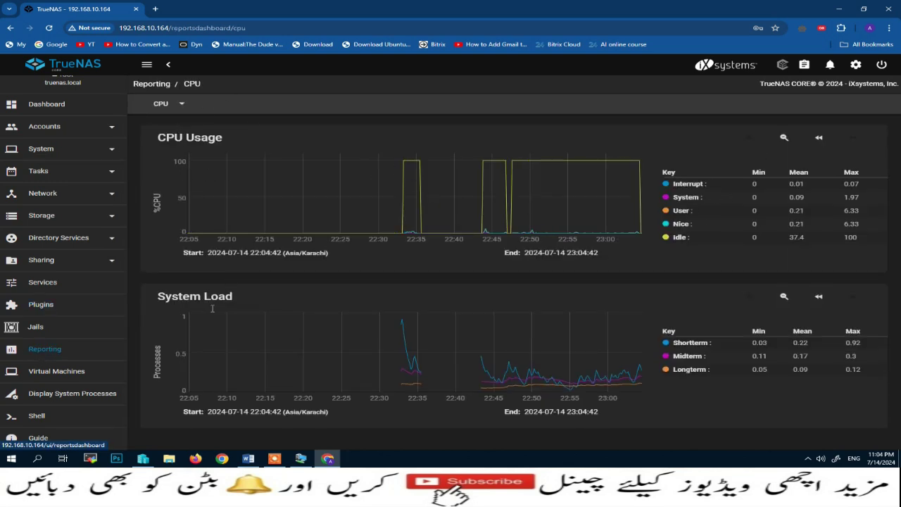
{"action": "left_click", "coordinate": [183, 104]}
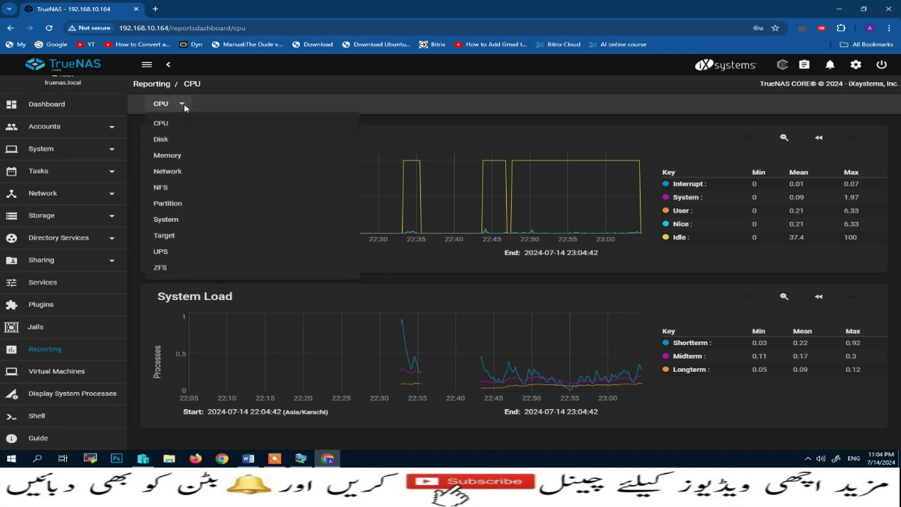
{"action": "left_click", "coordinate": [175, 171]}
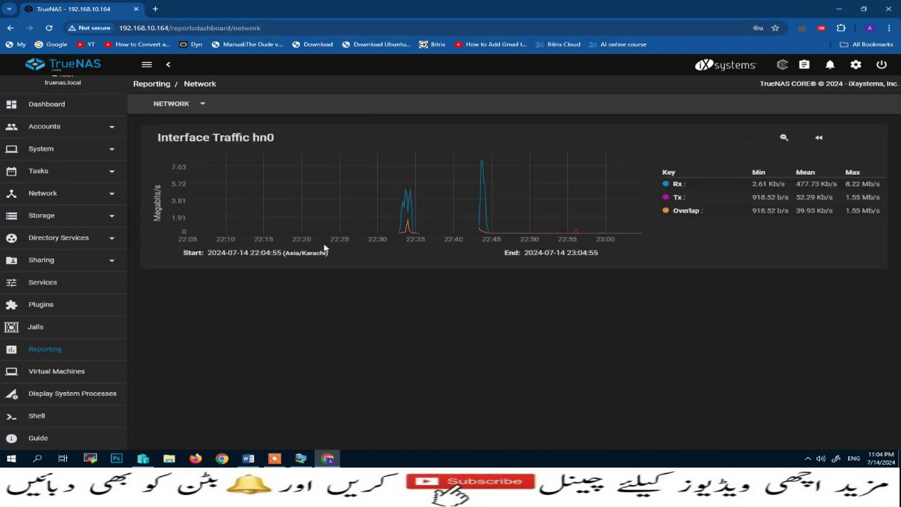
{"action": "left_click", "coordinate": [206, 105]}
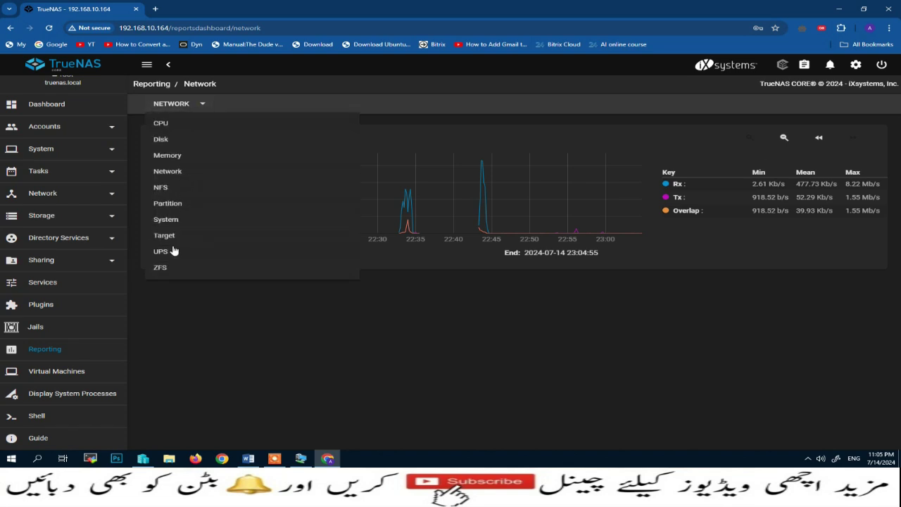
{"action": "left_click", "coordinate": [65, 373]}
On the Virtual Machines page, start a new VM and view the guest OS choices without picking one
{"action": "left_click", "coordinate": [61, 375]}
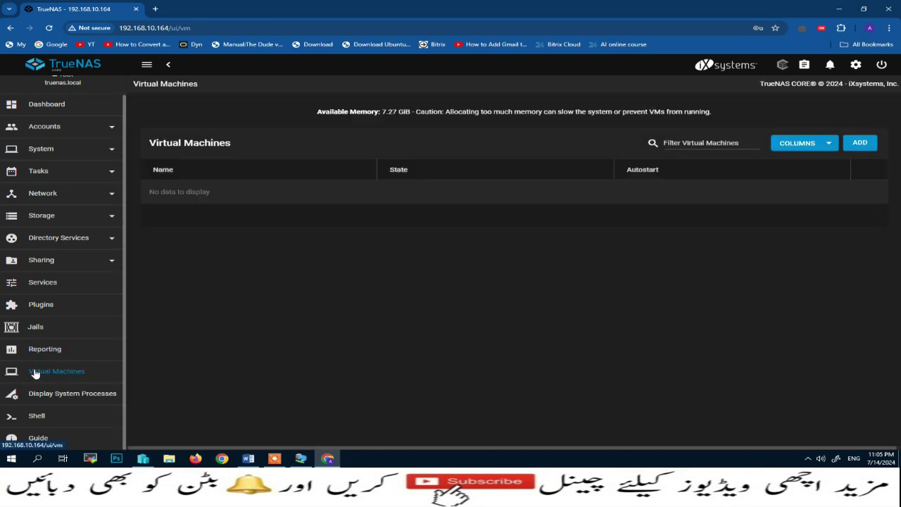
{"action": "left_click", "coordinate": [860, 143]}
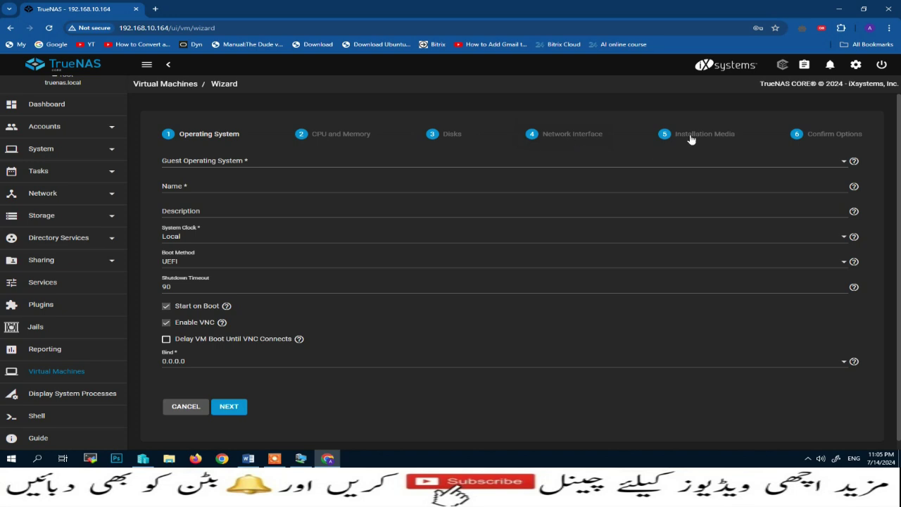
{"action": "left_click", "coordinate": [847, 165]}
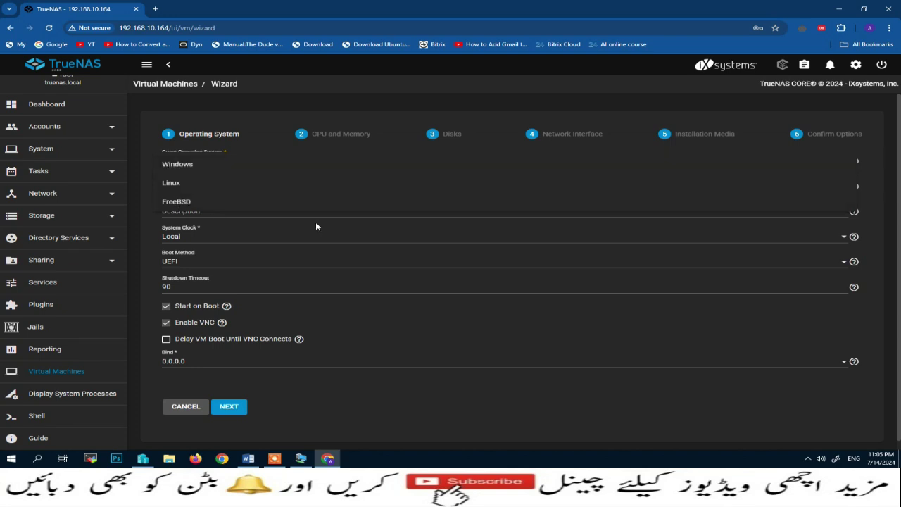
{"action": "left_click", "coordinate": [146, 222]}
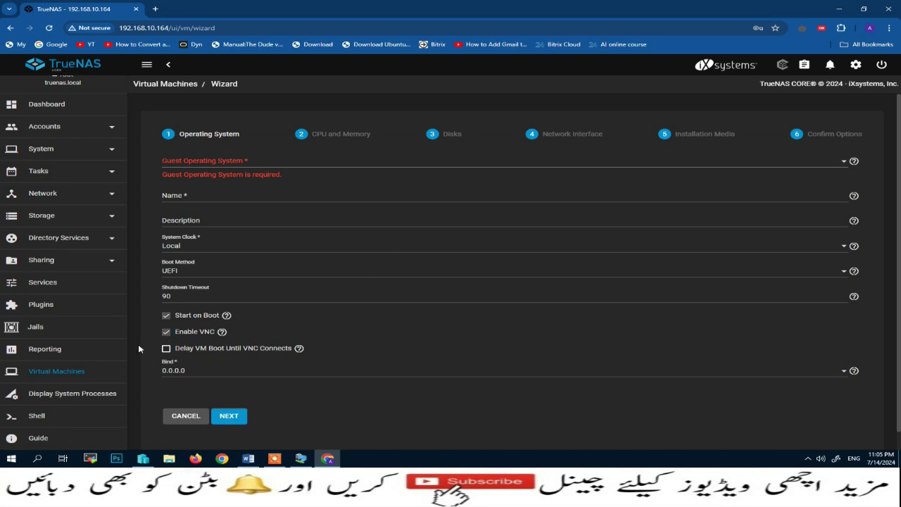
View running system processes, open the Shell console, then check recent tasks and system alerts
{"action": "left_click", "coordinate": [78, 398]}
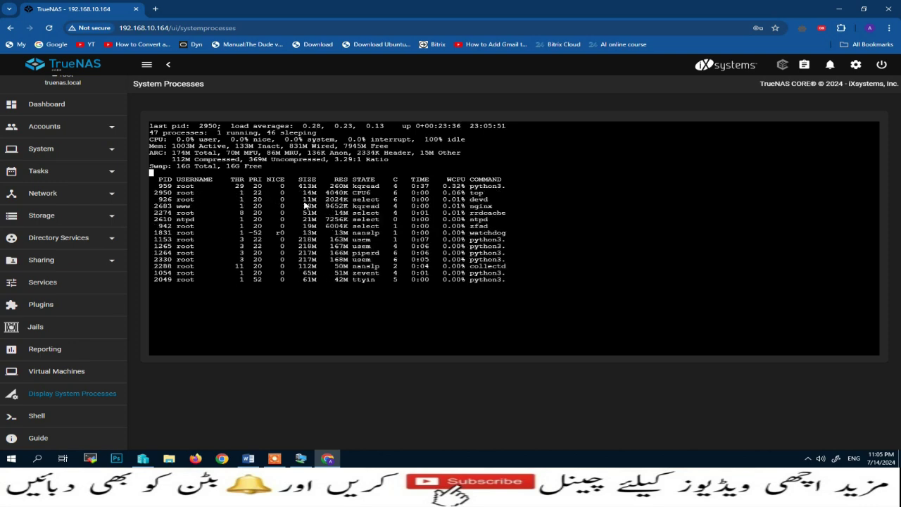
{"action": "left_click", "coordinate": [31, 417]}
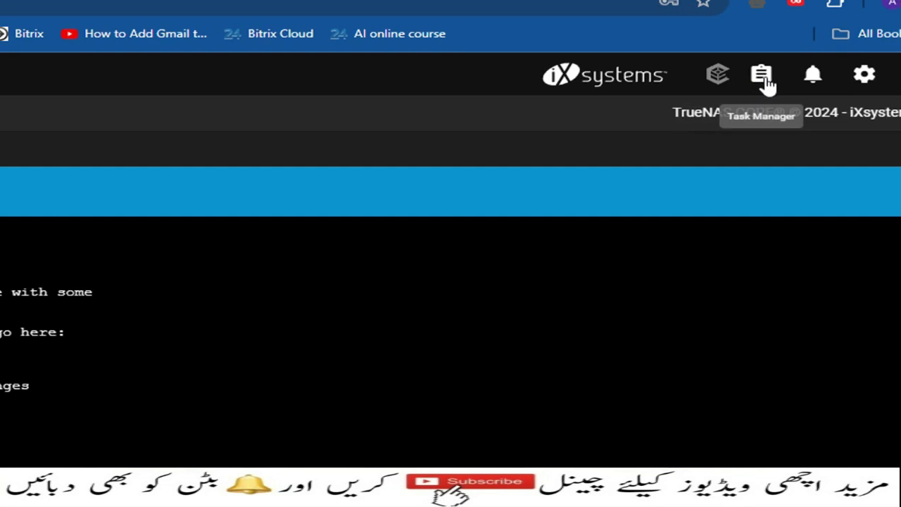
{"action": "left_click", "coordinate": [762, 76]}
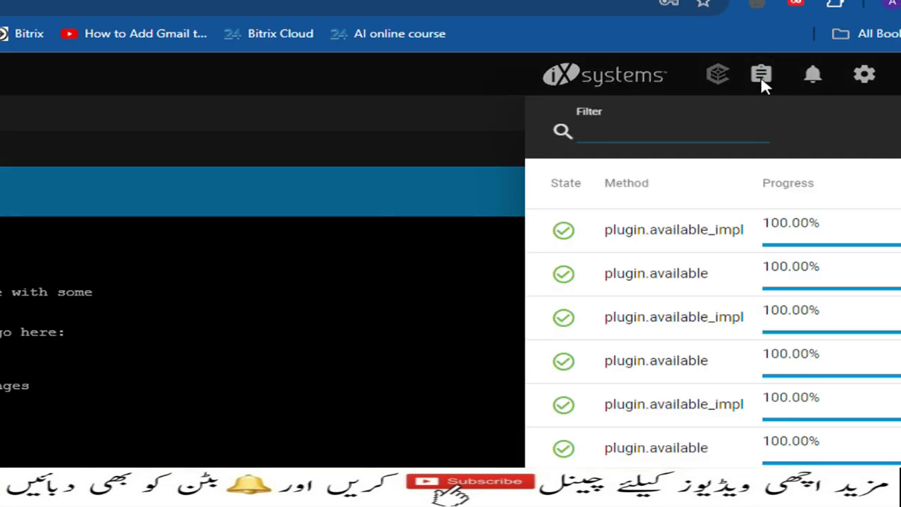
{"action": "left_click", "coordinate": [767, 79]}
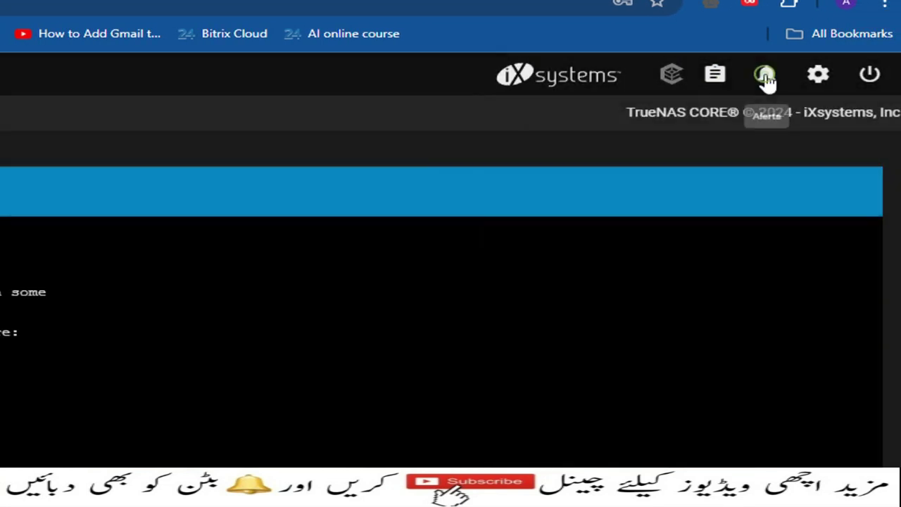
{"action": "left_click", "coordinate": [766, 77]}
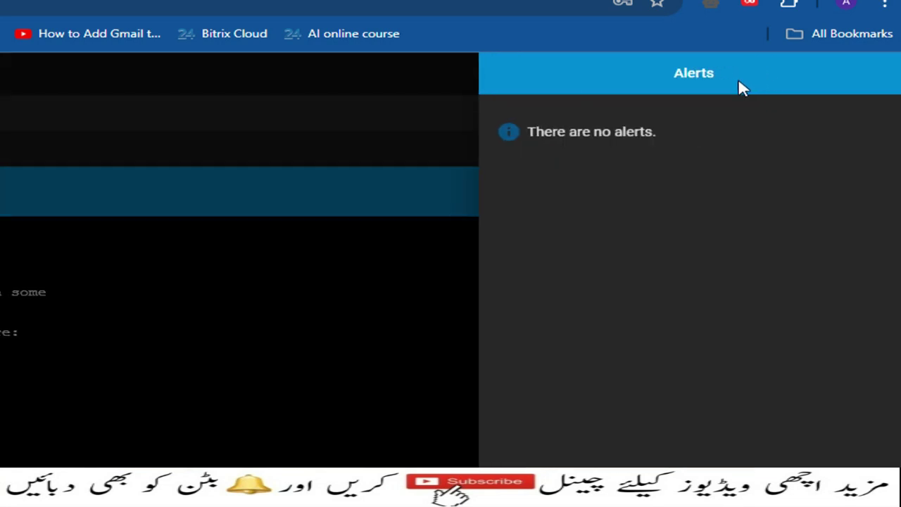
{"action": "left_click", "coordinate": [462, 86]}
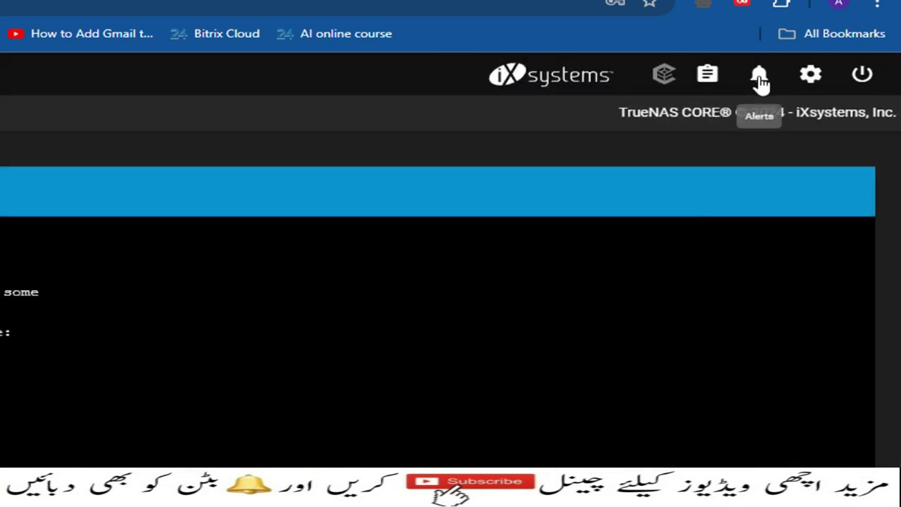
In interface Preferences, apply the iX Blue theme, then the Solarized Dark theme
{"action": "left_click", "coordinate": [810, 74]}
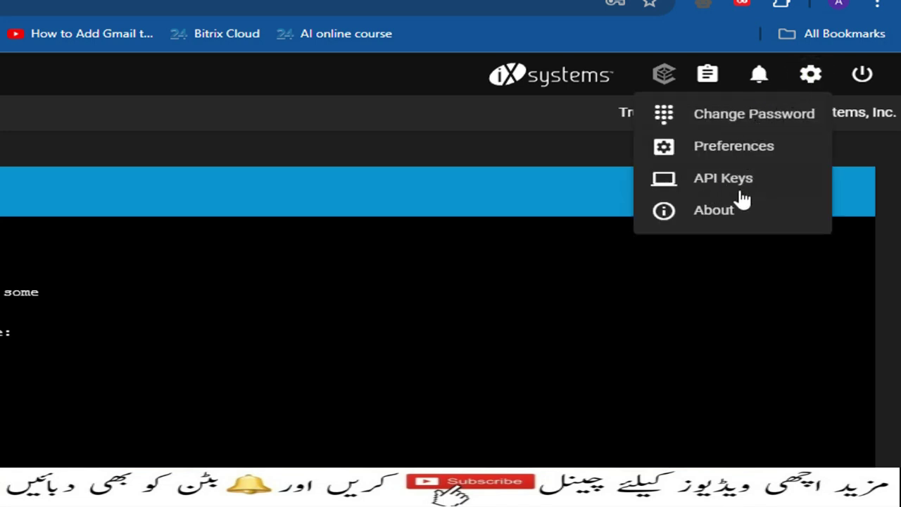
{"action": "left_click", "coordinate": [748, 149]}
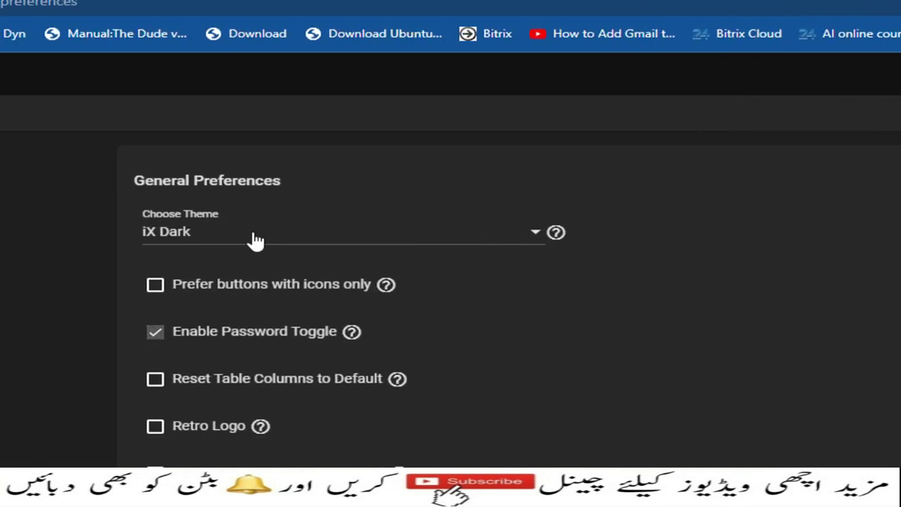
{"action": "left_click", "coordinate": [535, 232]}
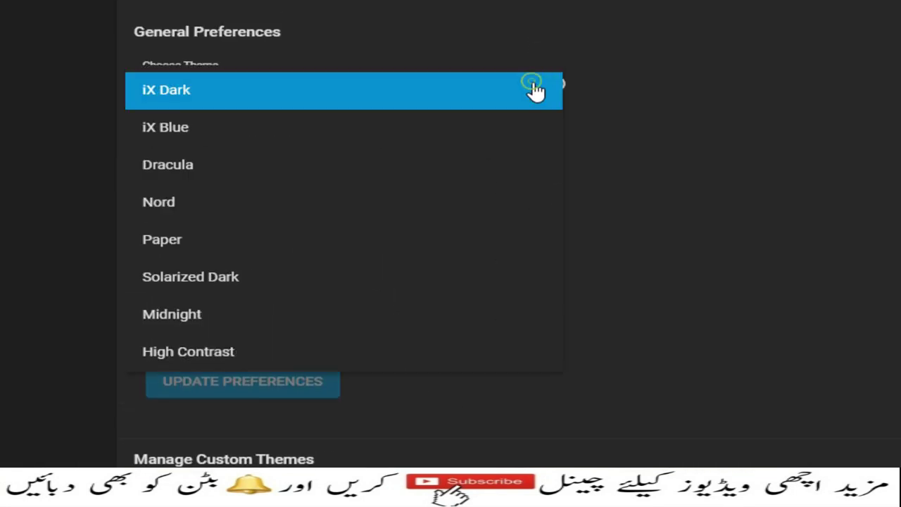
{"action": "left_click", "coordinate": [191, 134]}
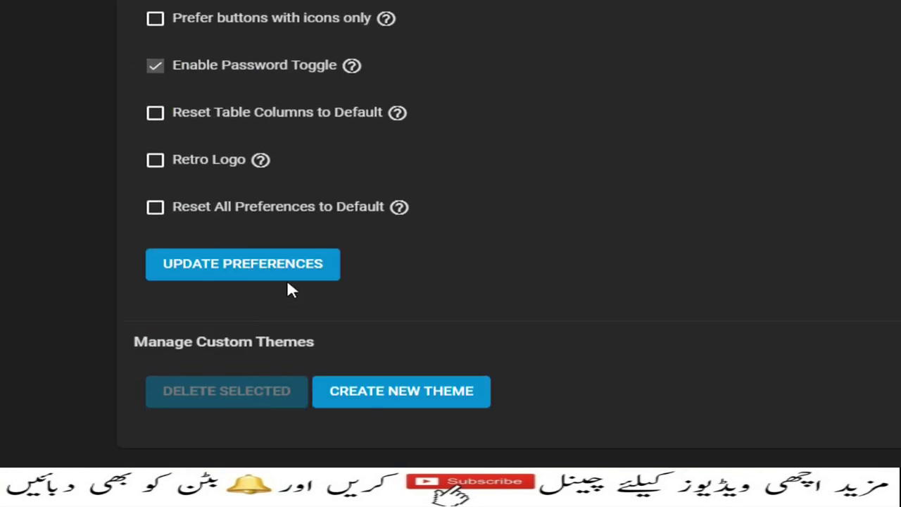
{"action": "left_click", "coordinate": [266, 269]}
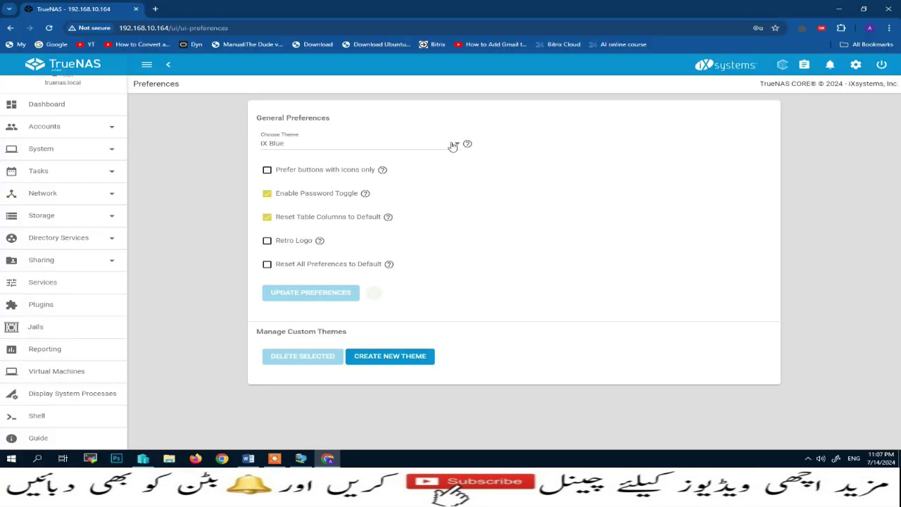
{"action": "left_click", "coordinate": [452, 145]}
{"action": "left_click", "coordinate": [280, 222]}
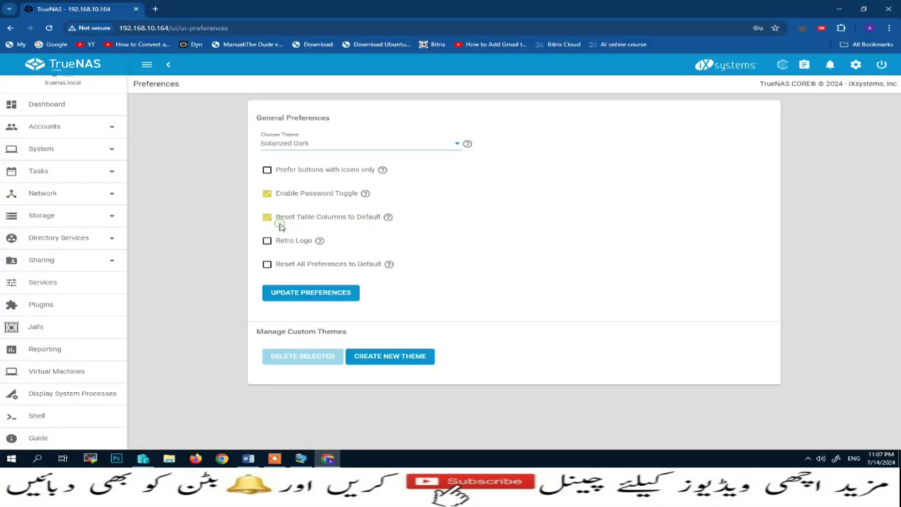
{"action": "left_click", "coordinate": [328, 293]}
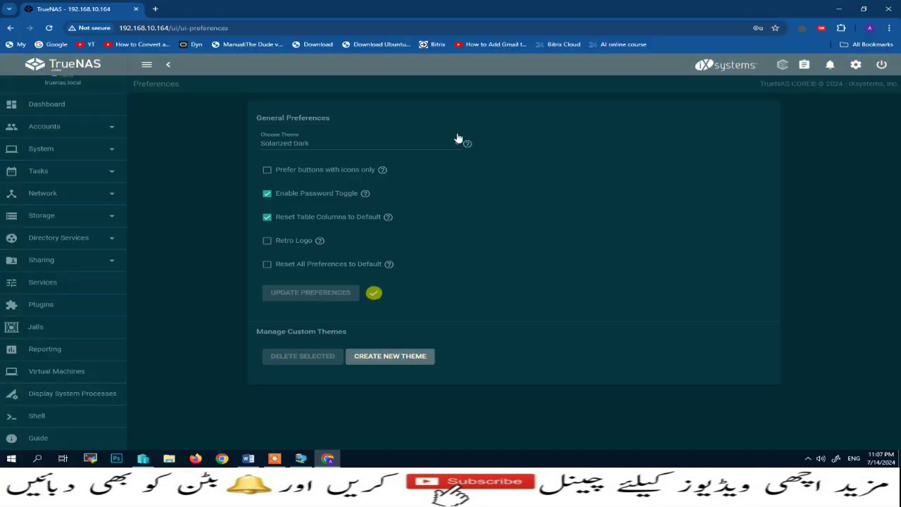
Switch the theme back to iX Dark and bring up the log out, restart and shut down options
{"action": "left_click", "coordinate": [462, 142]}
{"action": "left_click", "coordinate": [282, 105]}
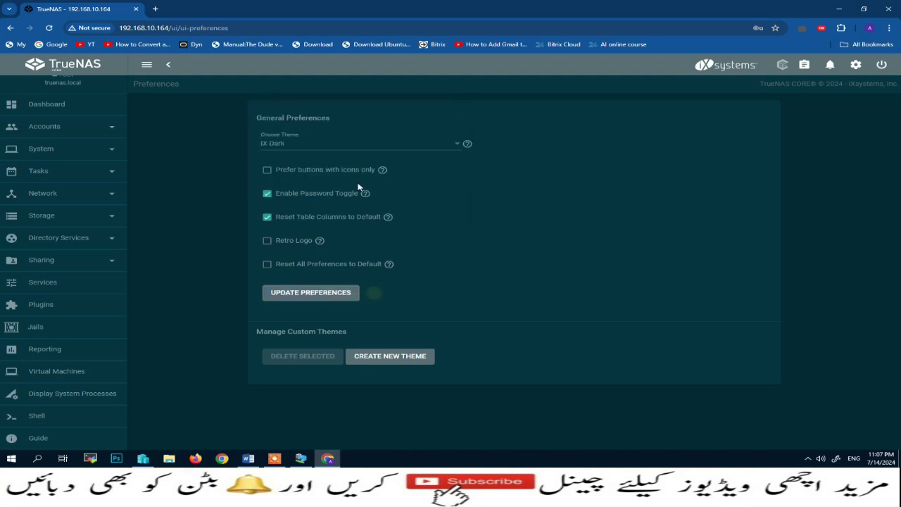
{"action": "left_click", "coordinate": [324, 292]}
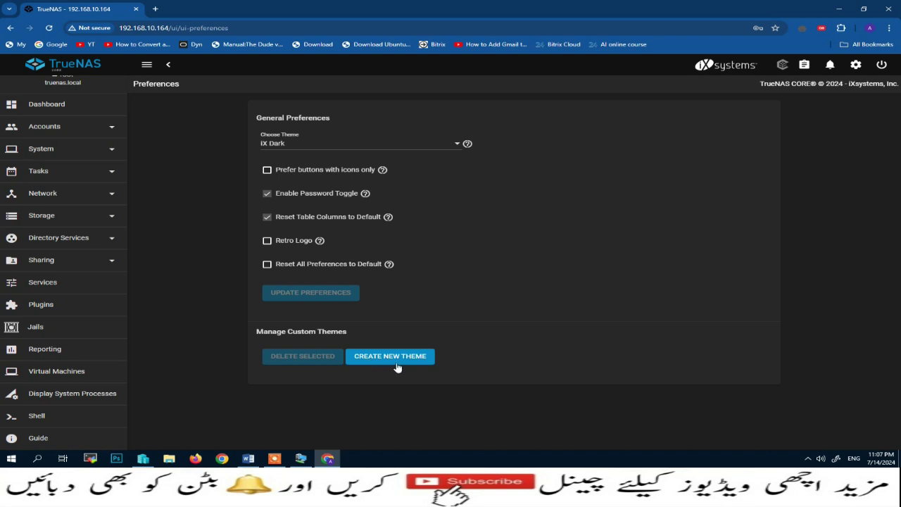
{"action": "left_click", "coordinate": [883, 65]}
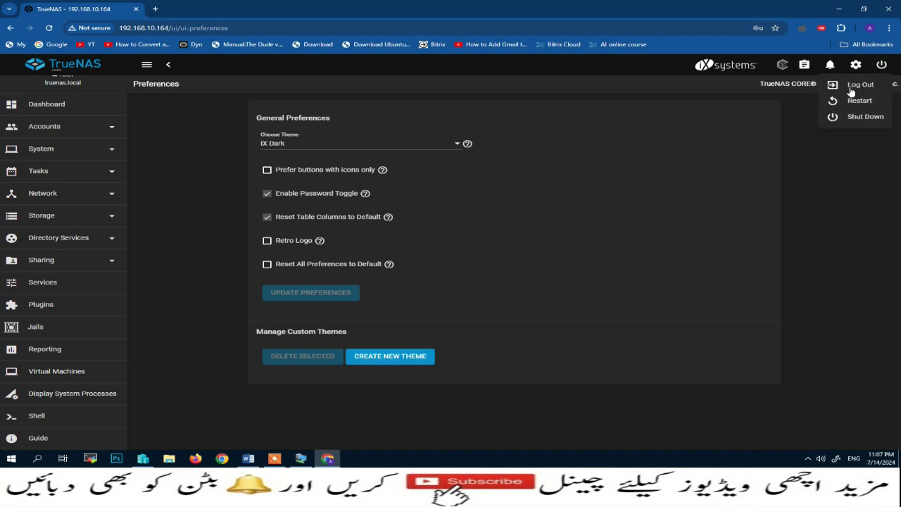